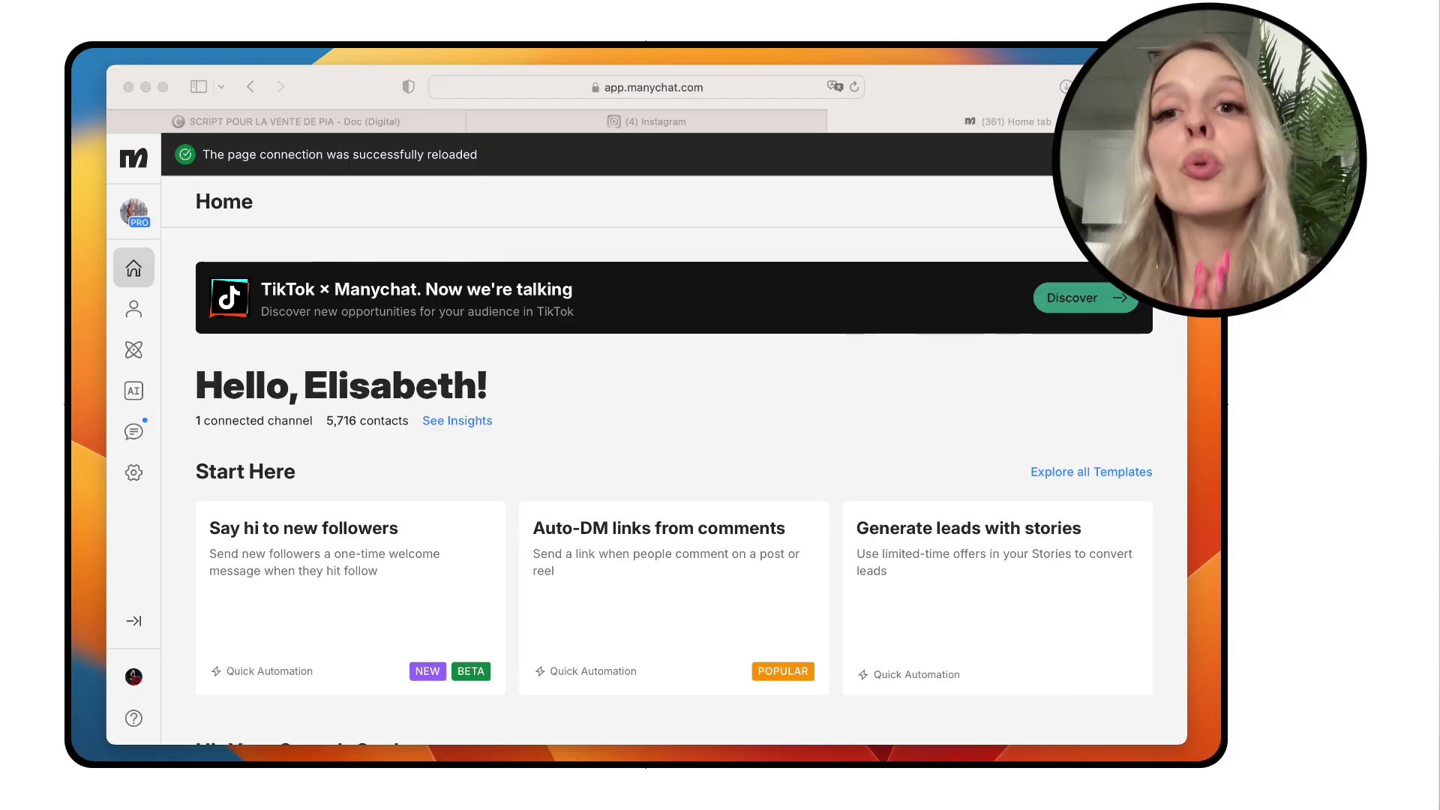
Step: Create a new automation from scratch, starting with a blank flow
click(483, 718)
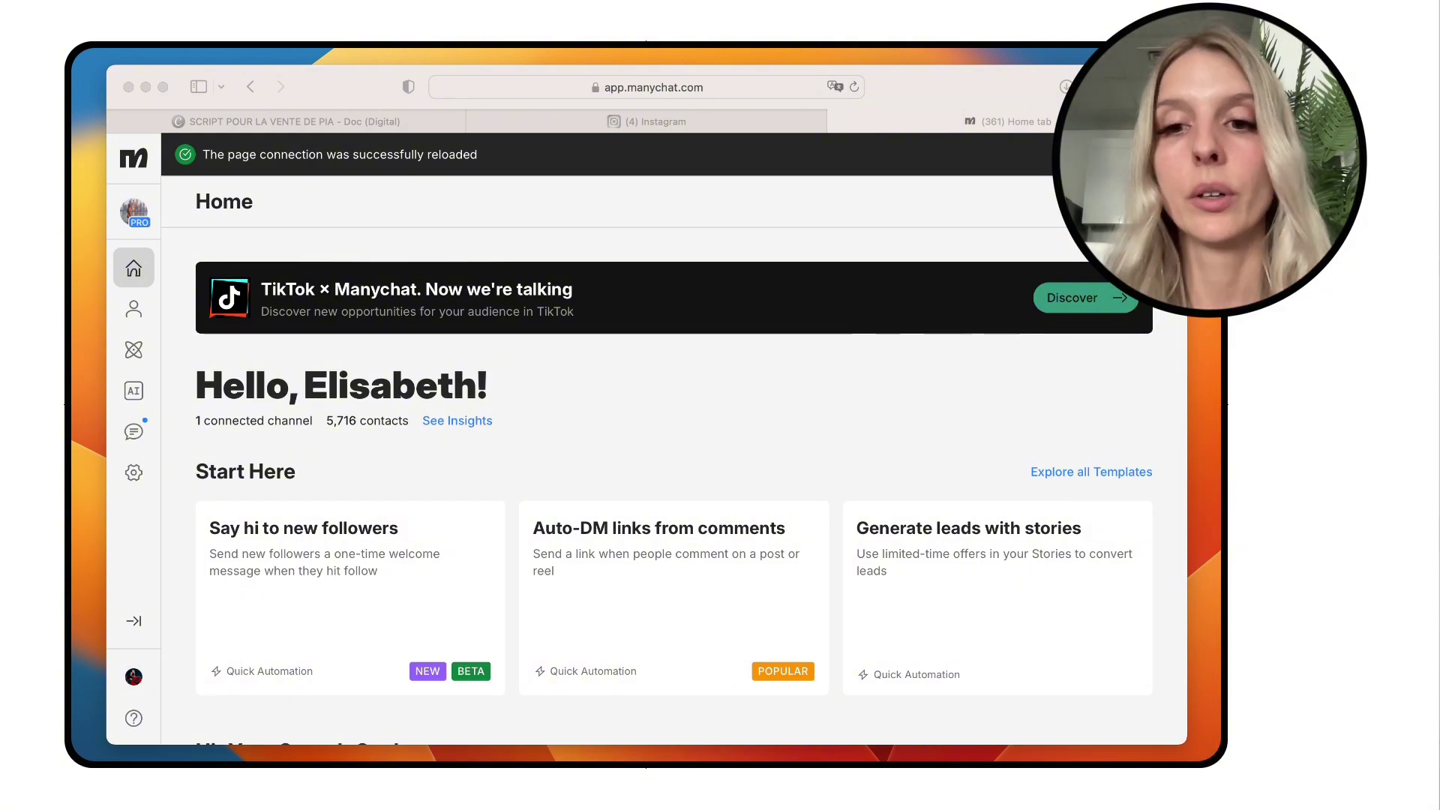
click(378, 709)
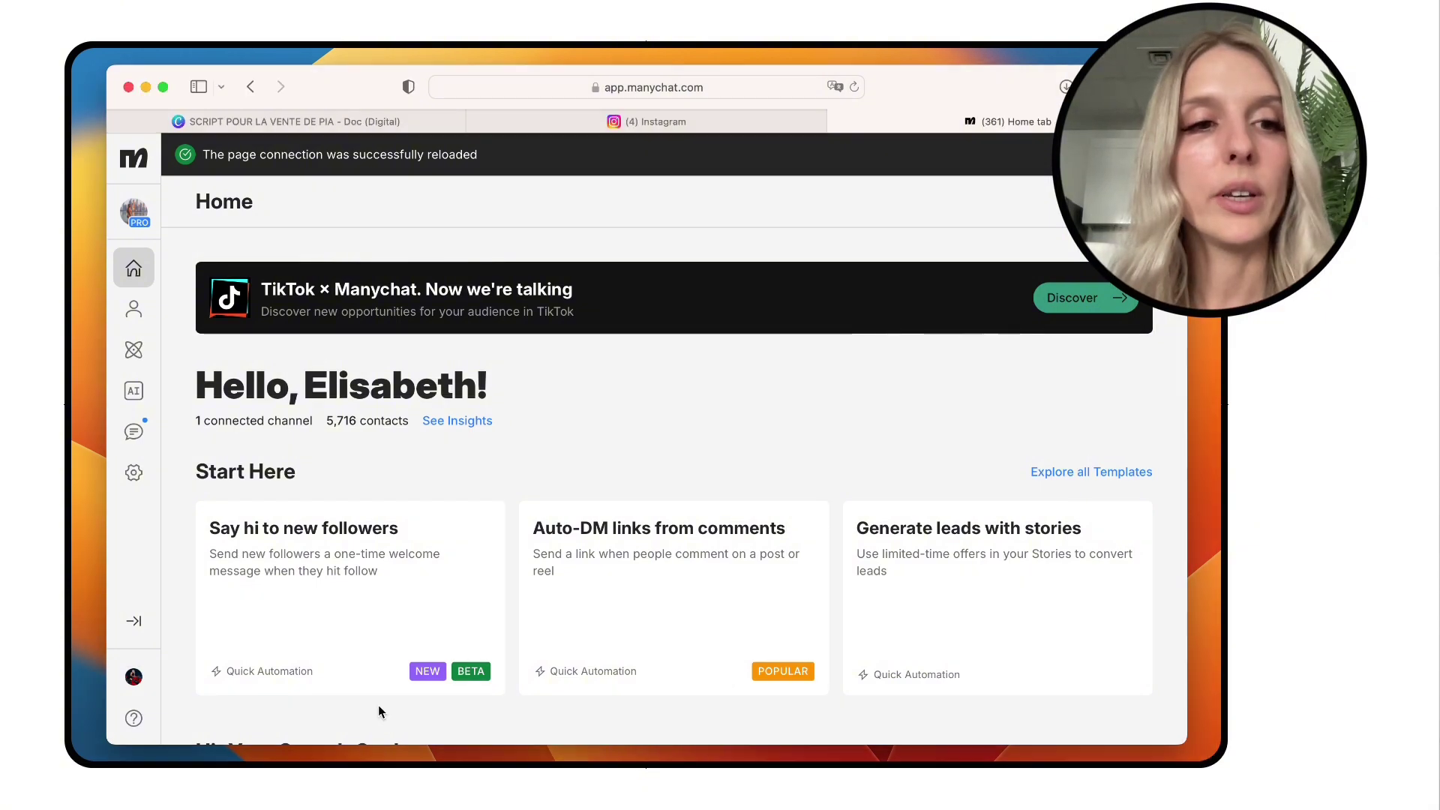
click(133, 352)
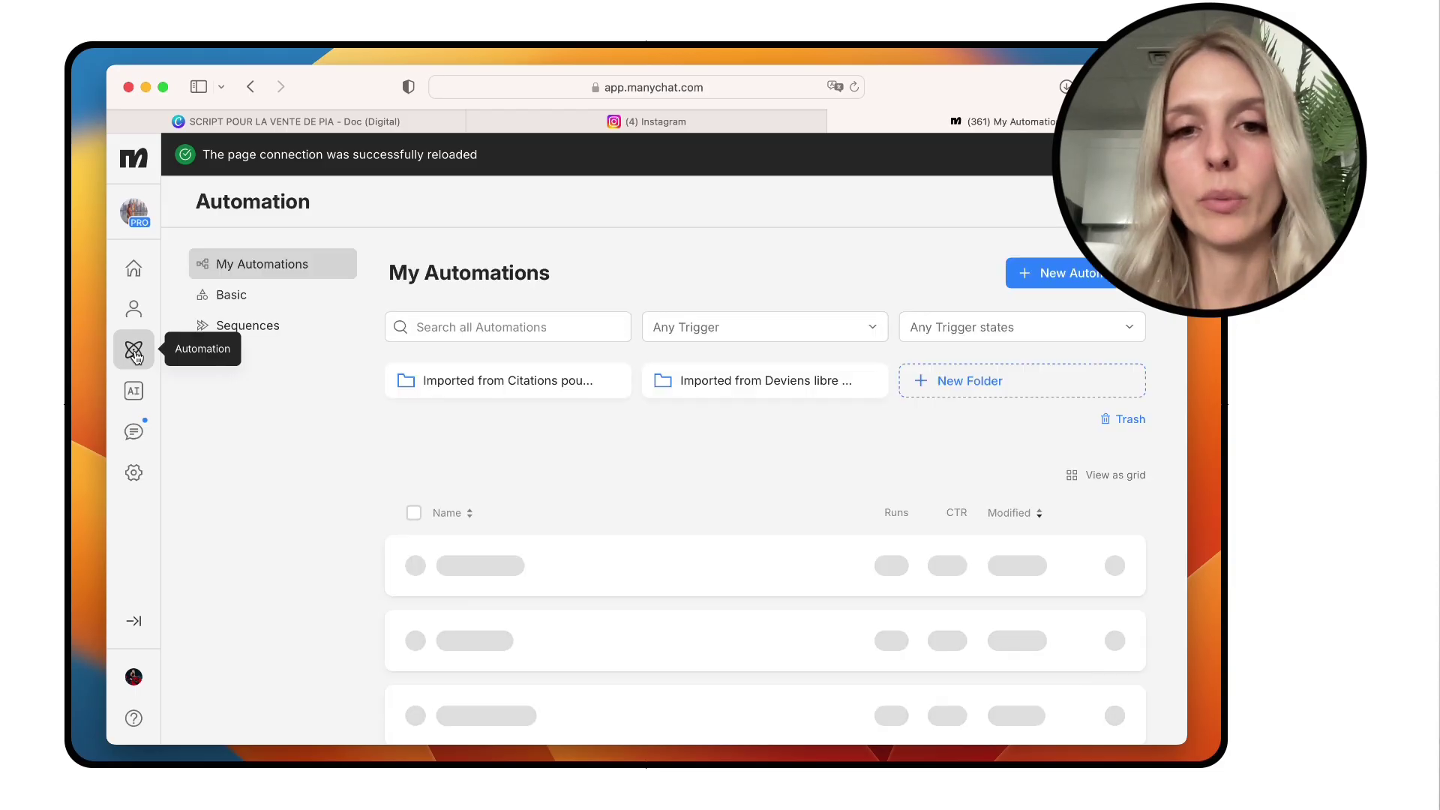
click(1072, 279)
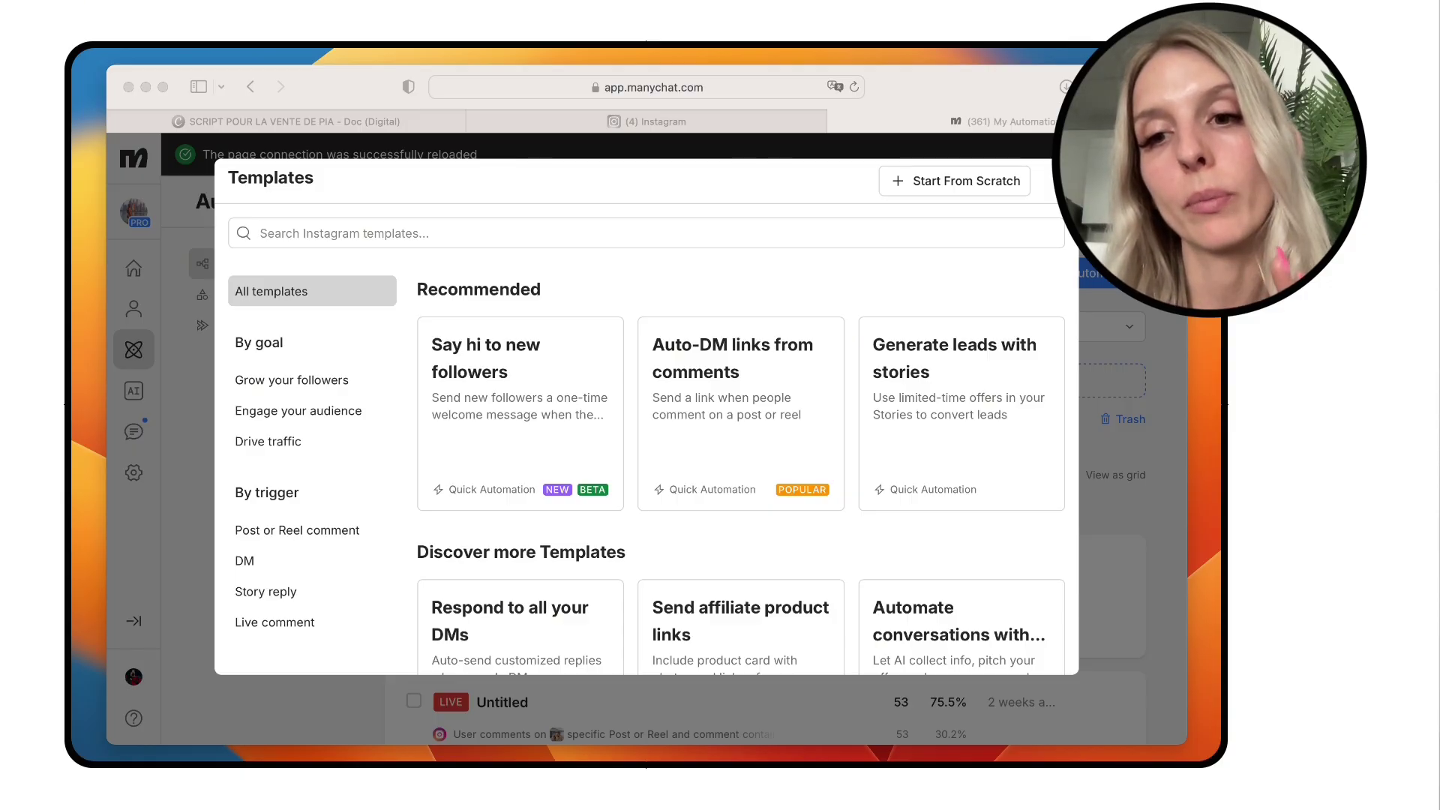
click(892, 635)
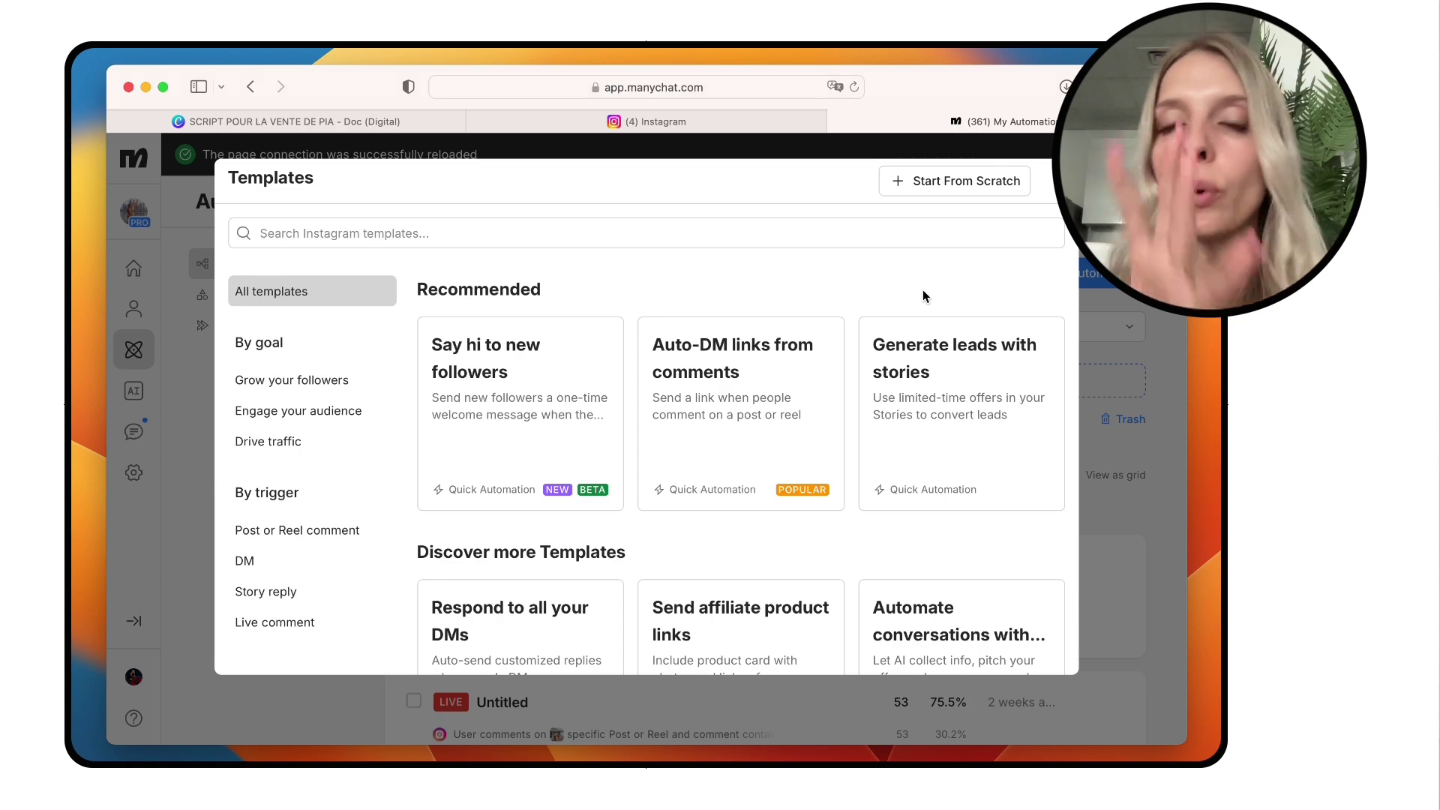
click(950, 186)
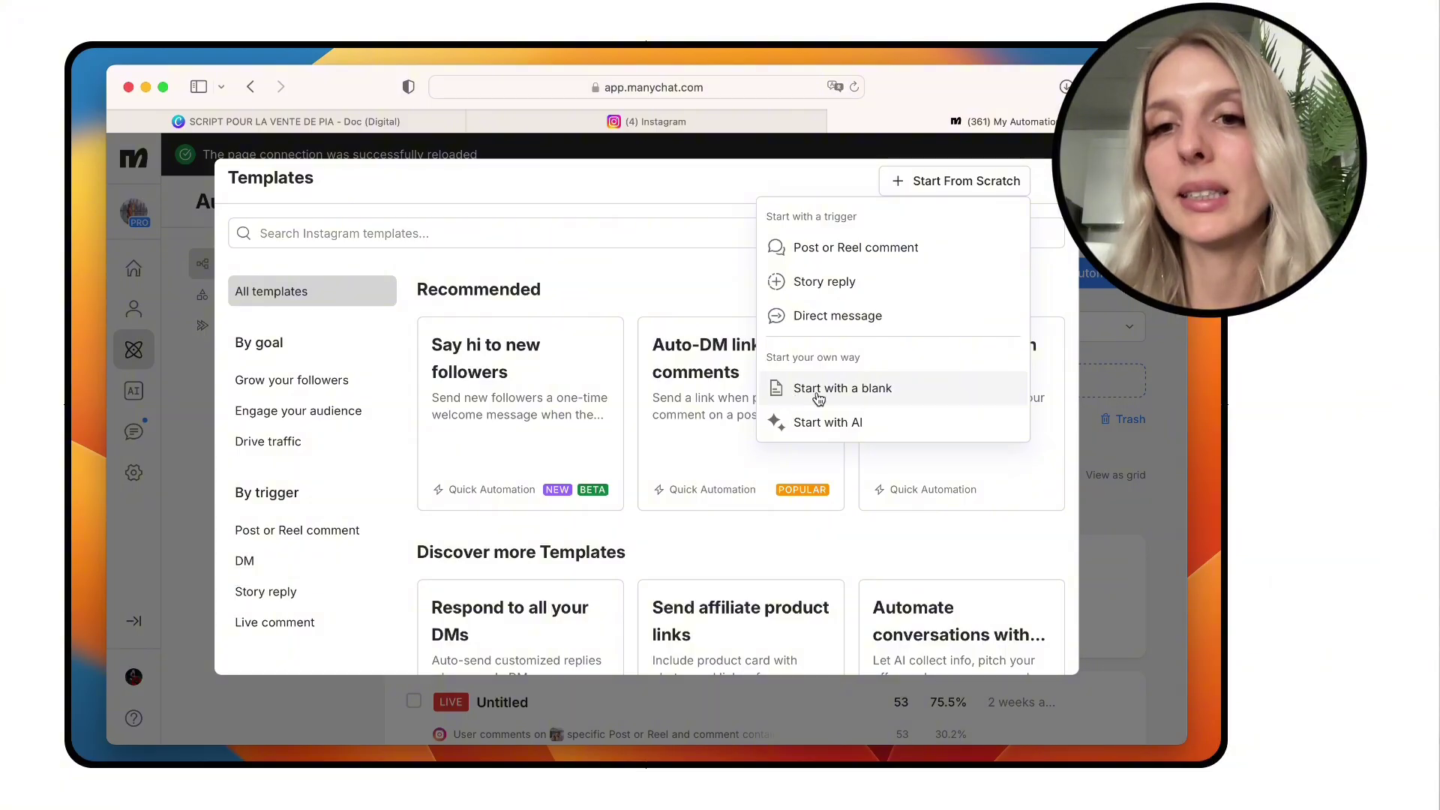
click(892, 396)
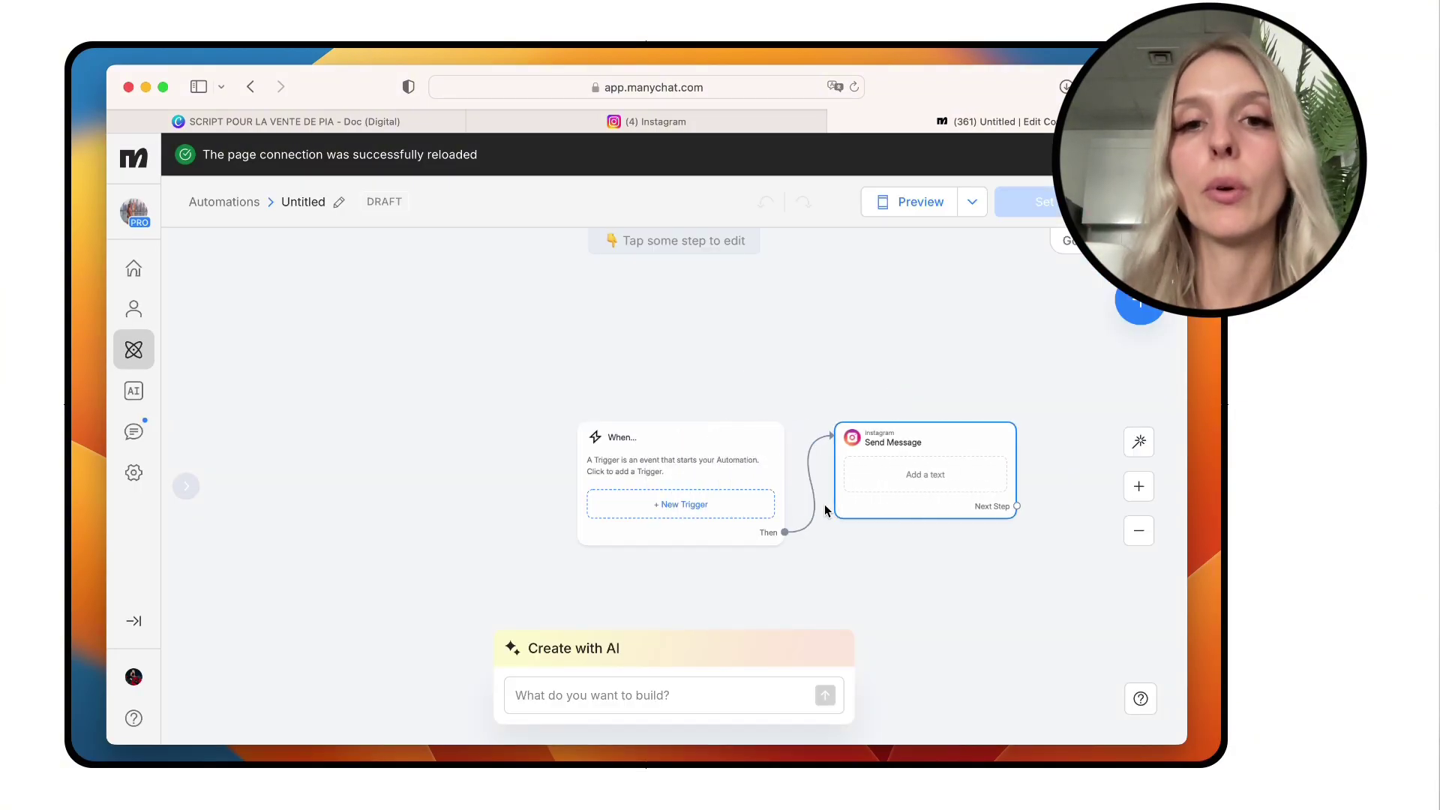
Step: Move the When trigger block and the Send Message block apart on the canvas to leave space between them
drag(727, 459, 591, 417)
click(966, 437)
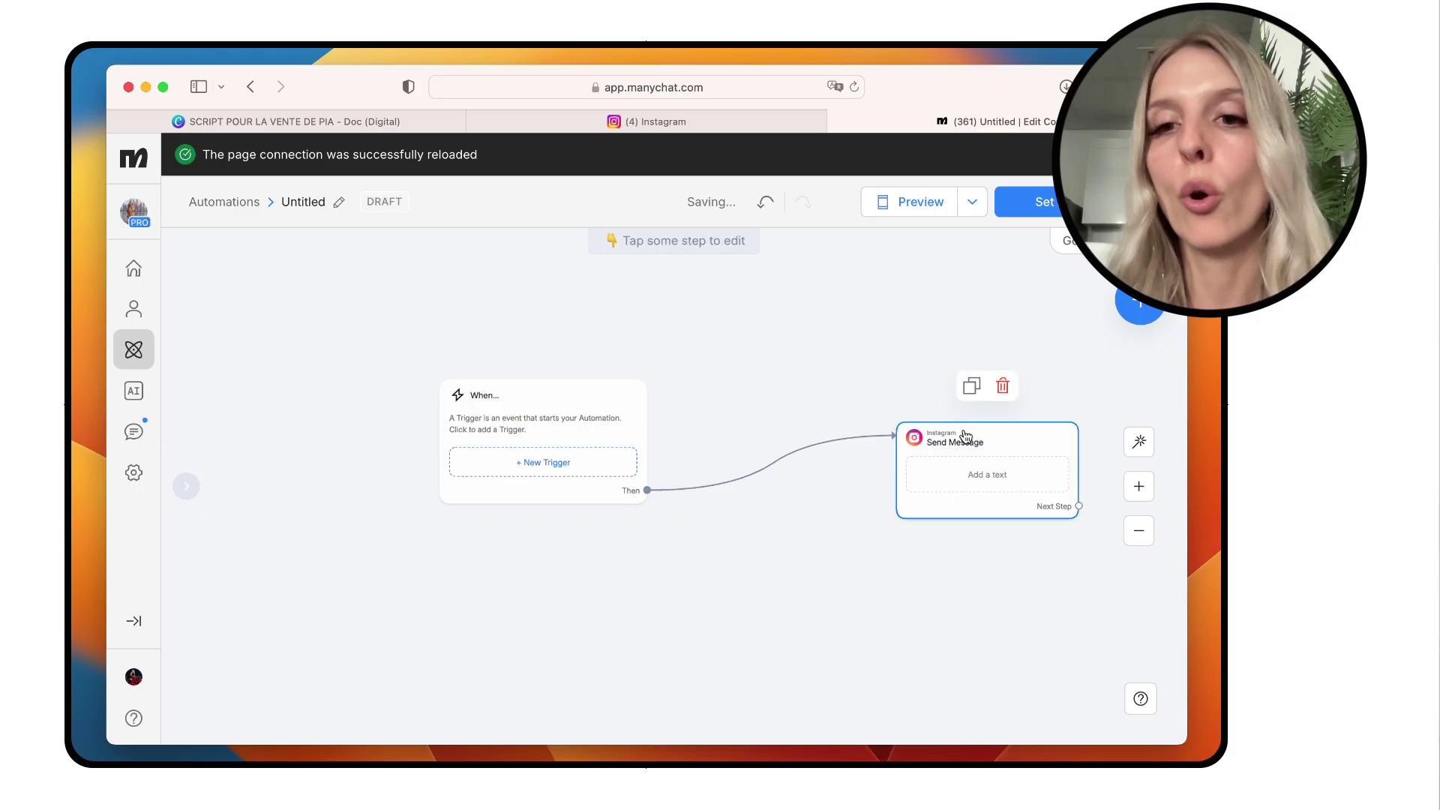
drag(971, 449, 935, 418)
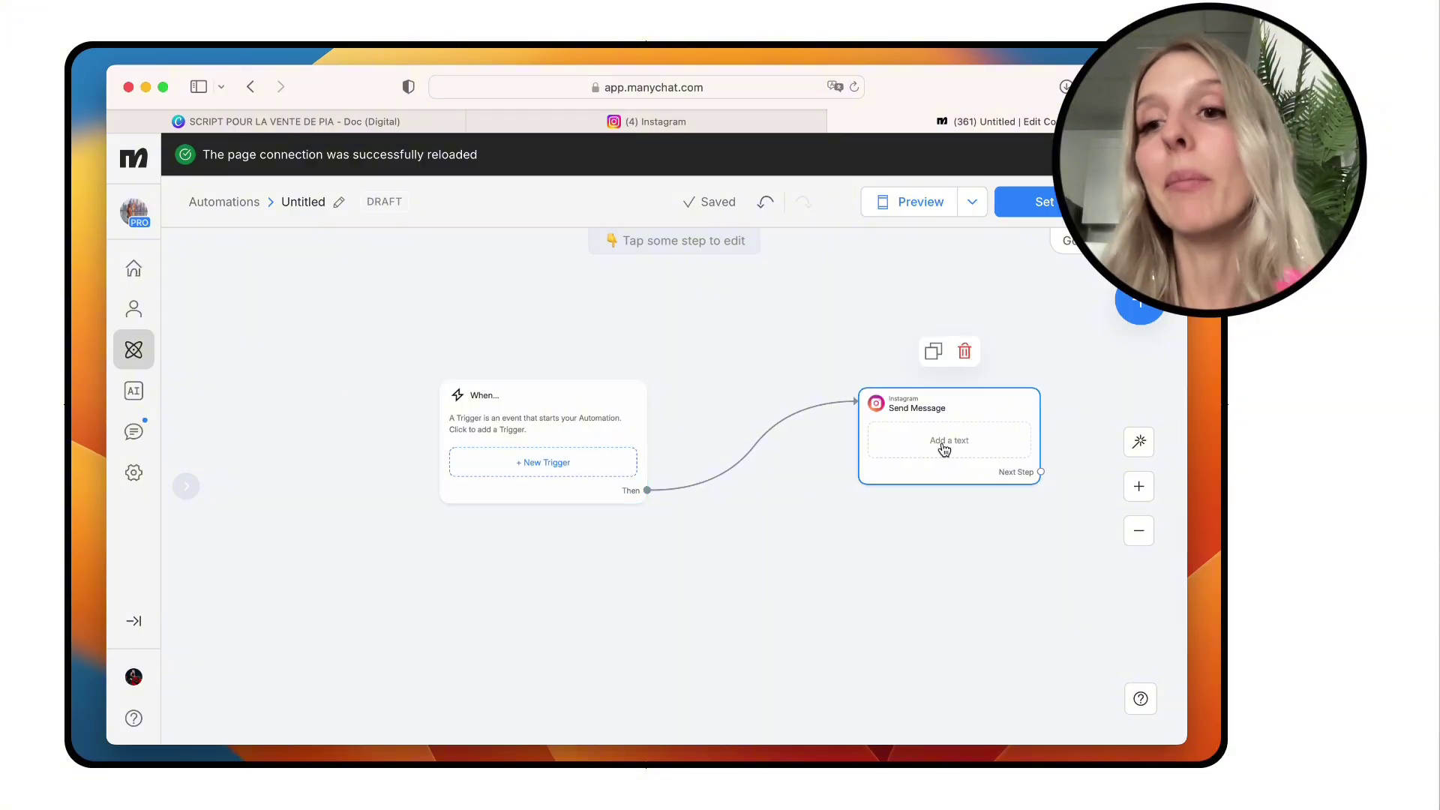
Step: Switch to Instagram to view the Pinterest reel's caption and comments, and return to the Manychat automation
click(751, 126)
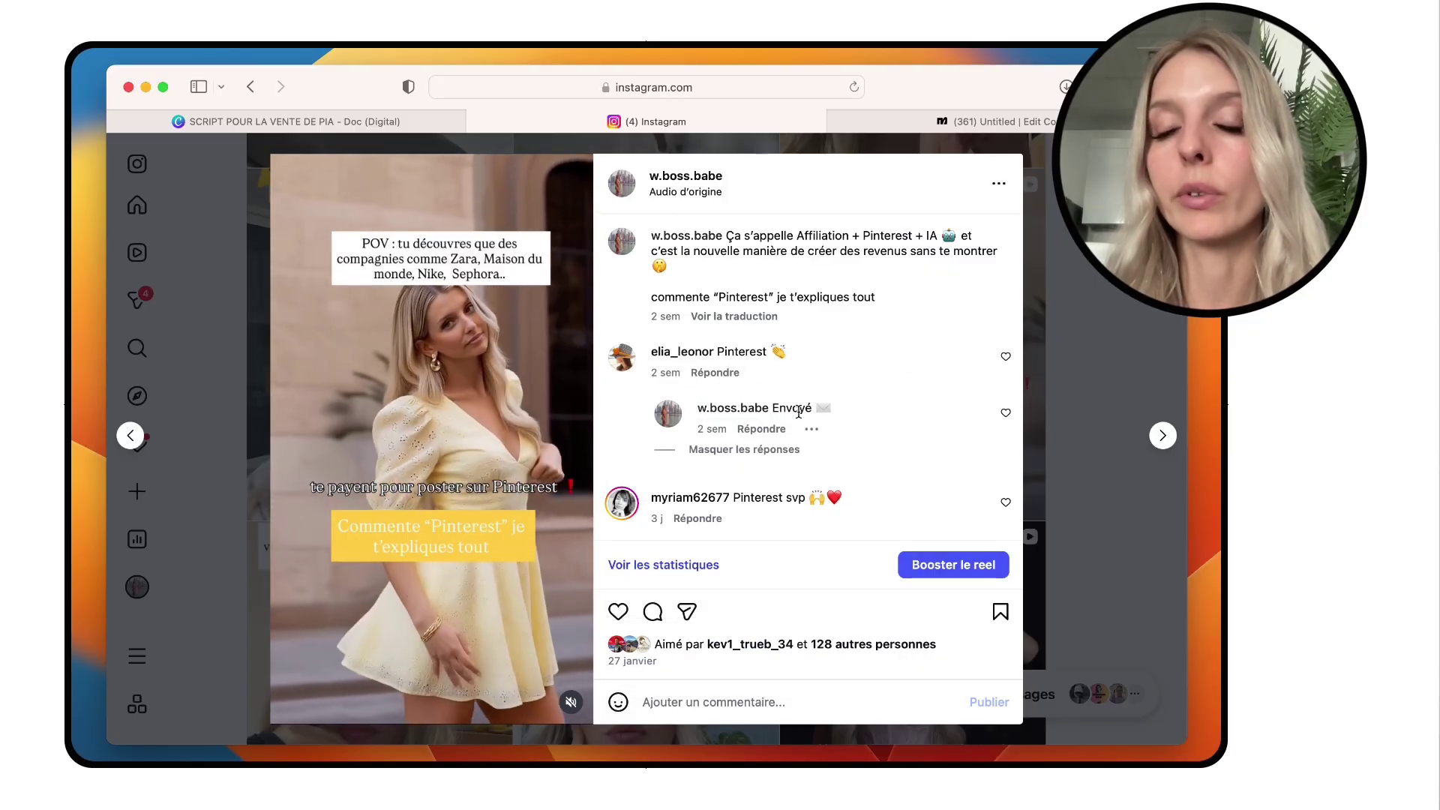
click(990, 128)
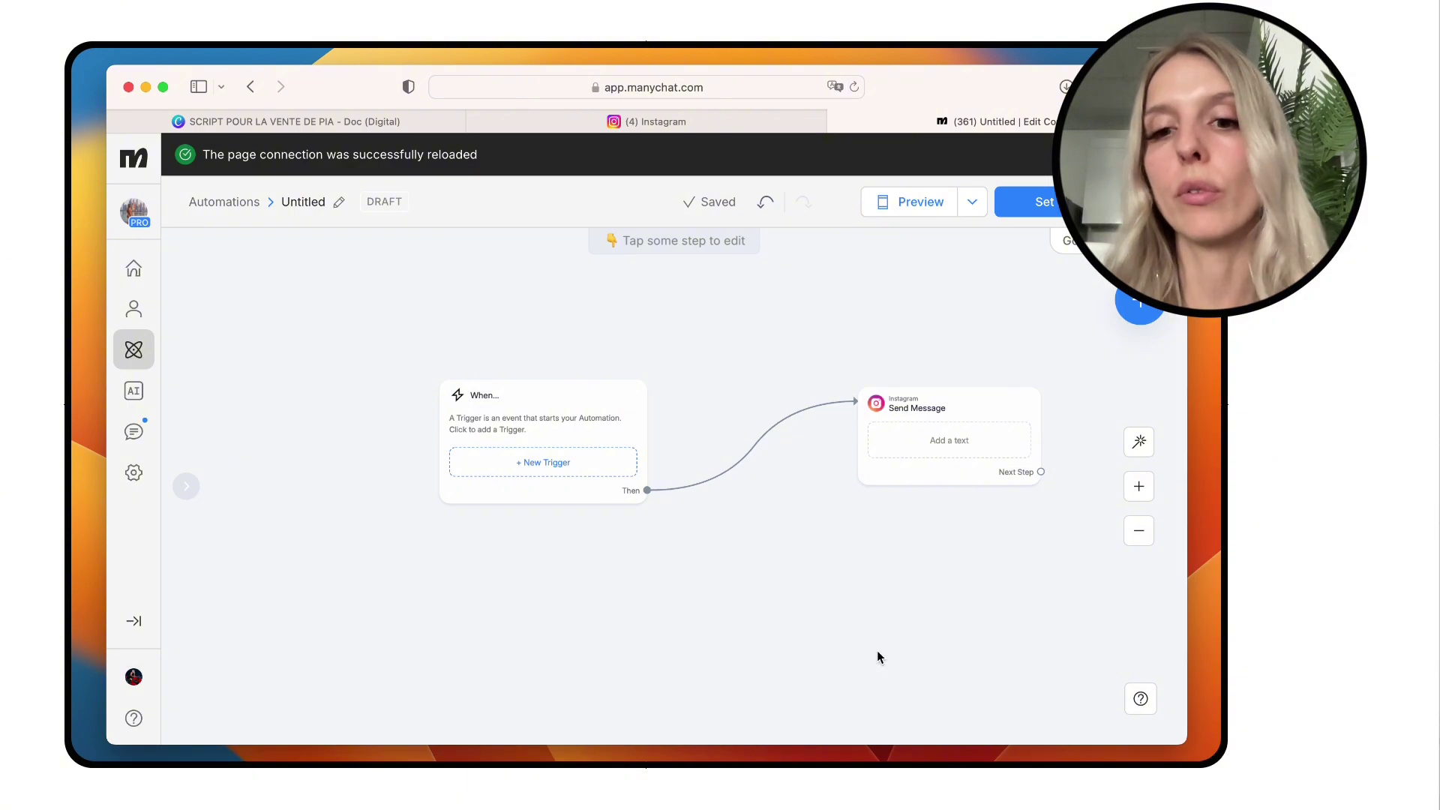
click(910, 684)
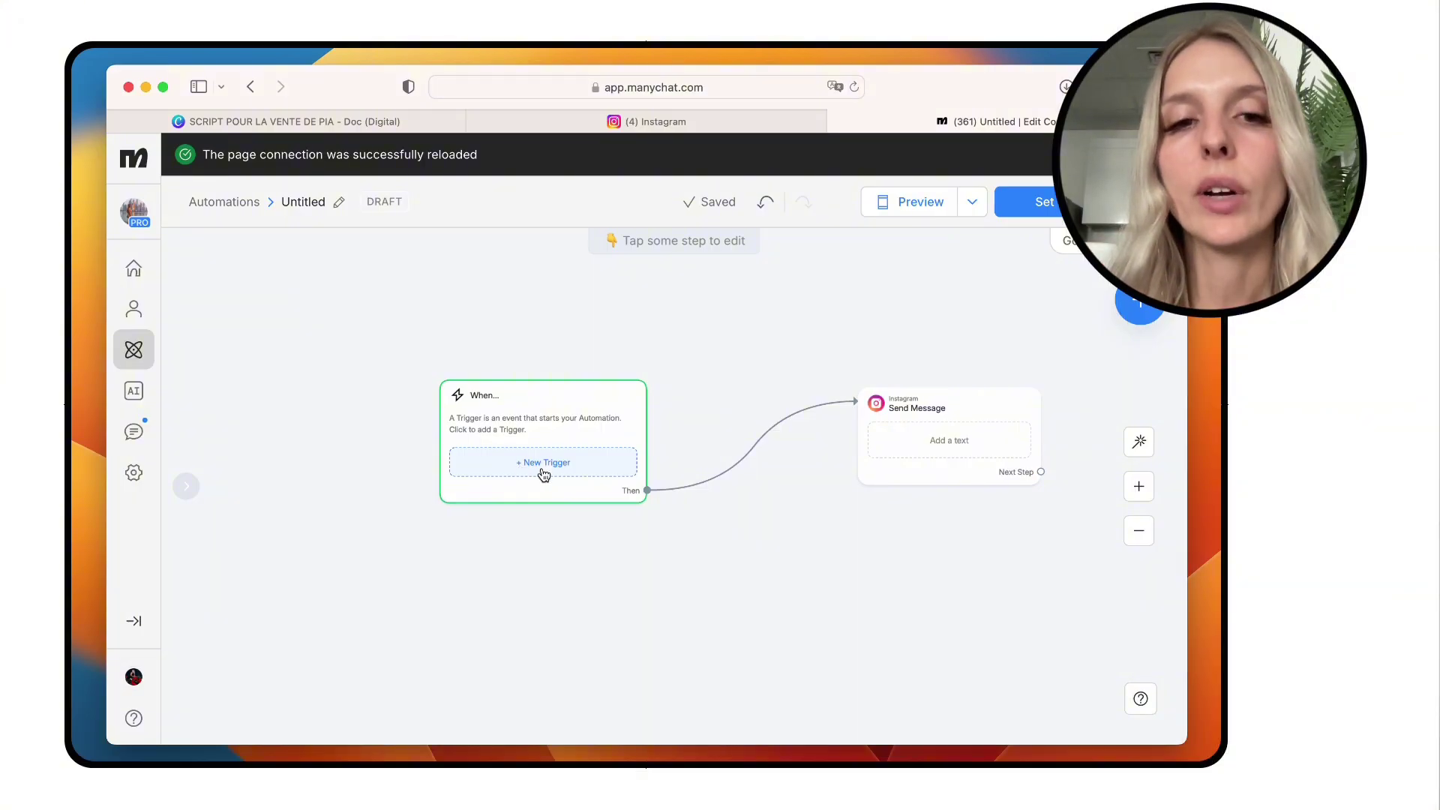
Step: Add a trigger for user comments on a post or reel, and apply it to all posts or reels
click(535, 469)
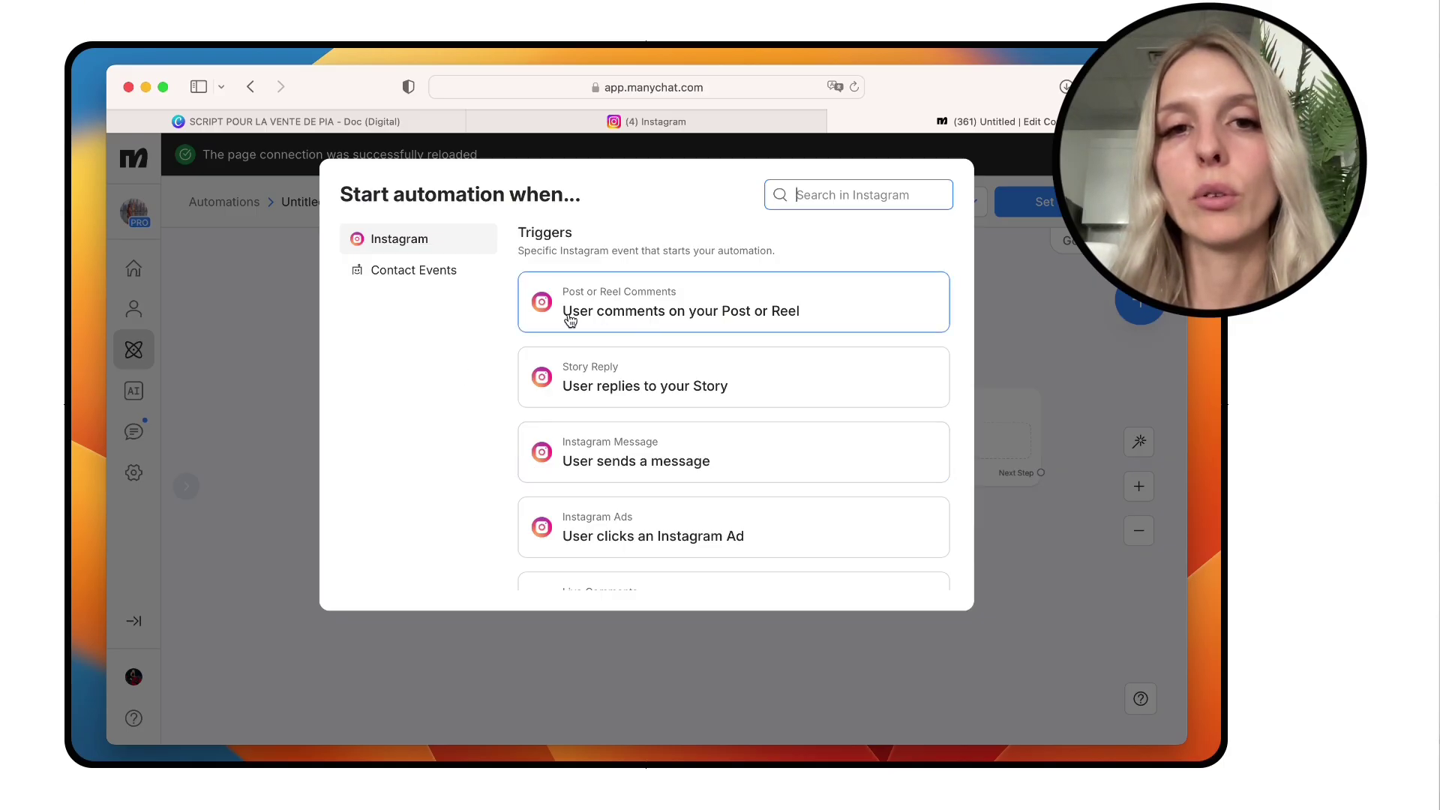
click(700, 314)
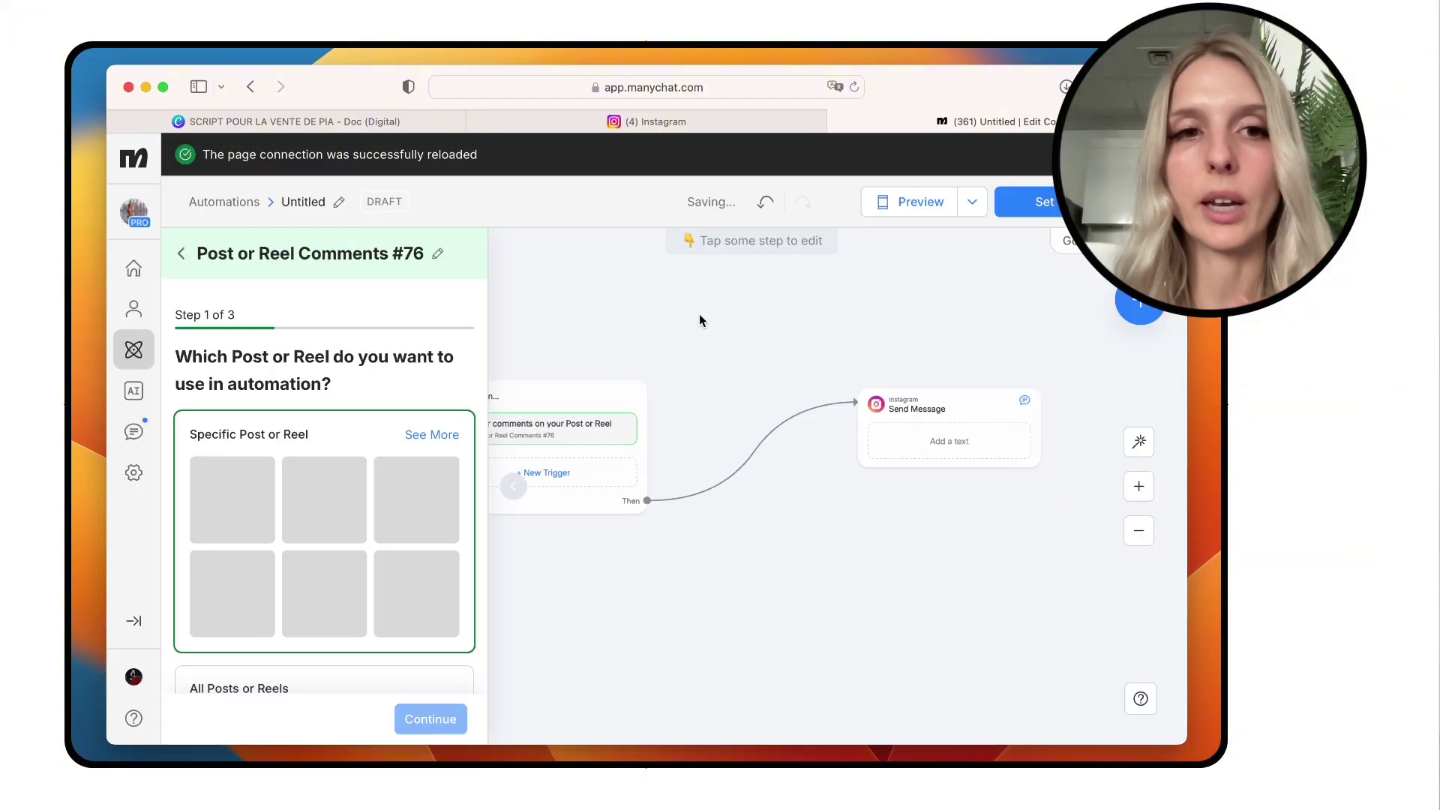
scroll(351, 454, down, 3)
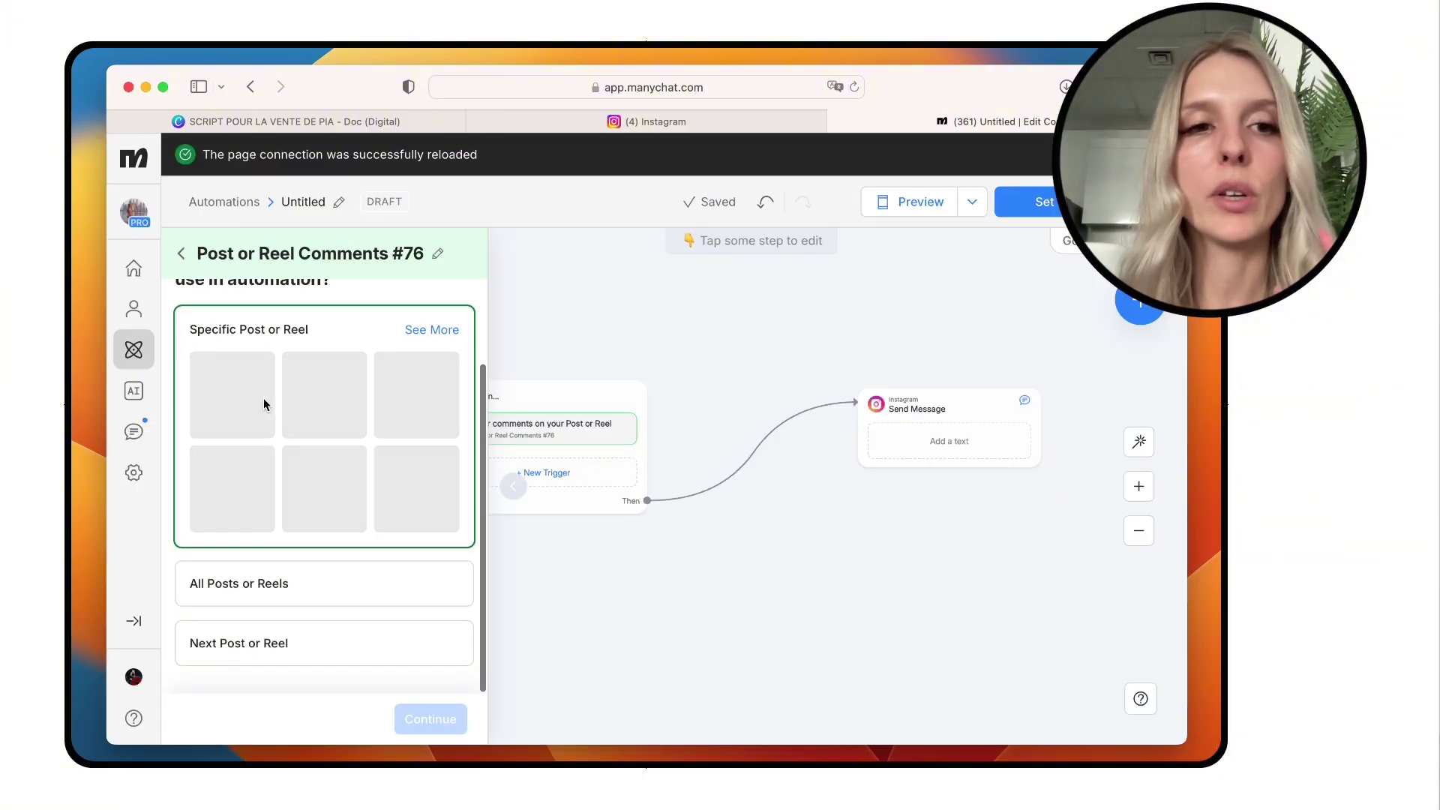
click(257, 594)
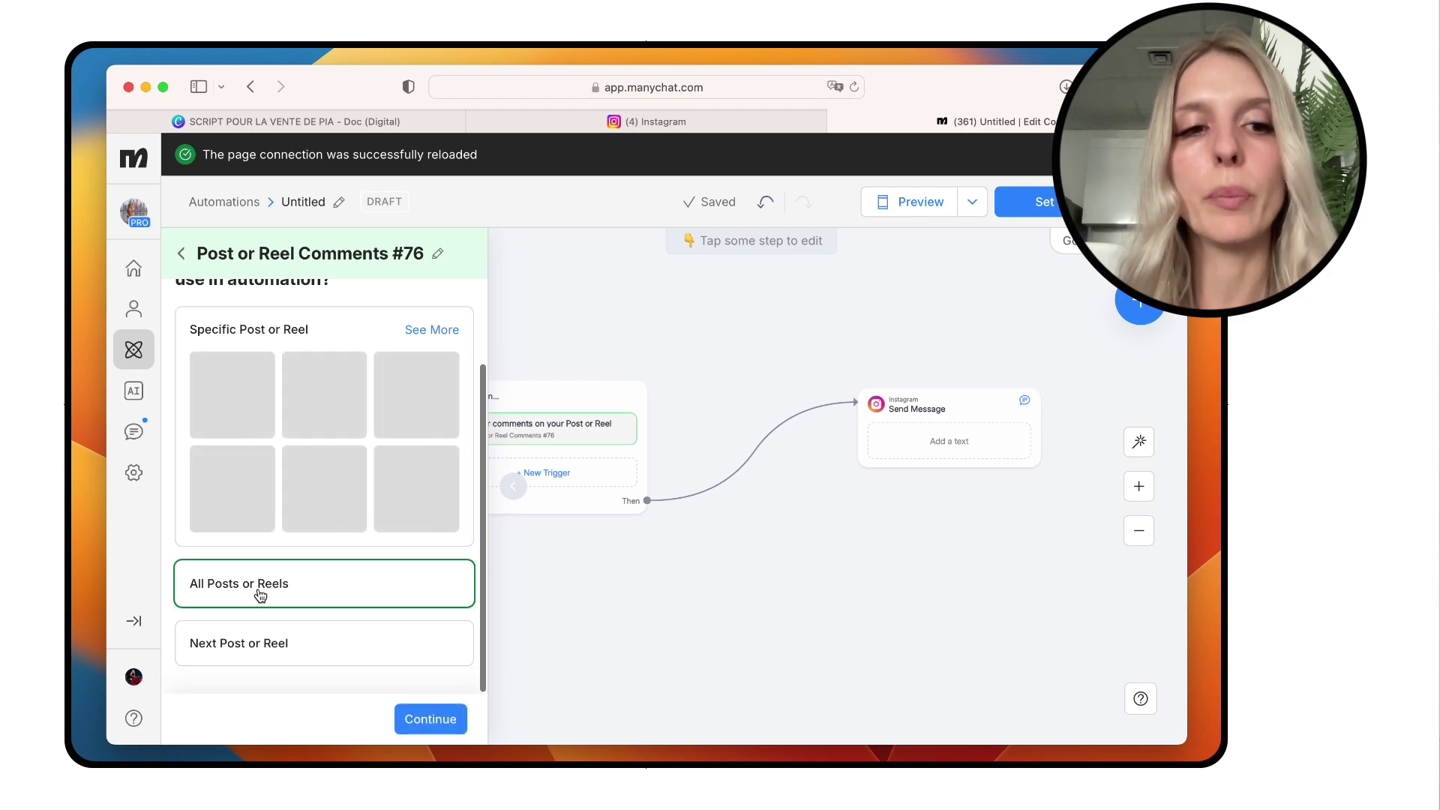
click(432, 720)
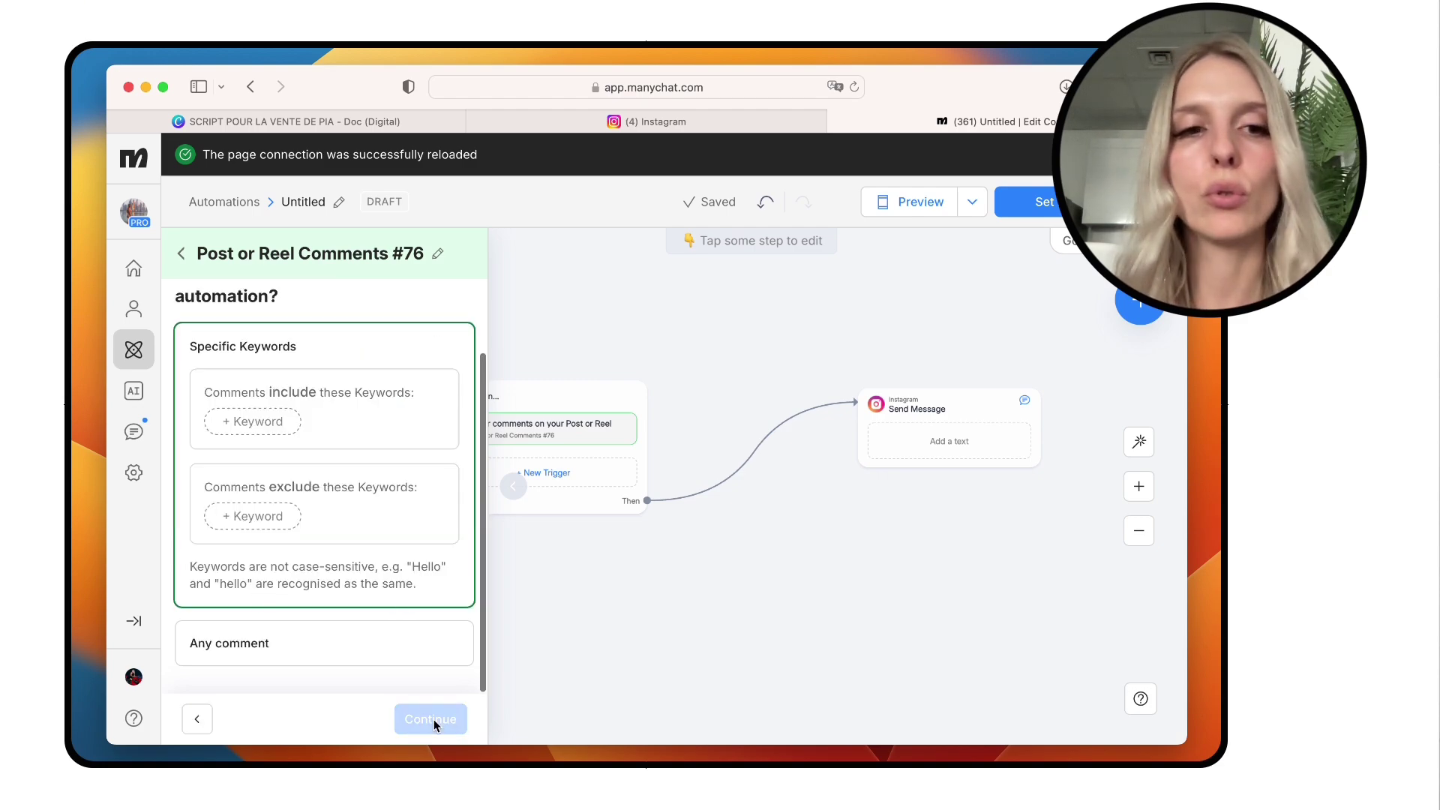
Step: Add "Pinterest" as a keyword that comments must include to start the DM automation, and proceed to the public reply settings
click(256, 423)
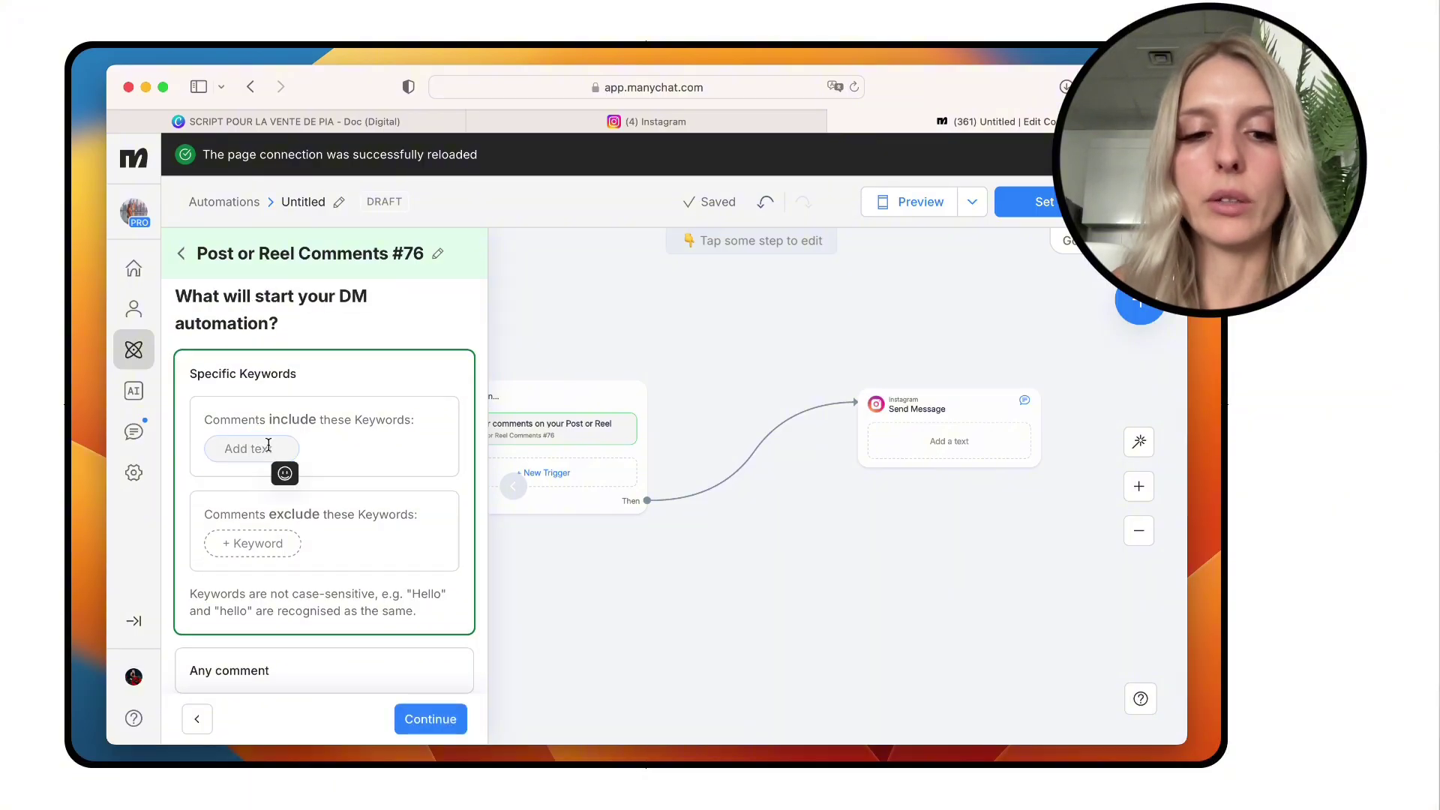
text(Pinterest)
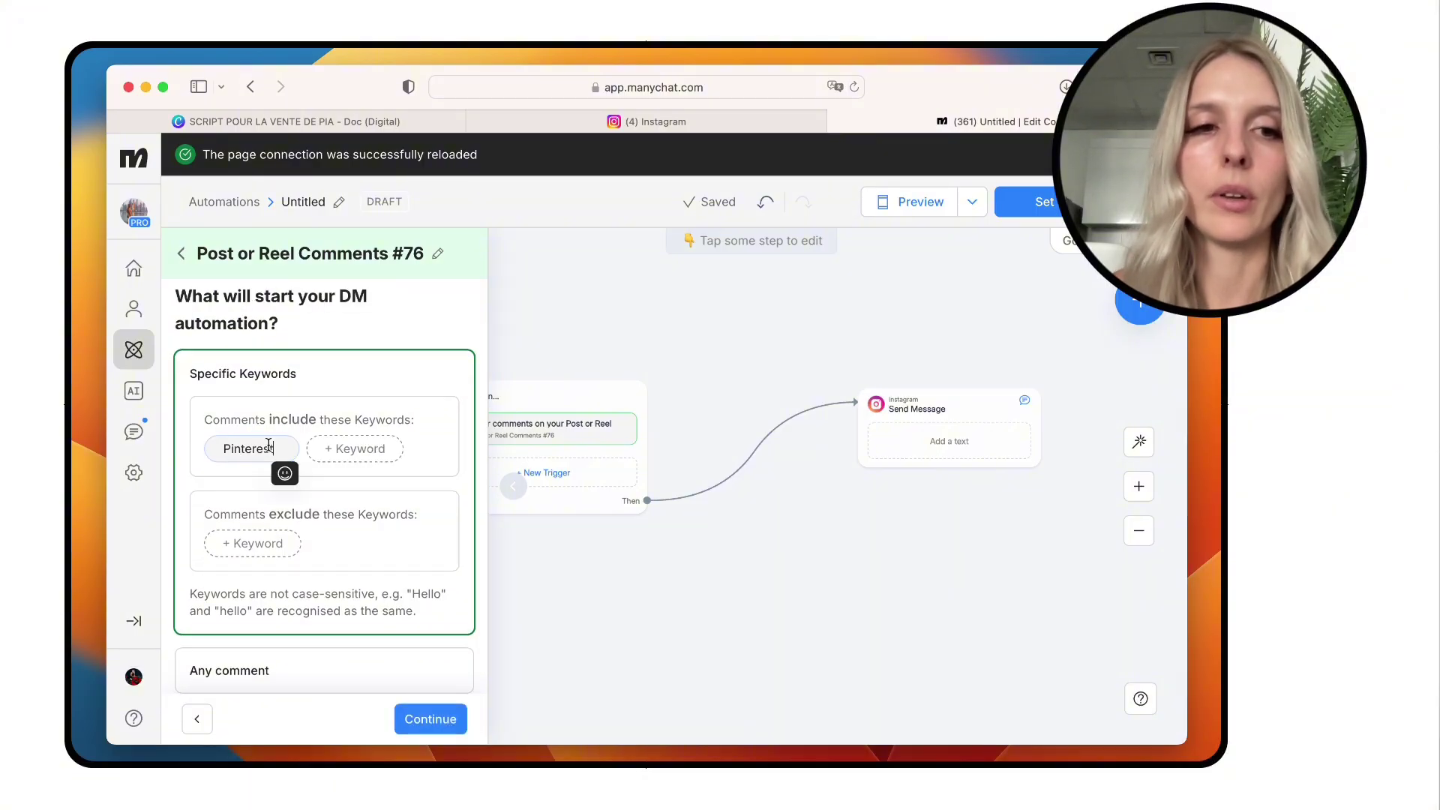
click(405, 315)
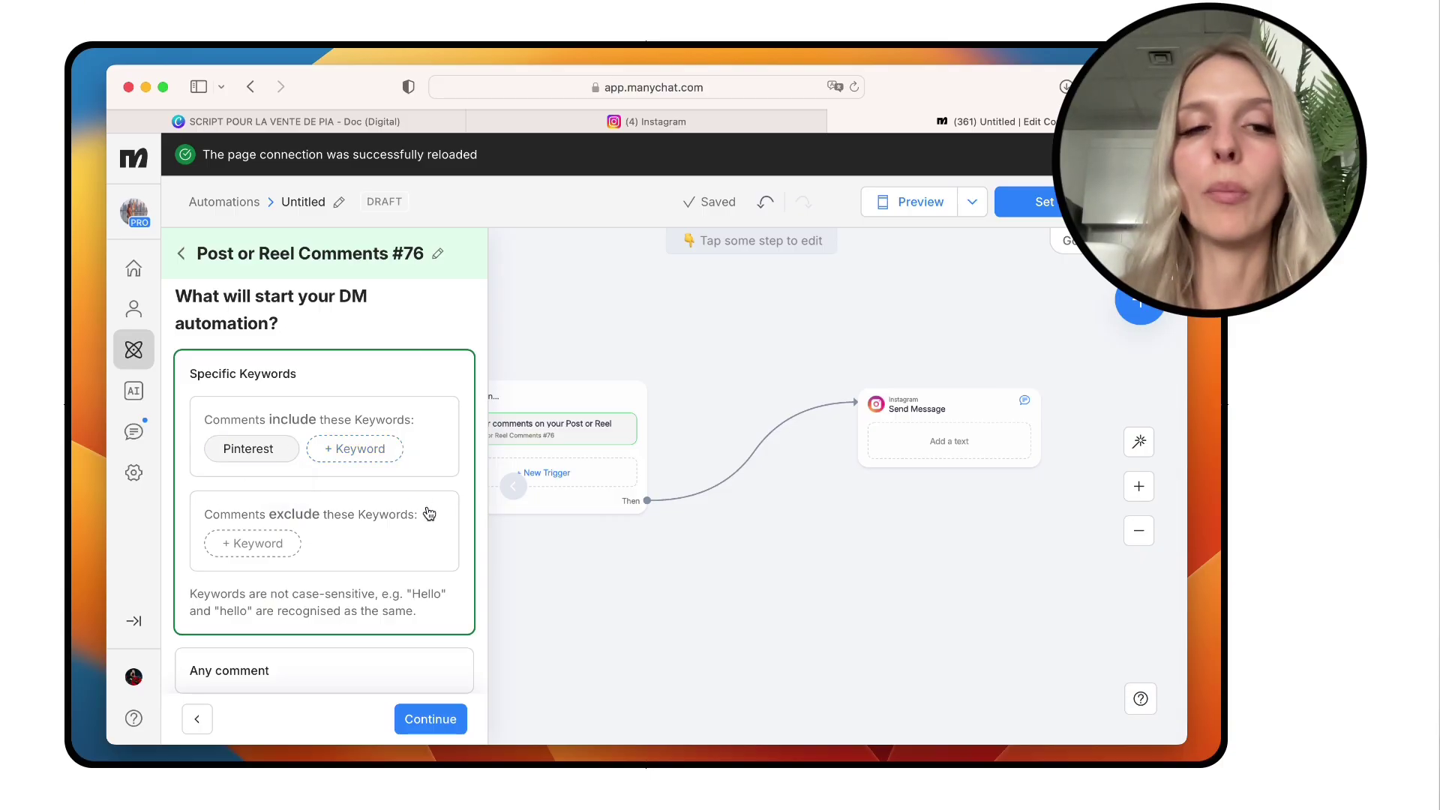
scroll(428, 510, down, 2)
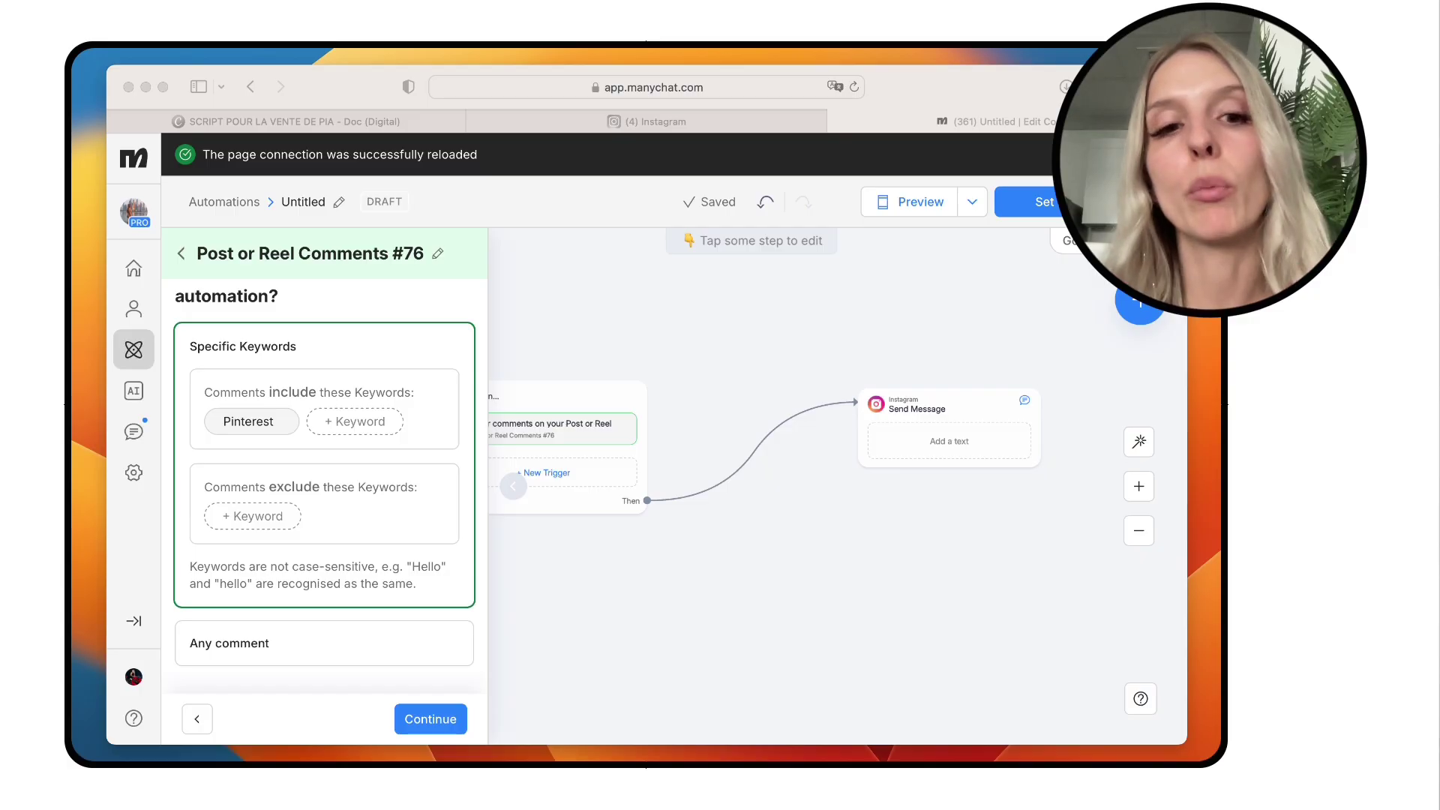
click(467, 686)
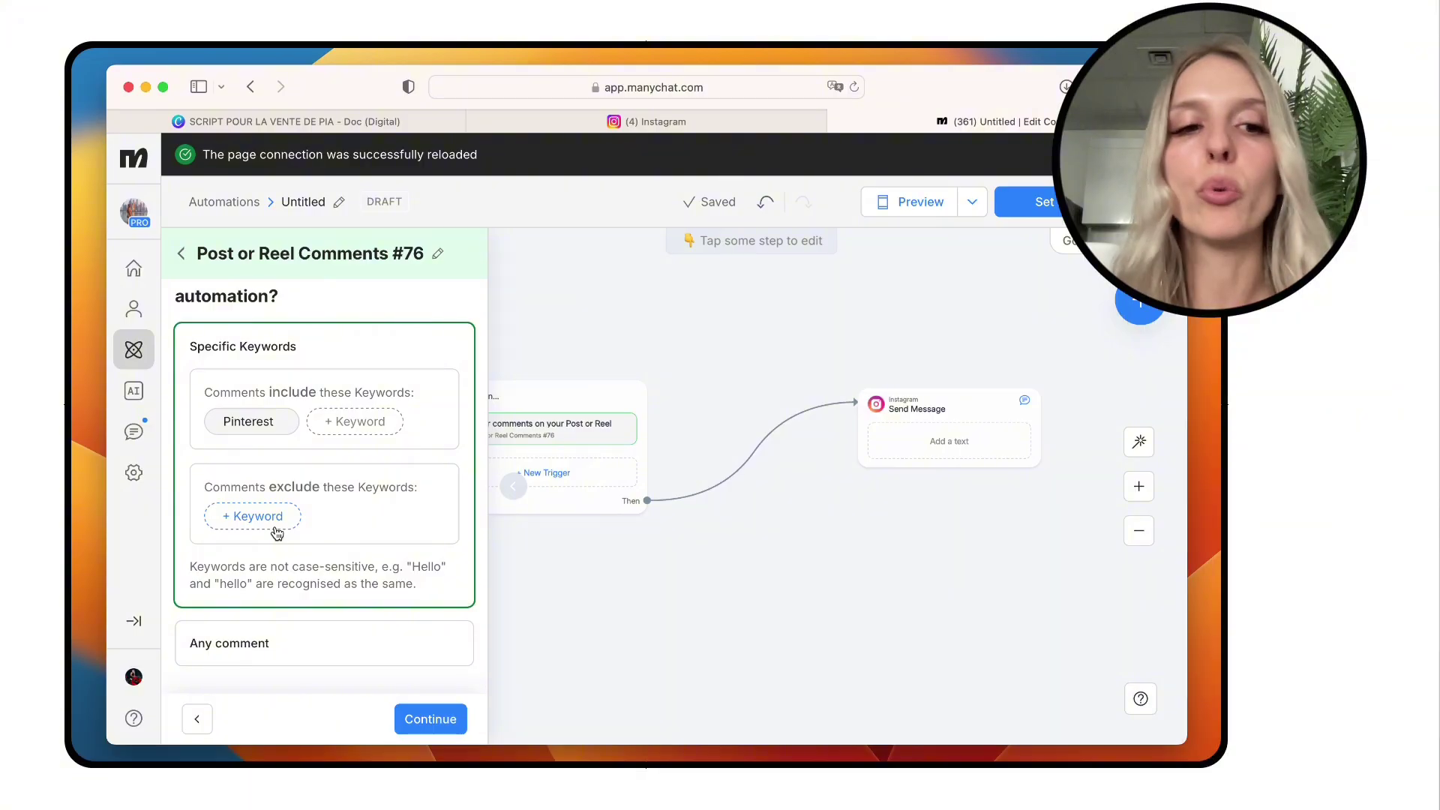
click(426, 725)
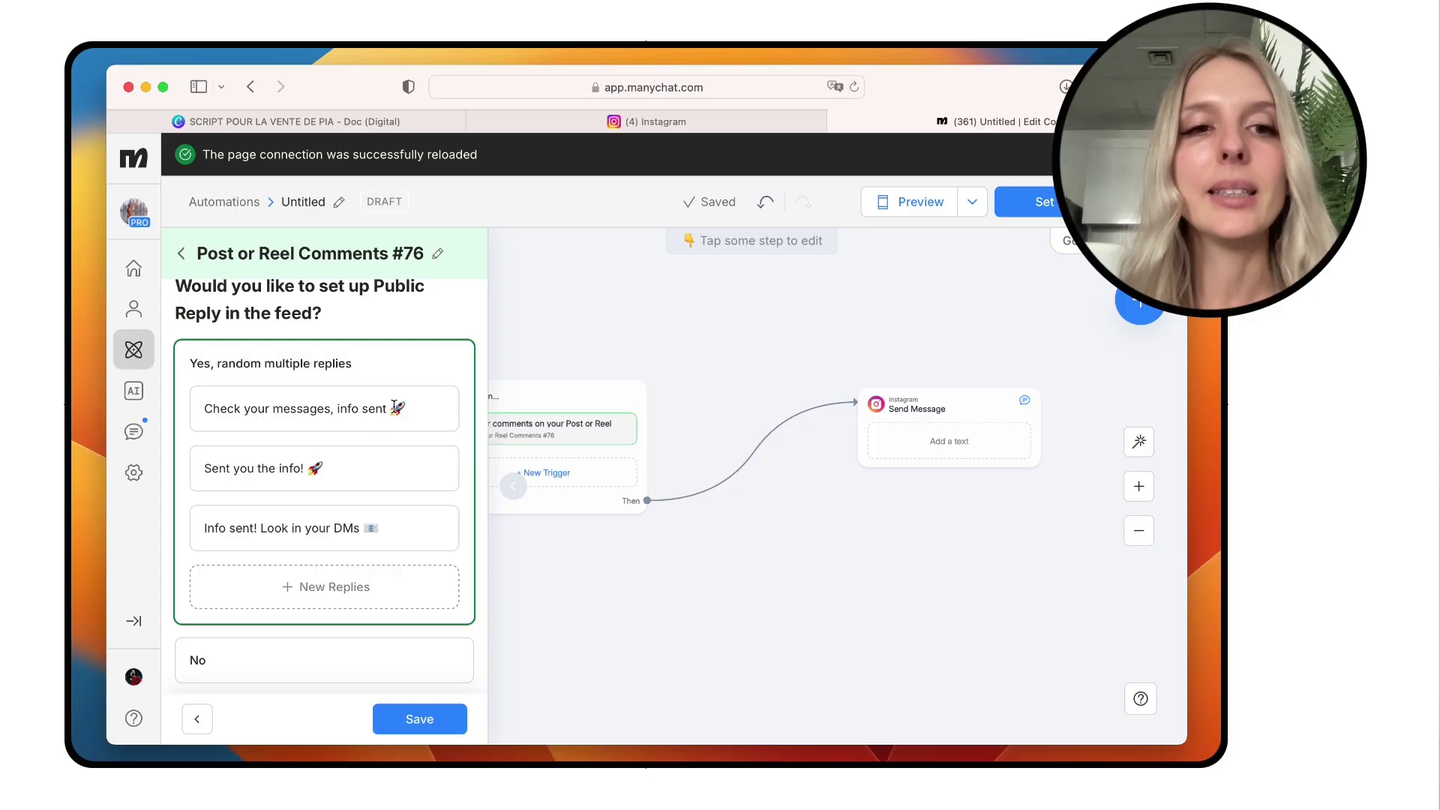
Step: Examine the account's replies to comments under the Instagram reel, and return to the Manychat public reply settings
click(684, 126)
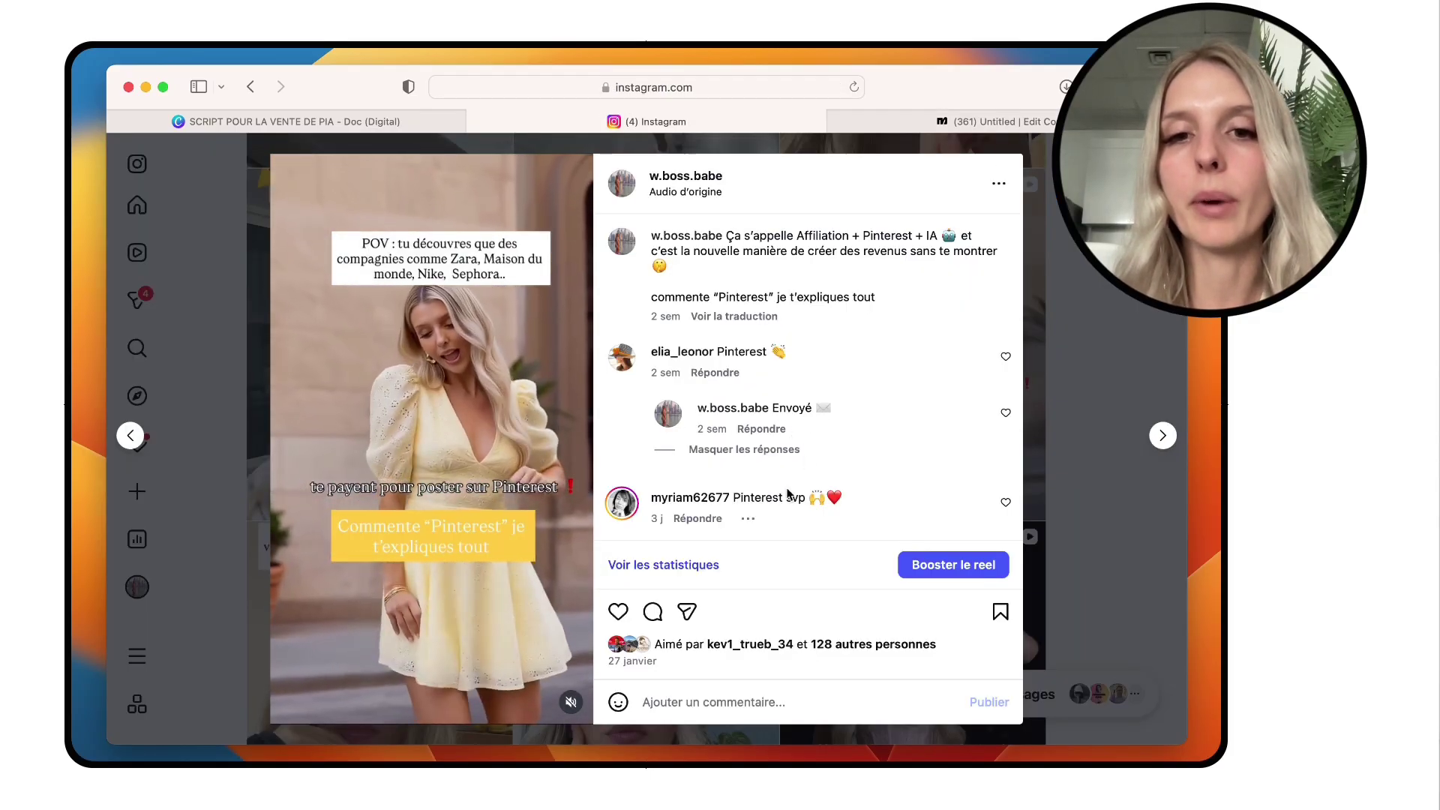
scroll(789, 495, down, 2)
click(767, 464)
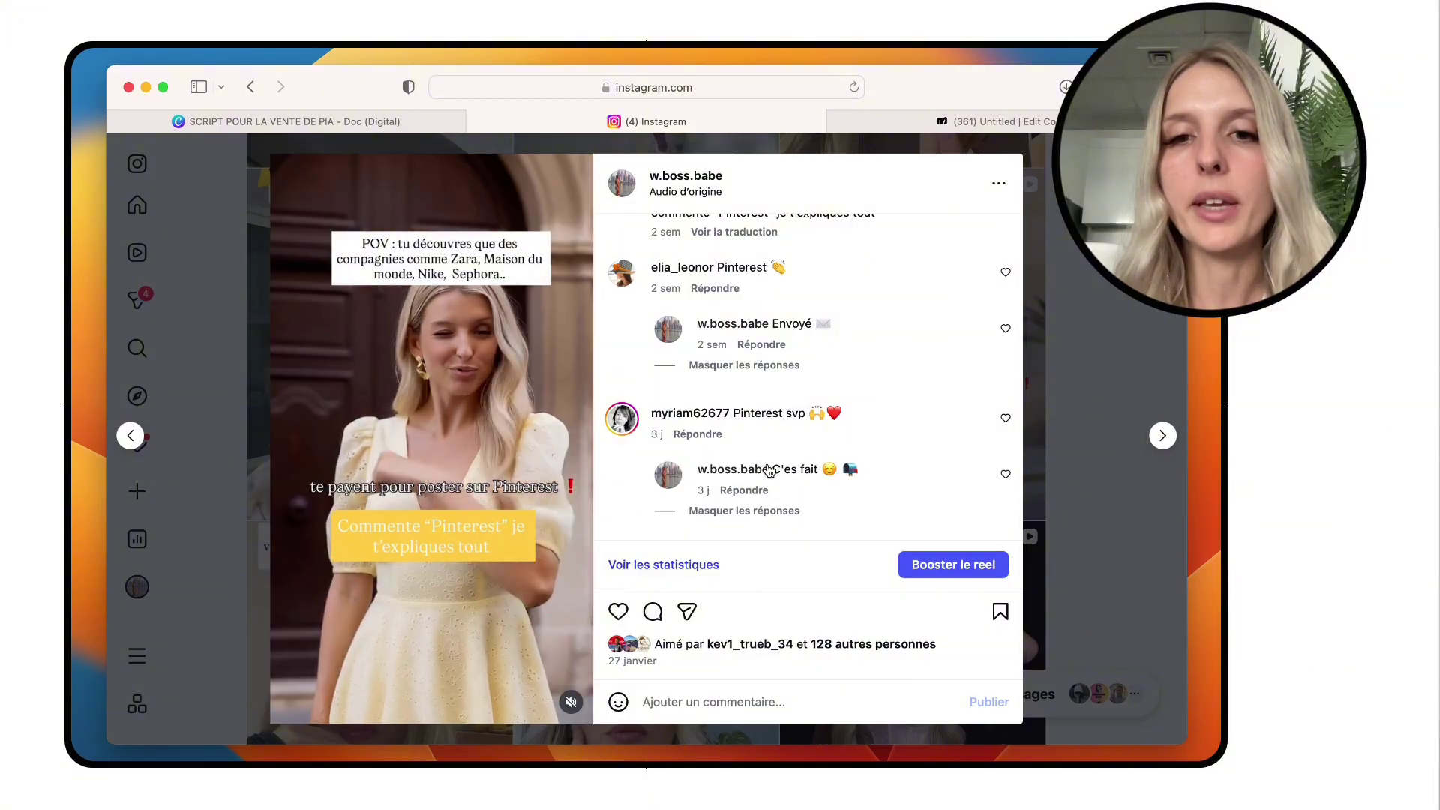
scroll(769, 471, down, 1)
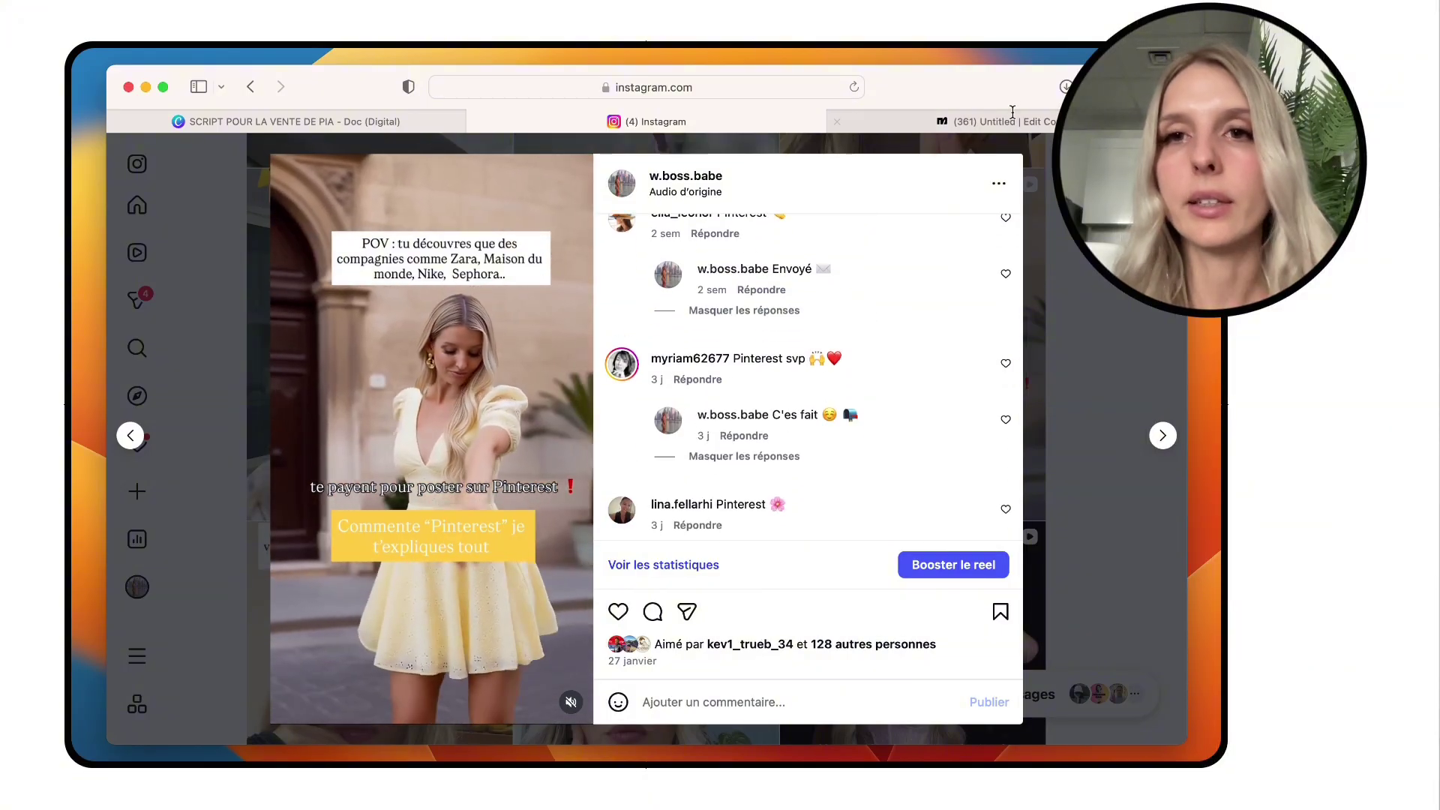
click(909, 122)
Step: Replace the wording of the three public replies with "envoyé", "C'est fait" and "je t'ai envoyé", and save the trigger
scroll(385, 413, down, 1)
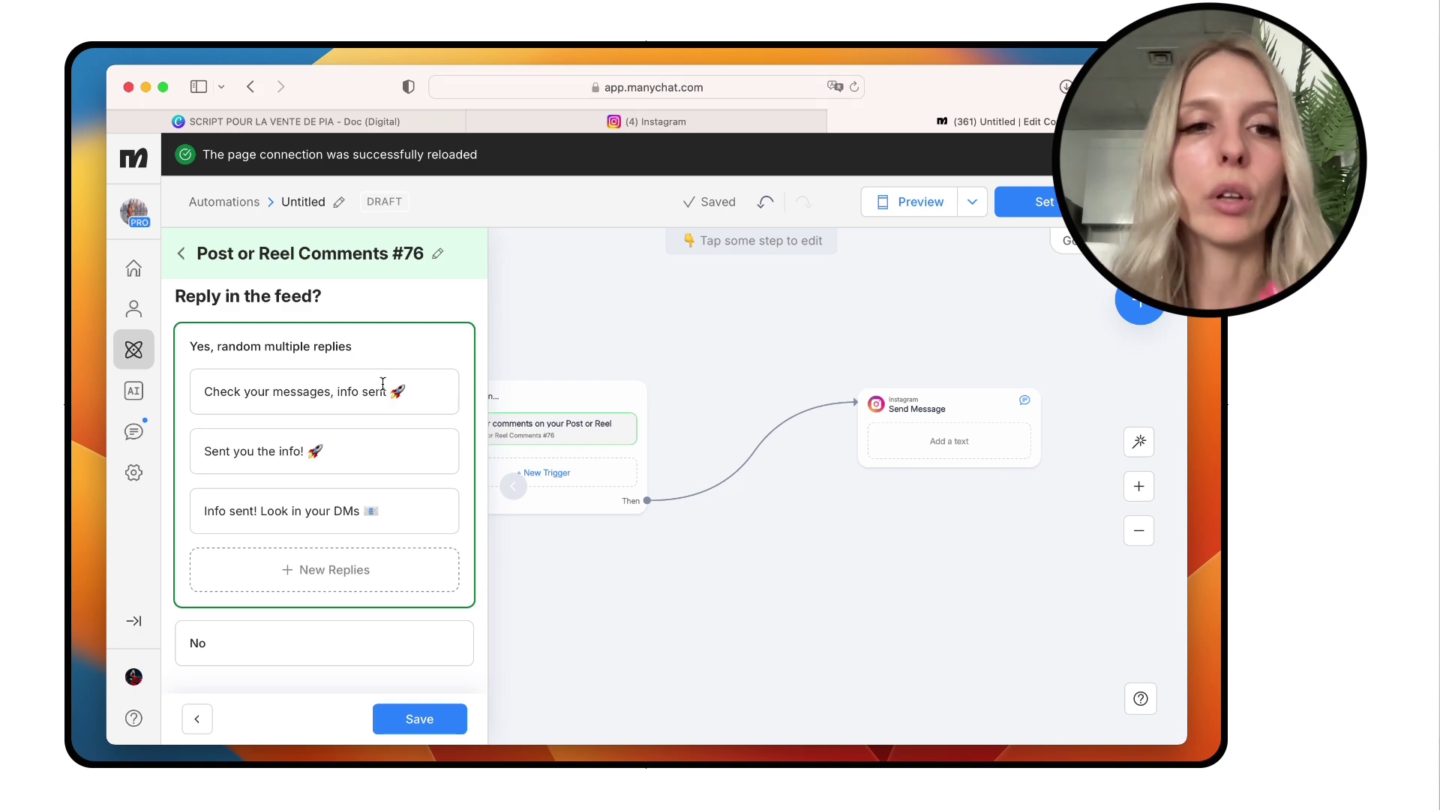
drag(383, 383, 224, 382)
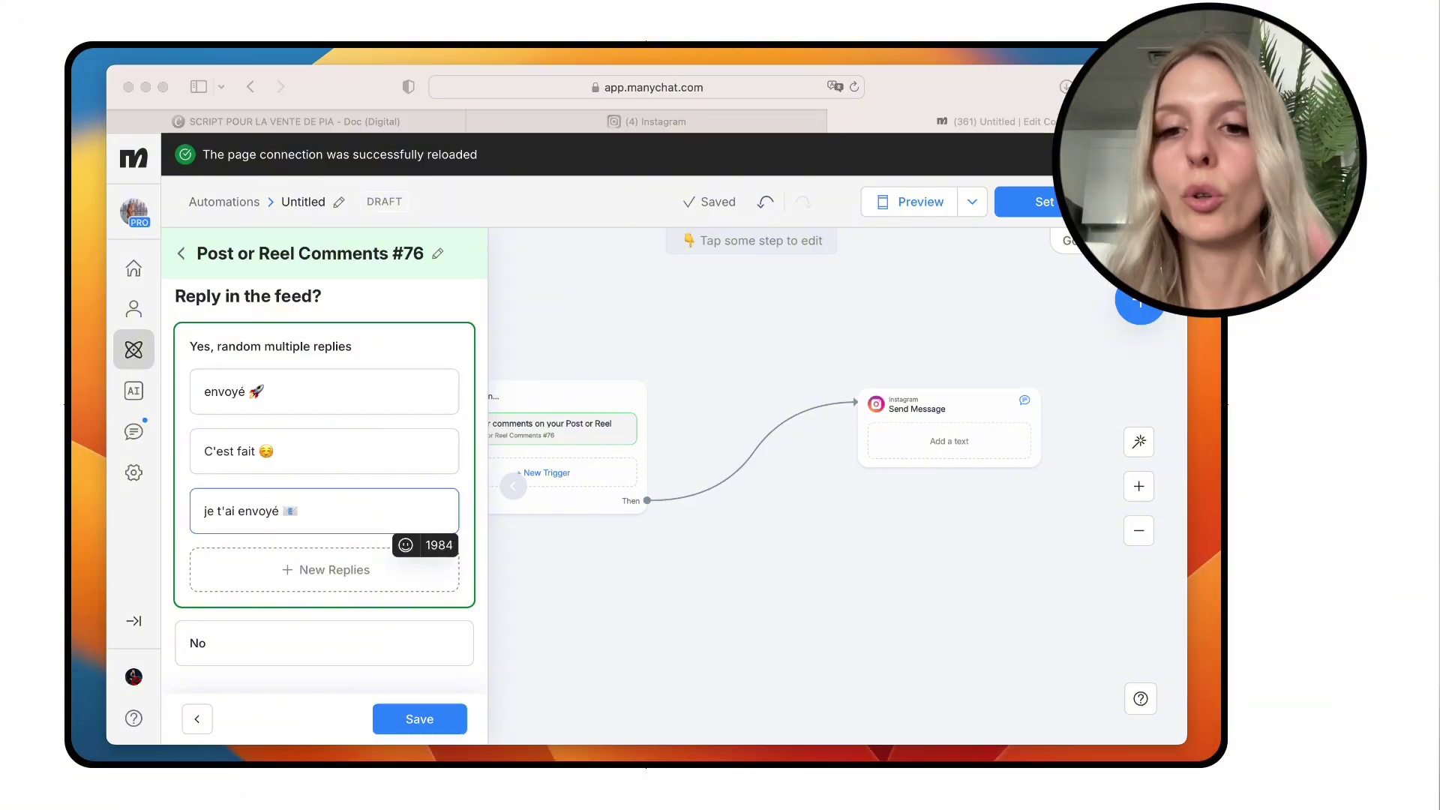
click(434, 664)
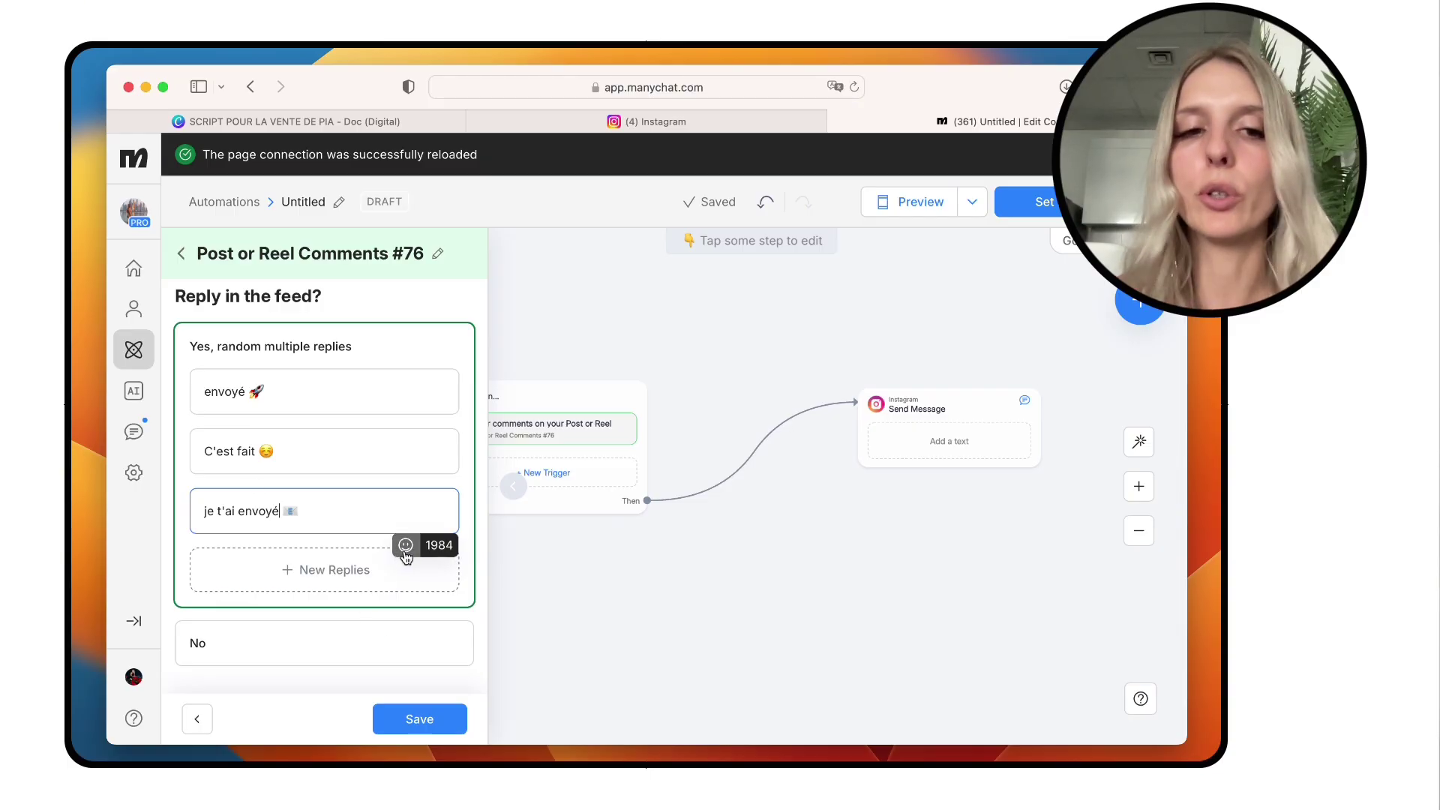
click(418, 721)
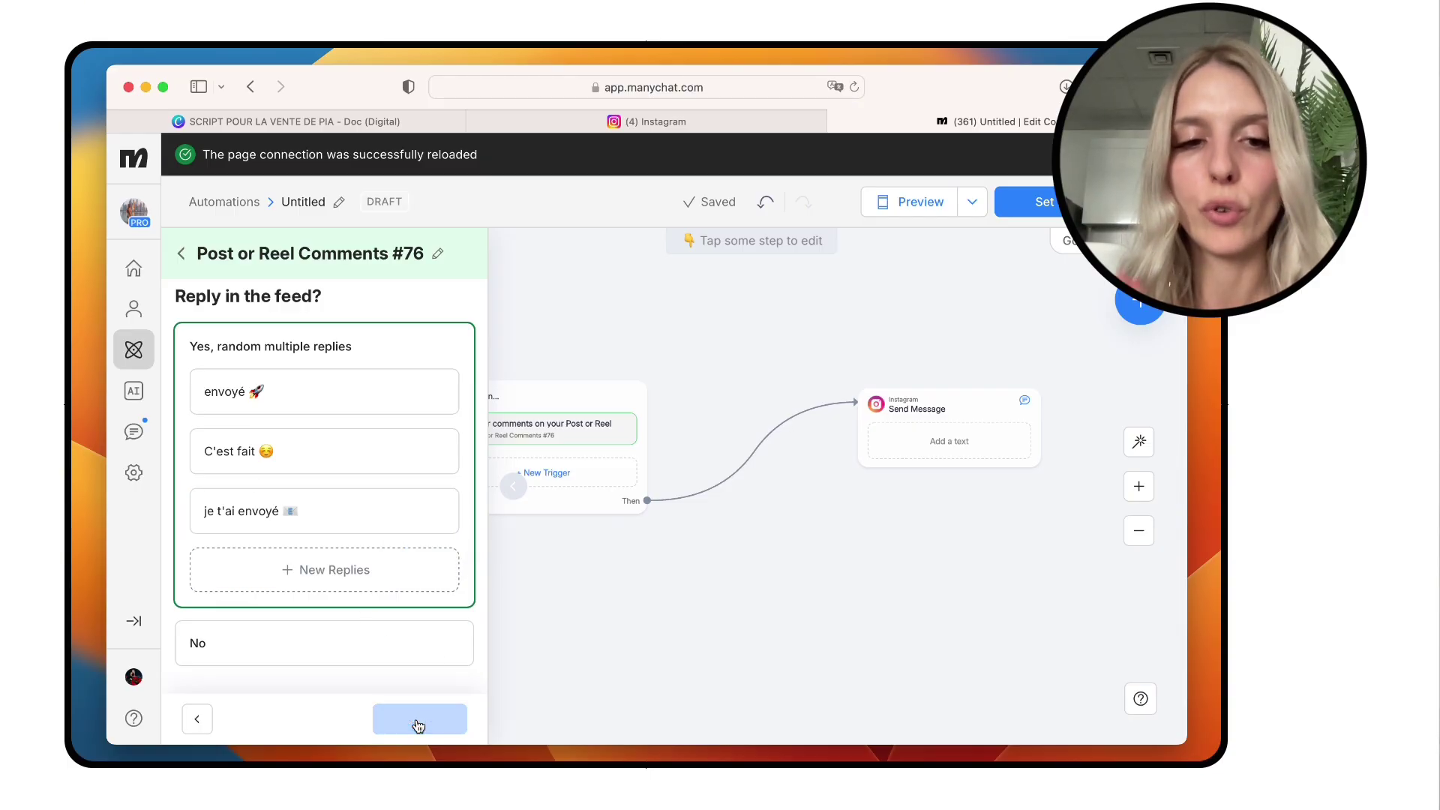
scroll(413, 624, down, 3)
scroll(413, 623, up, 2)
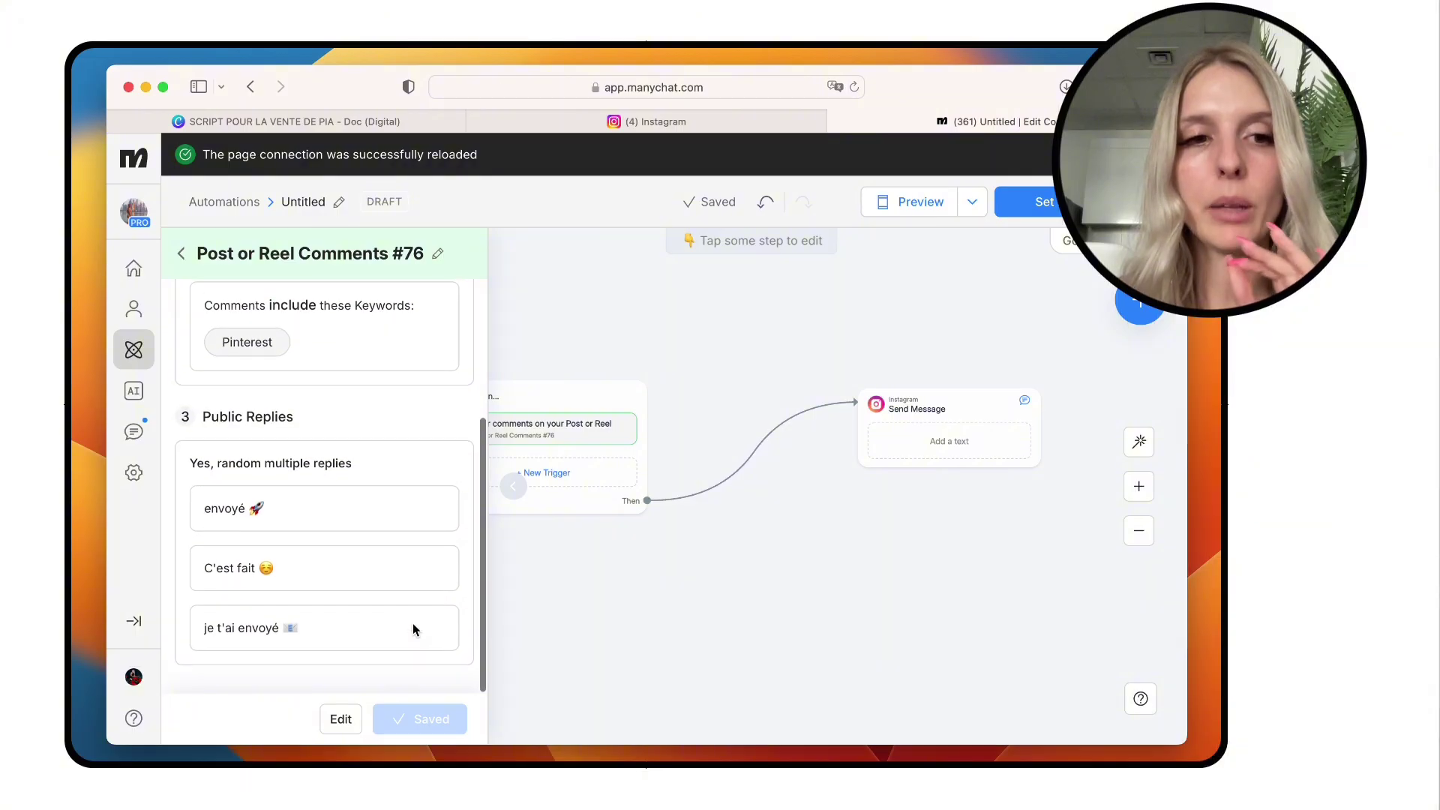
click(699, 576)
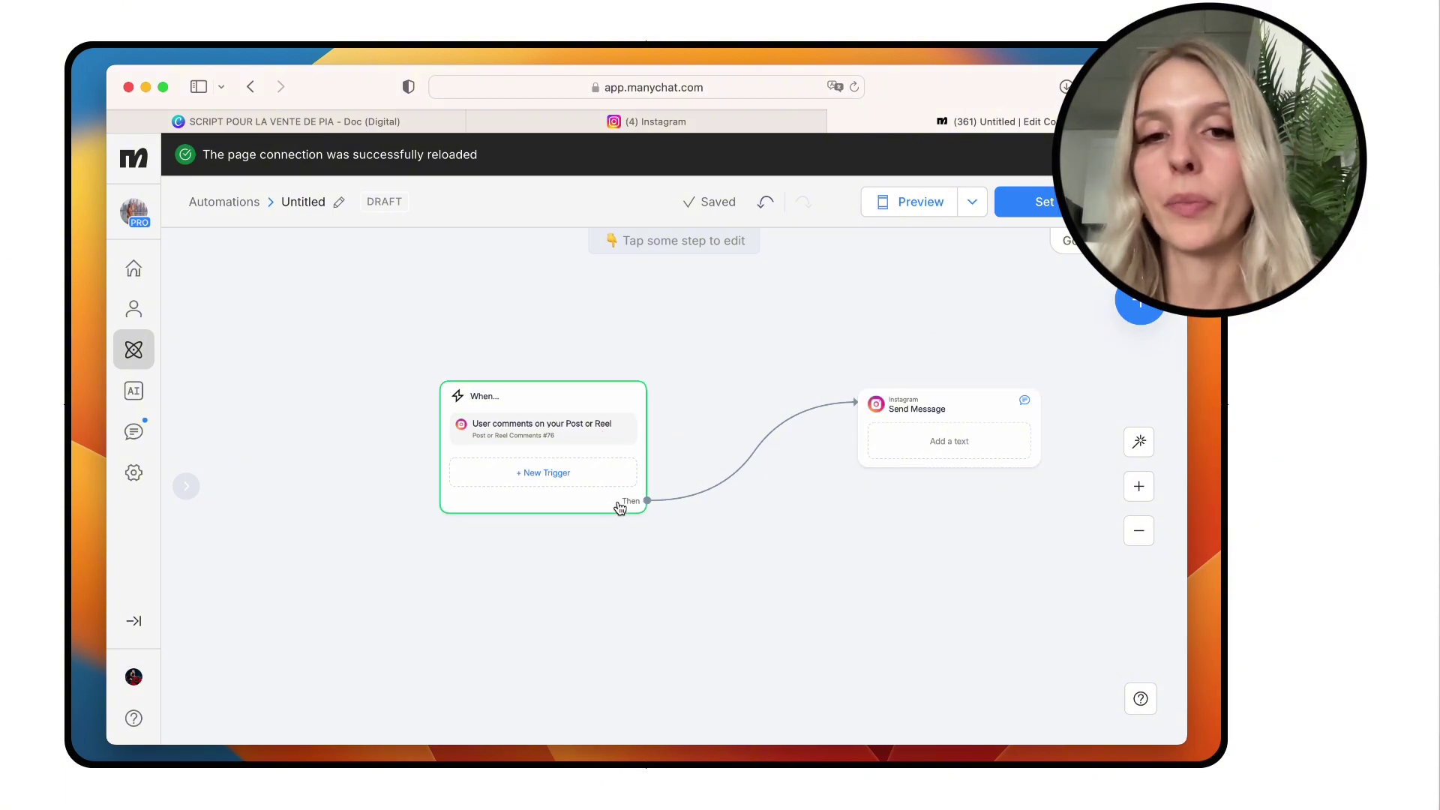
Step: Set the message text to "Merci pour ton commentaire ! Tu veux recevoir les infos pour gagner de l'argent avec Pinterest ? Clique sur le bouton juste en dessous"
click(944, 432)
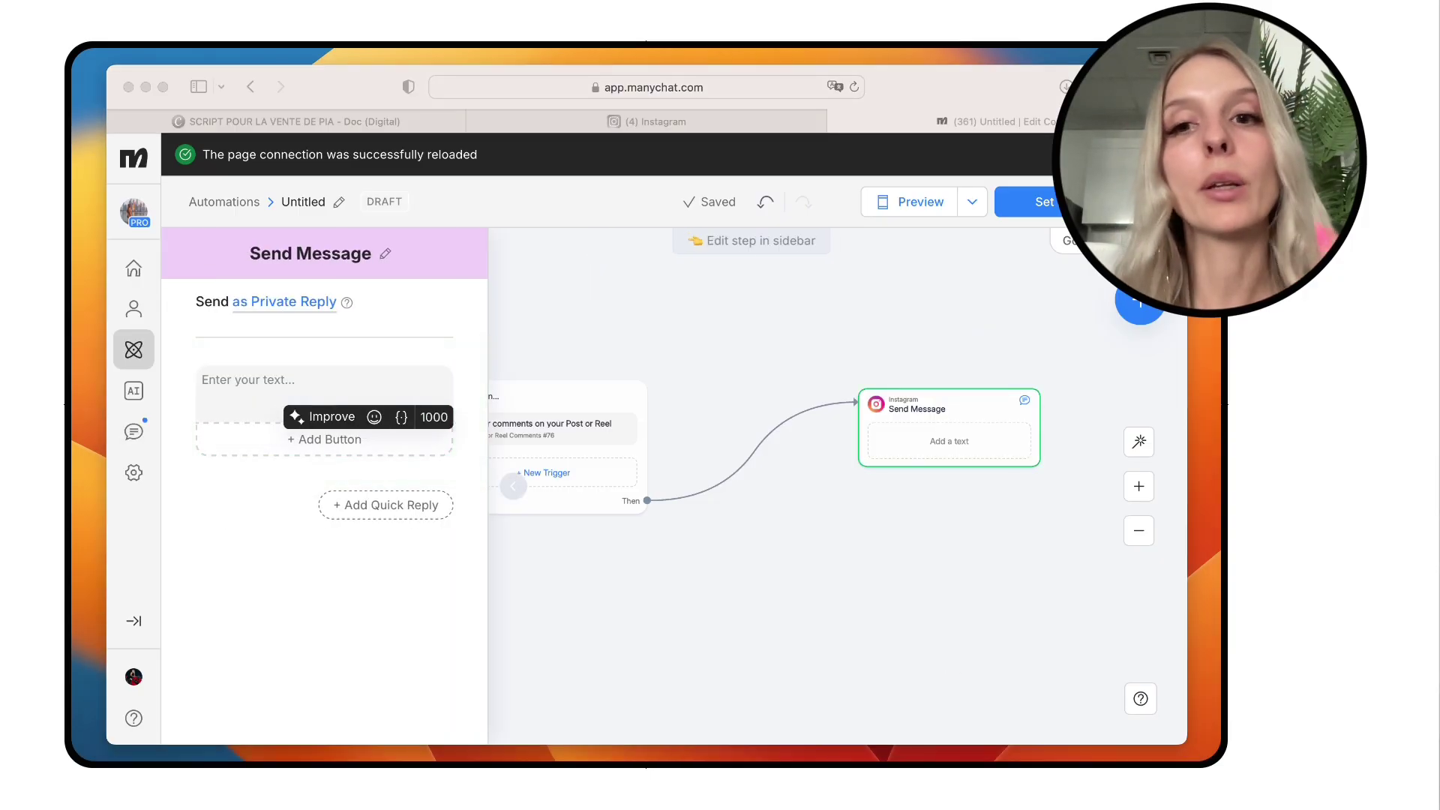
text(Merci pour ton commentaire ! Tu veux recevoir les infos pour gagner de l’argent avec Pinterest ? Clique sur le bouton juste en dessous ☺)
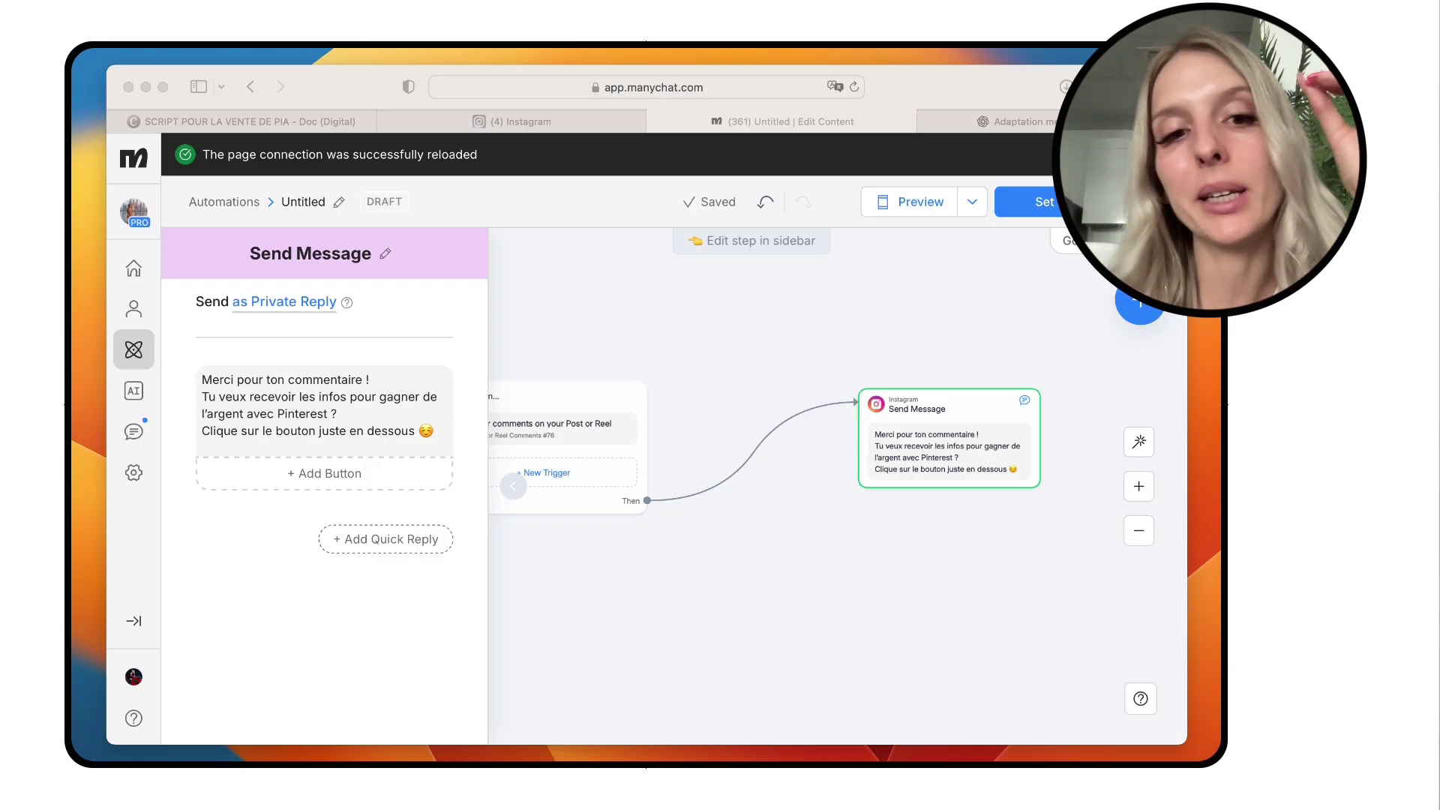
click(409, 688)
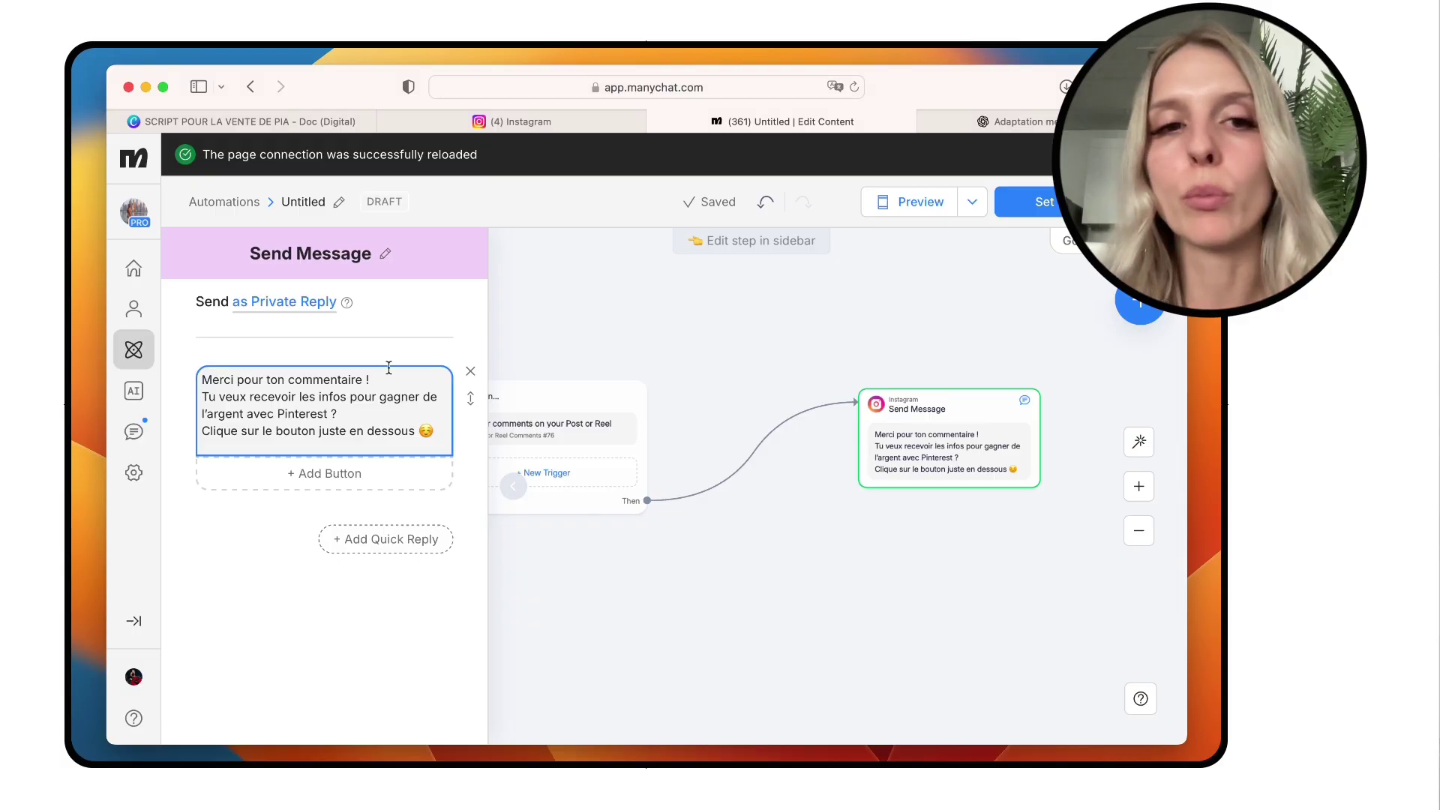
Step: Add a button under the private reply text that leads to a new Instagram message
click(355, 417)
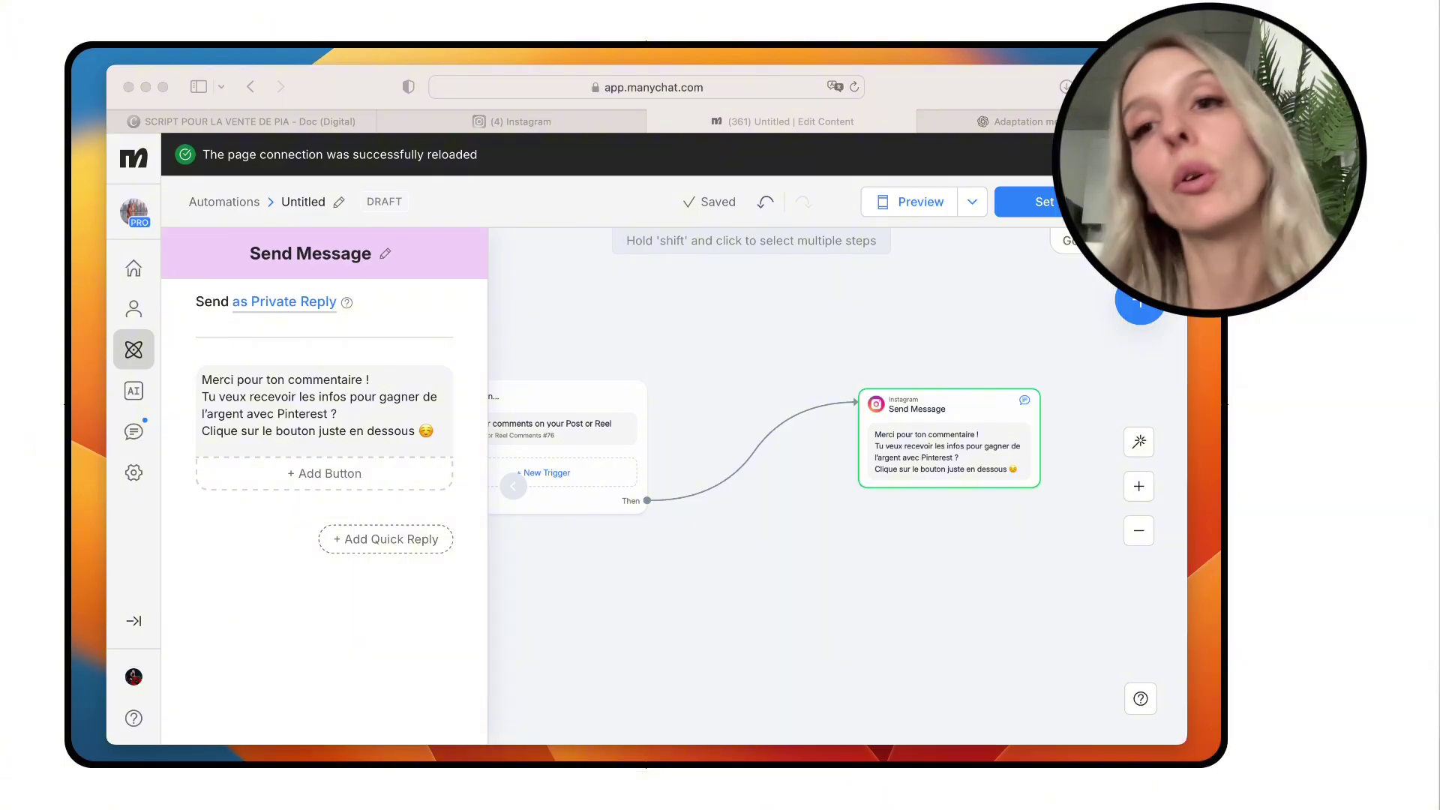
click(296, 672)
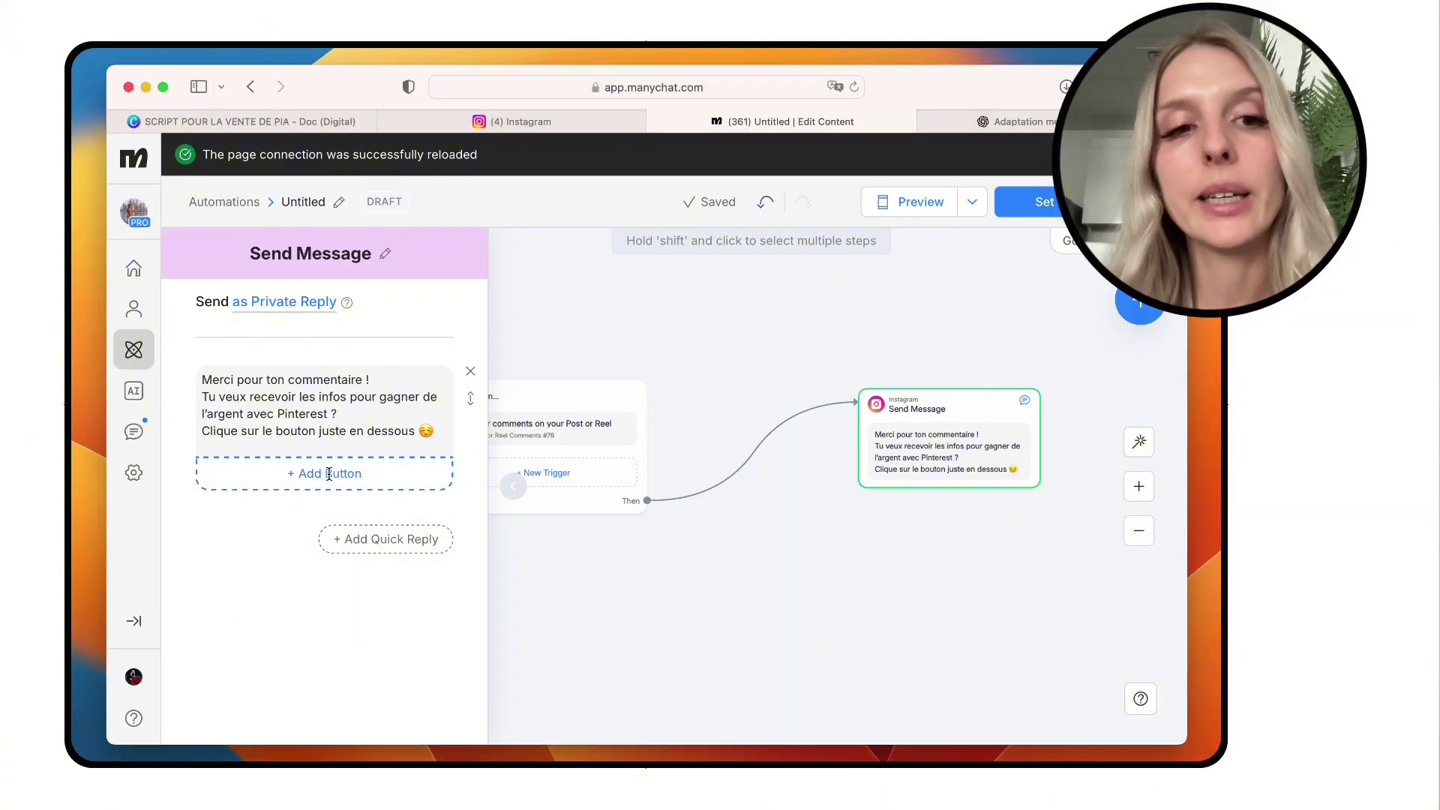
click(330, 476)
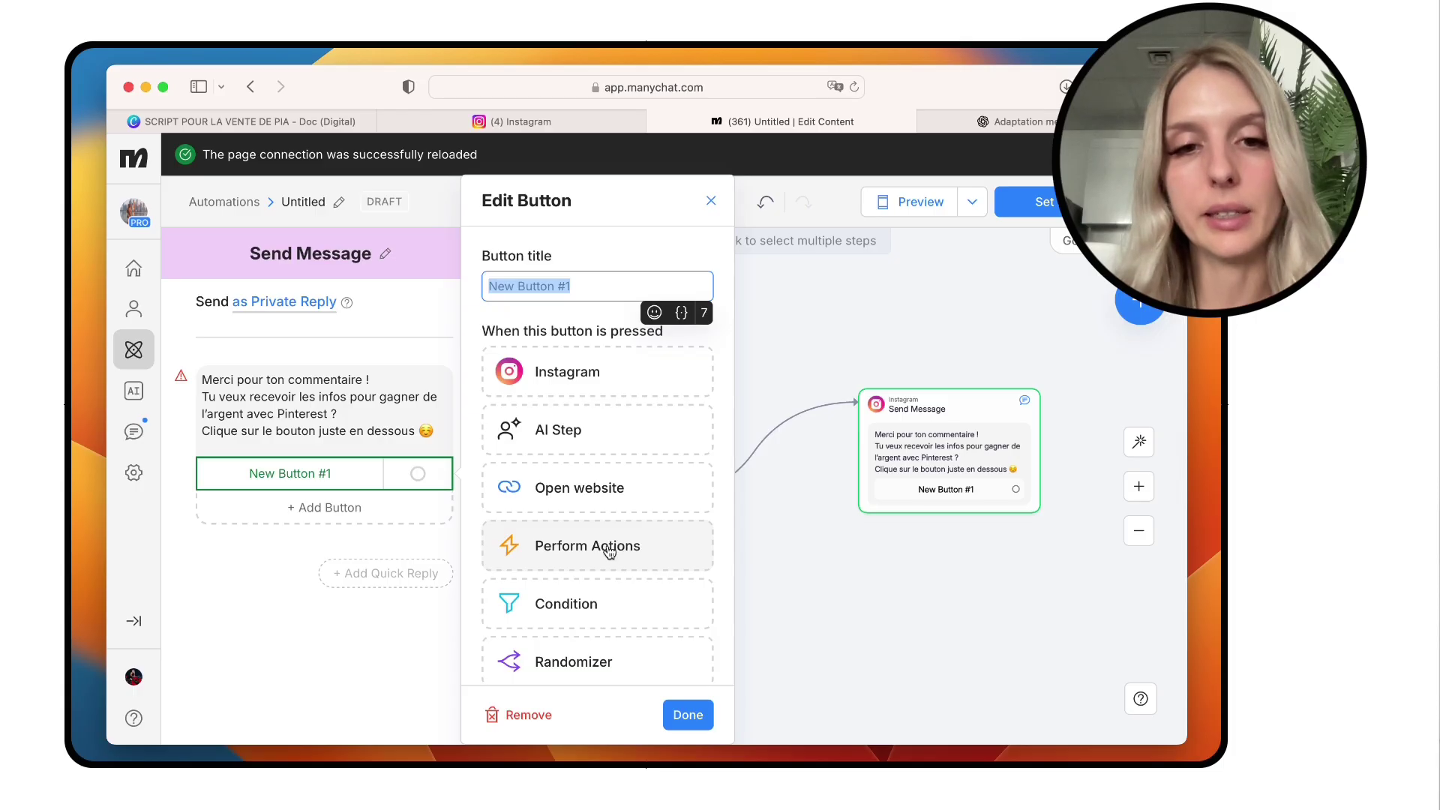
scroll(609, 552, down, 5)
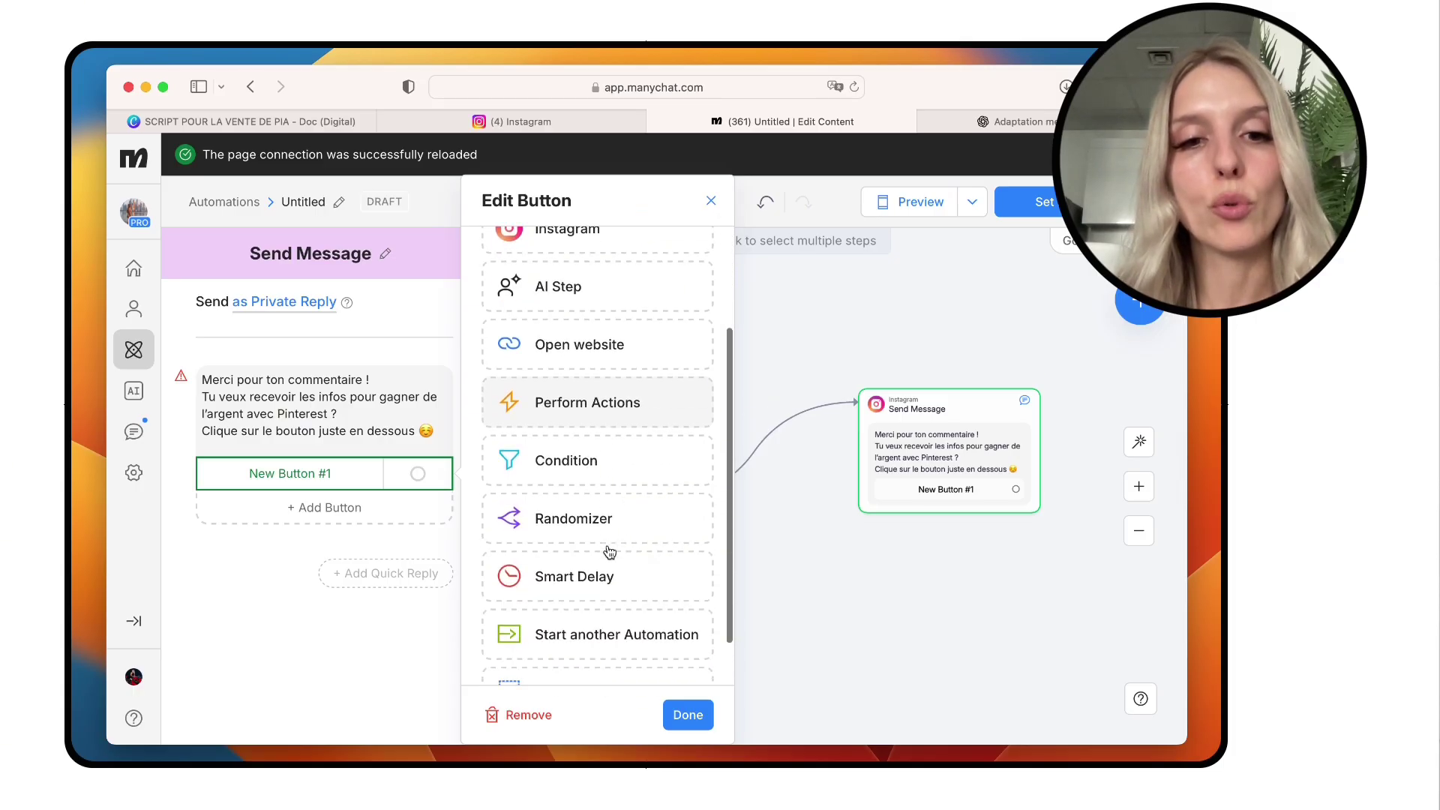
scroll(609, 552, up, 5)
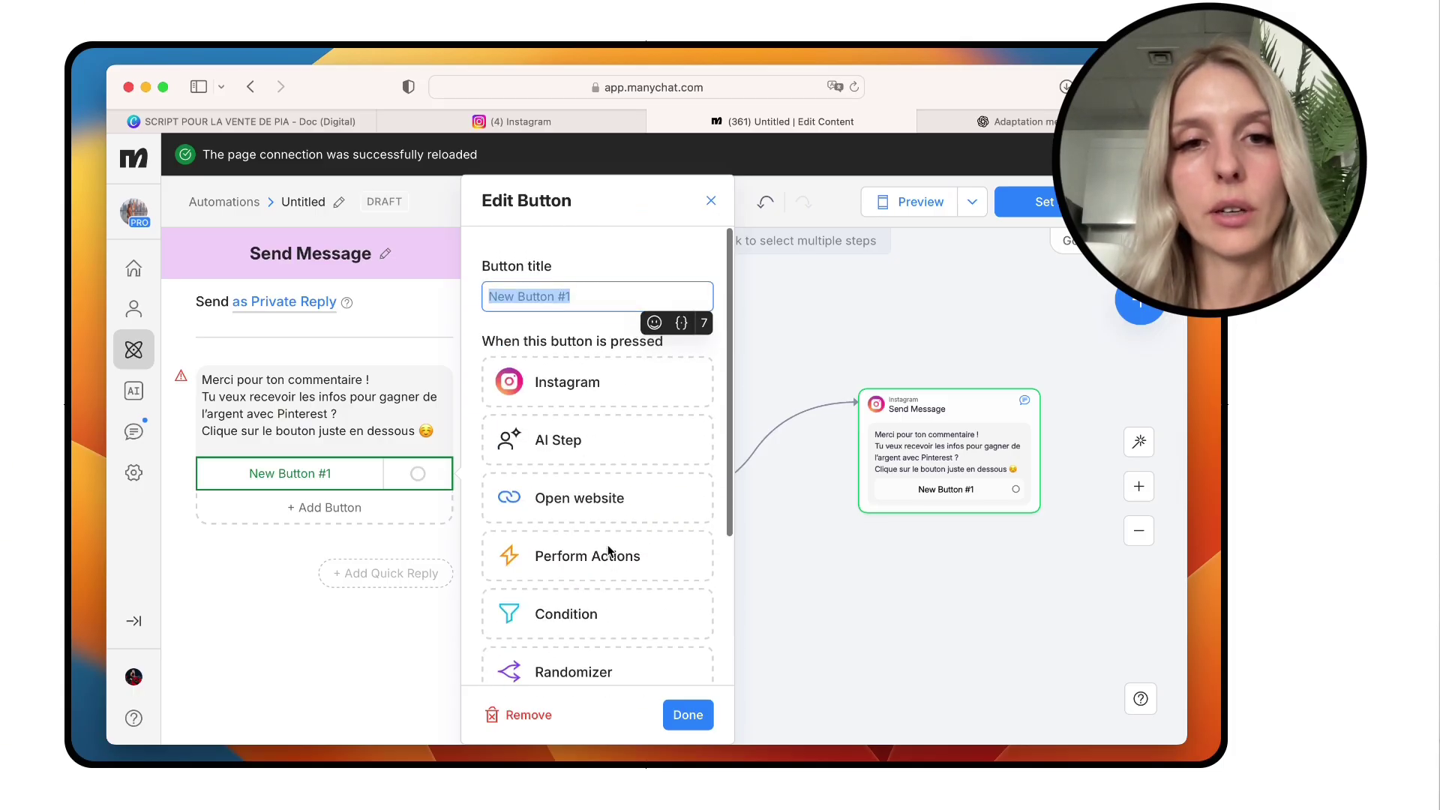
click(582, 374)
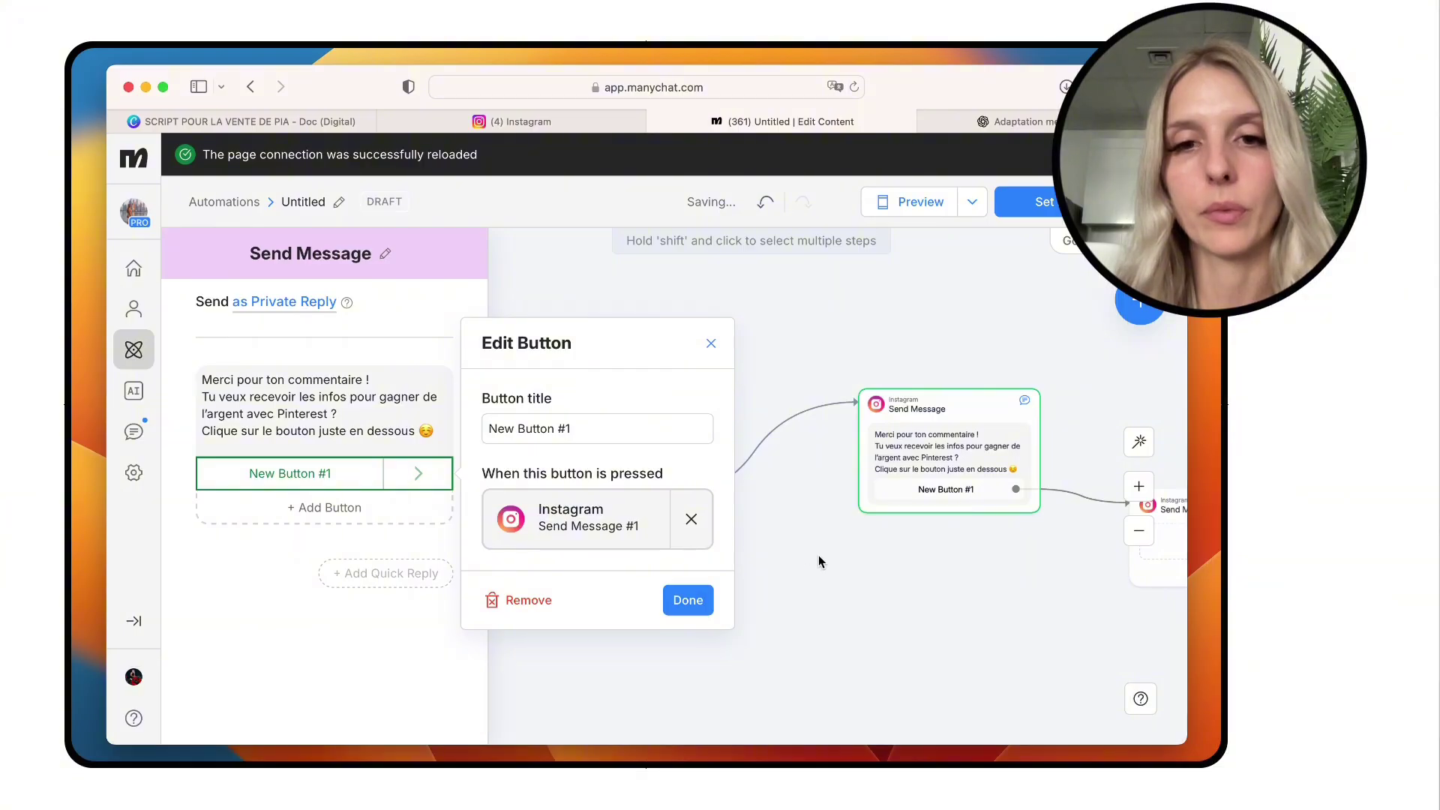
drag(799, 543, 934, 493)
click(950, 686)
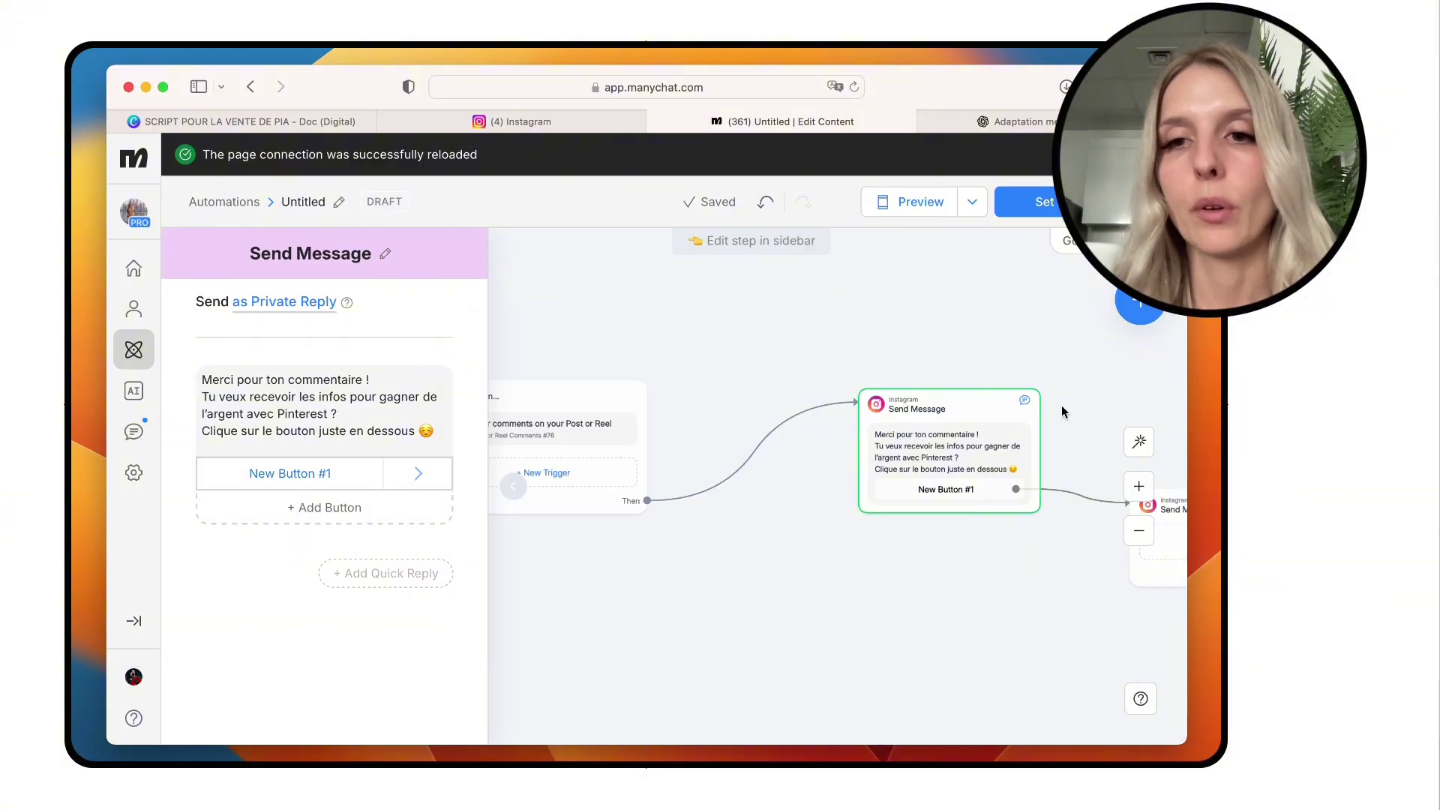
Step: Set the title of the private reply's button to "Info Pinterest 🎀"
drag(1083, 374, 838, 349)
mouse_move(722, 466)
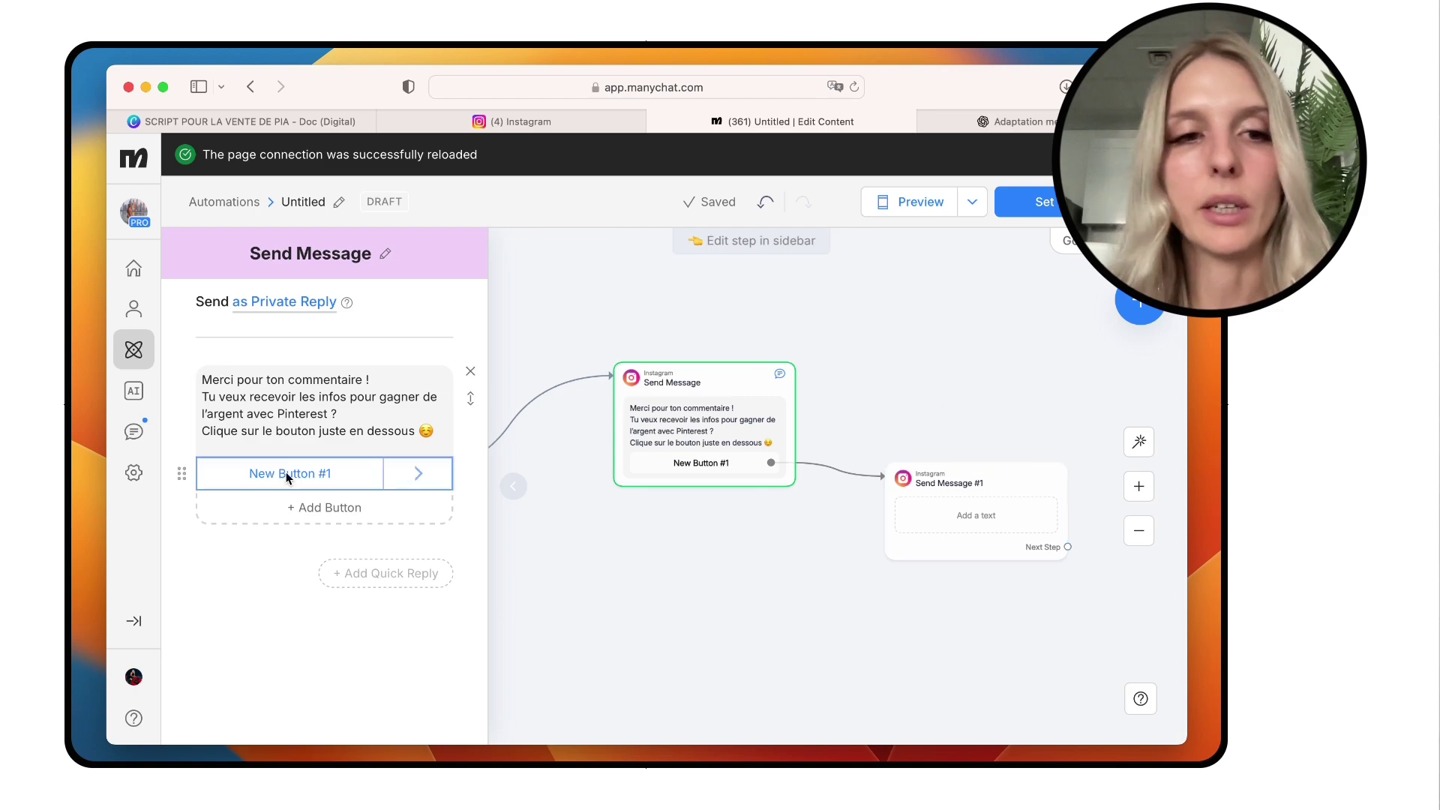
click(346, 482)
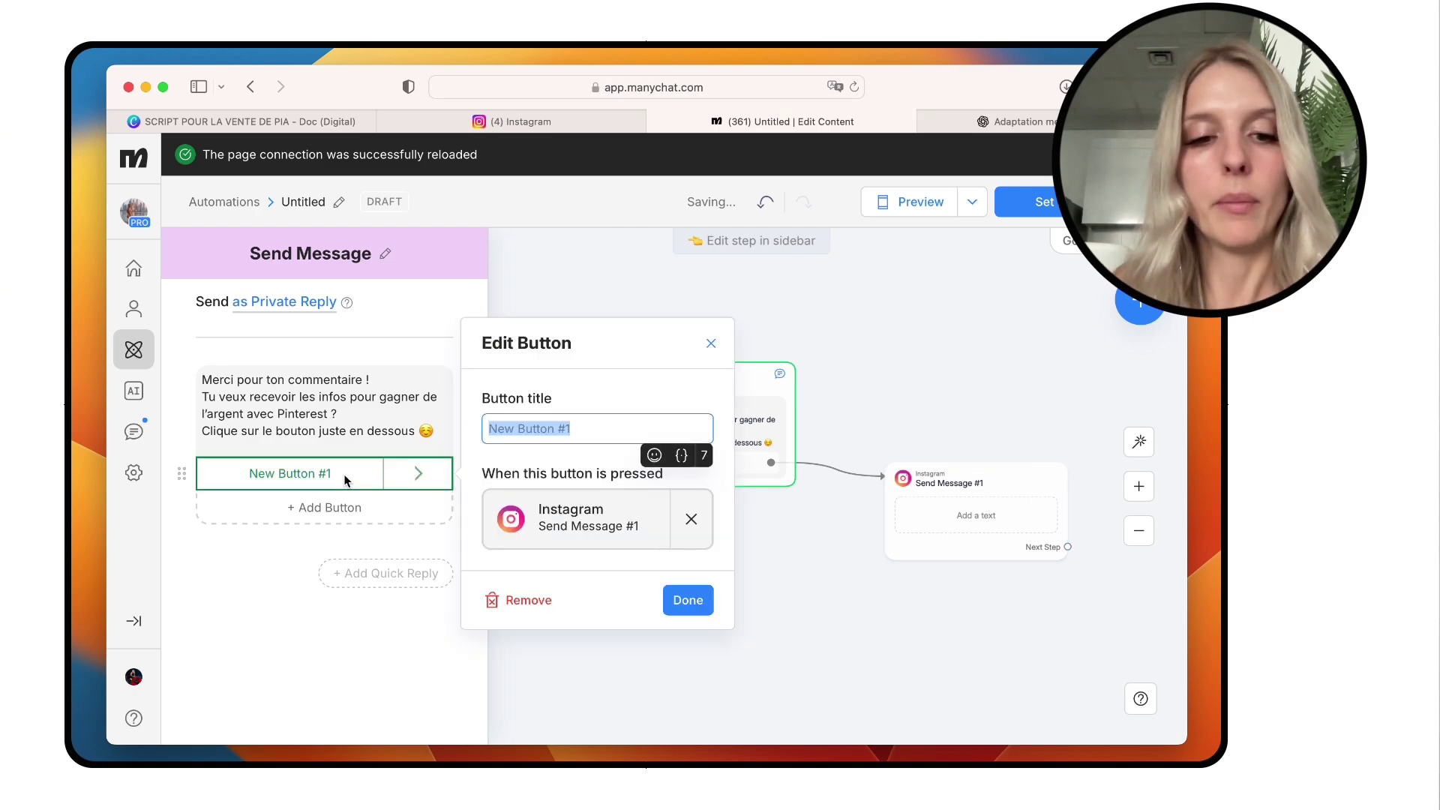
text(Info Pintere)
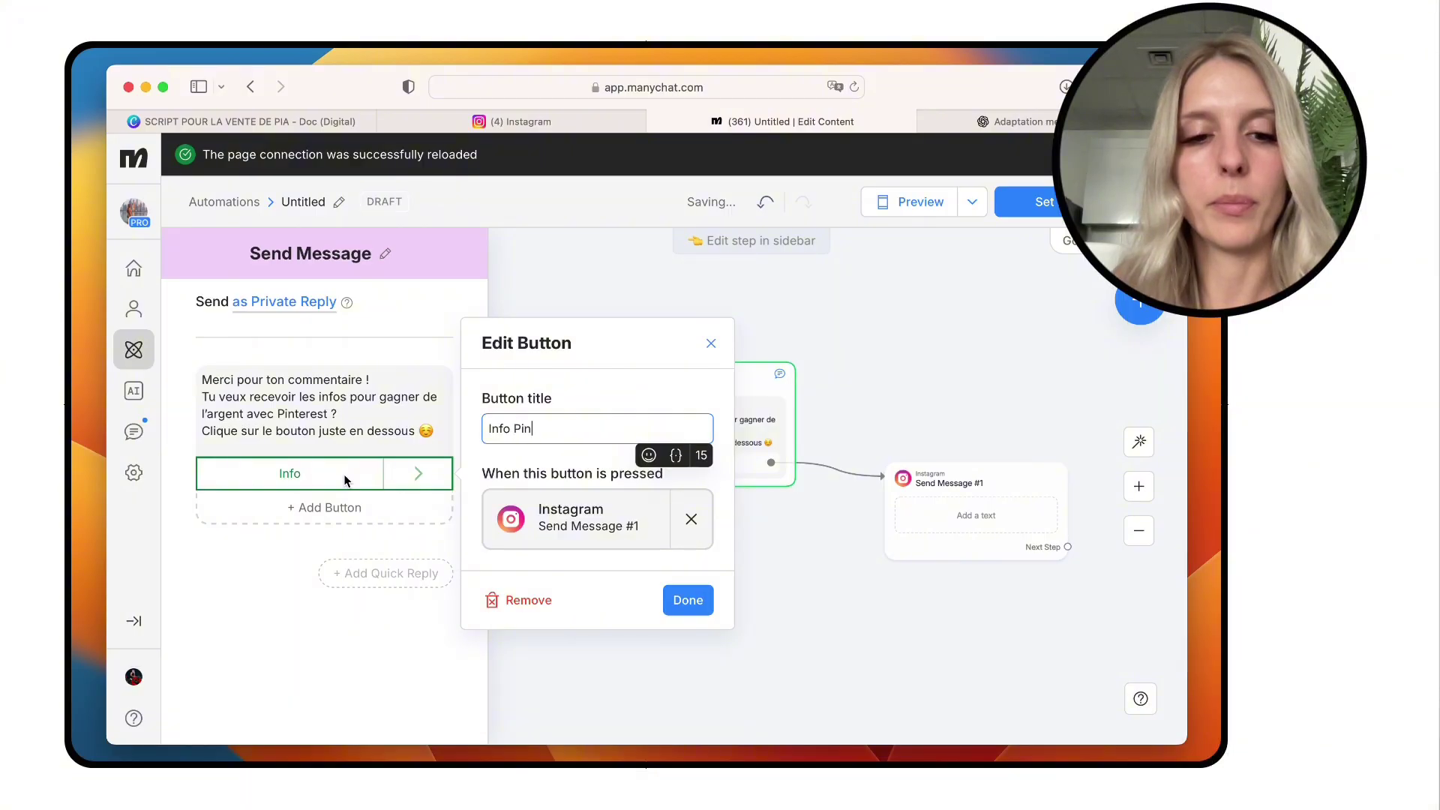
text(st)
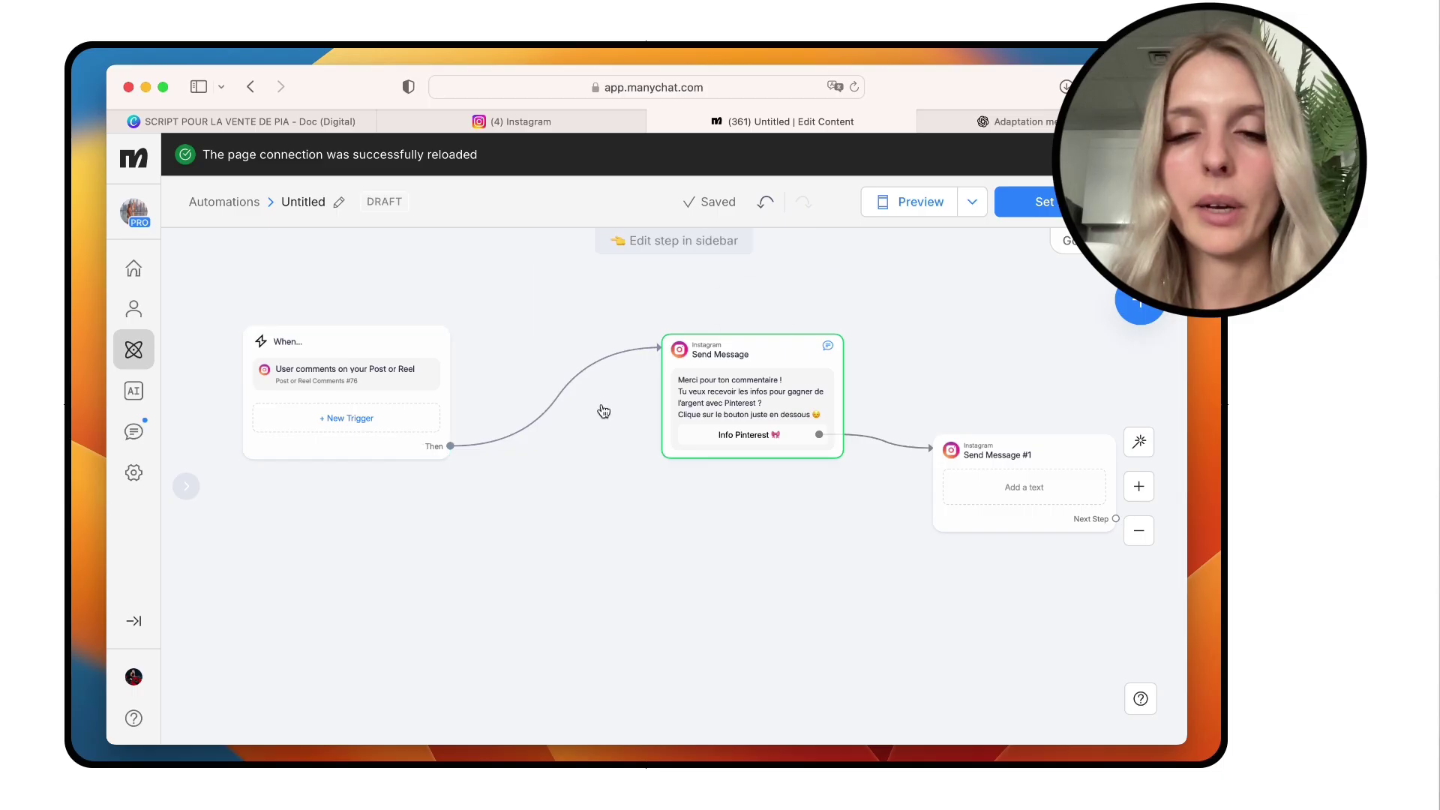
Step: Add a delay block to the Send Message #1 step and move it above the empty text block
drag(775, 521, 553, 495)
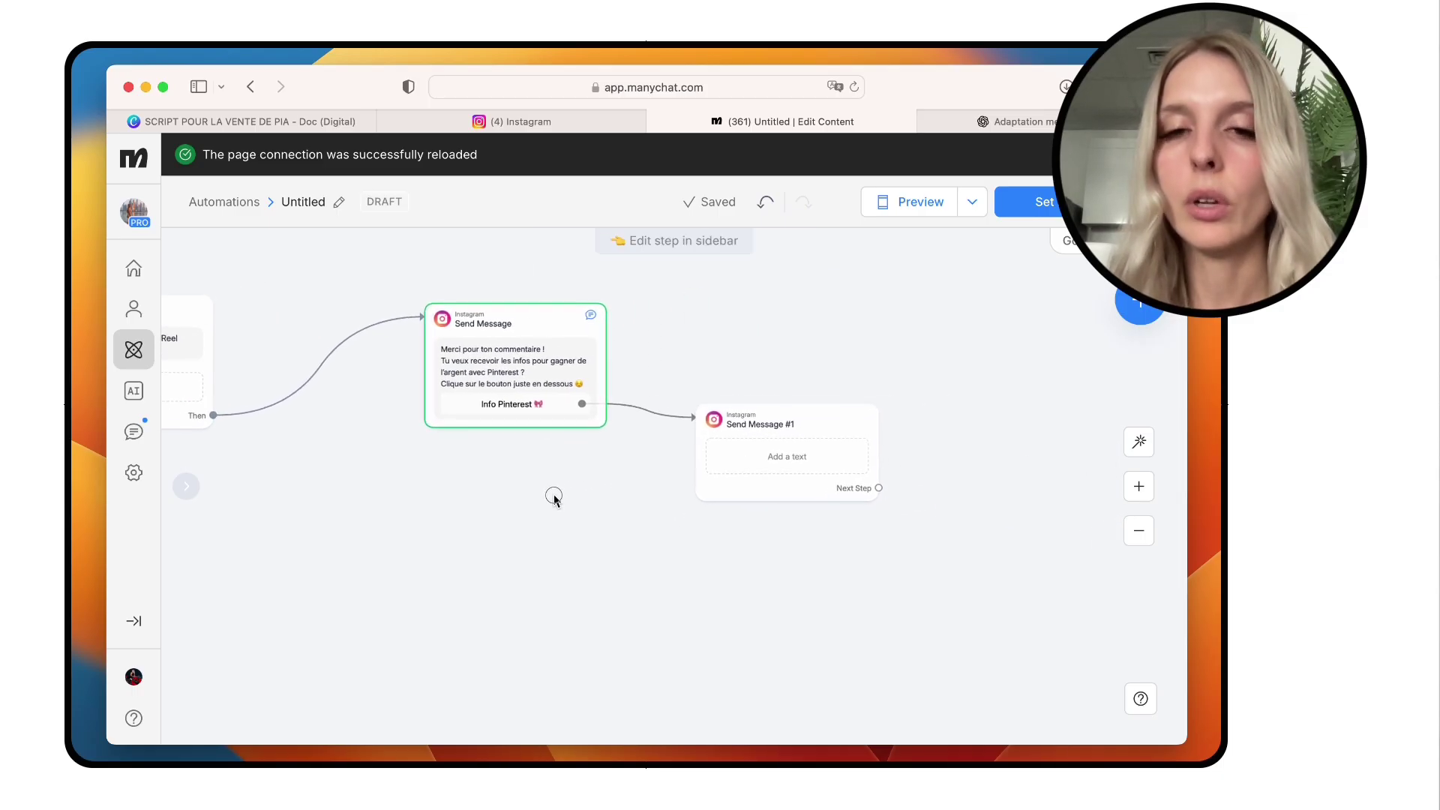
click(795, 459)
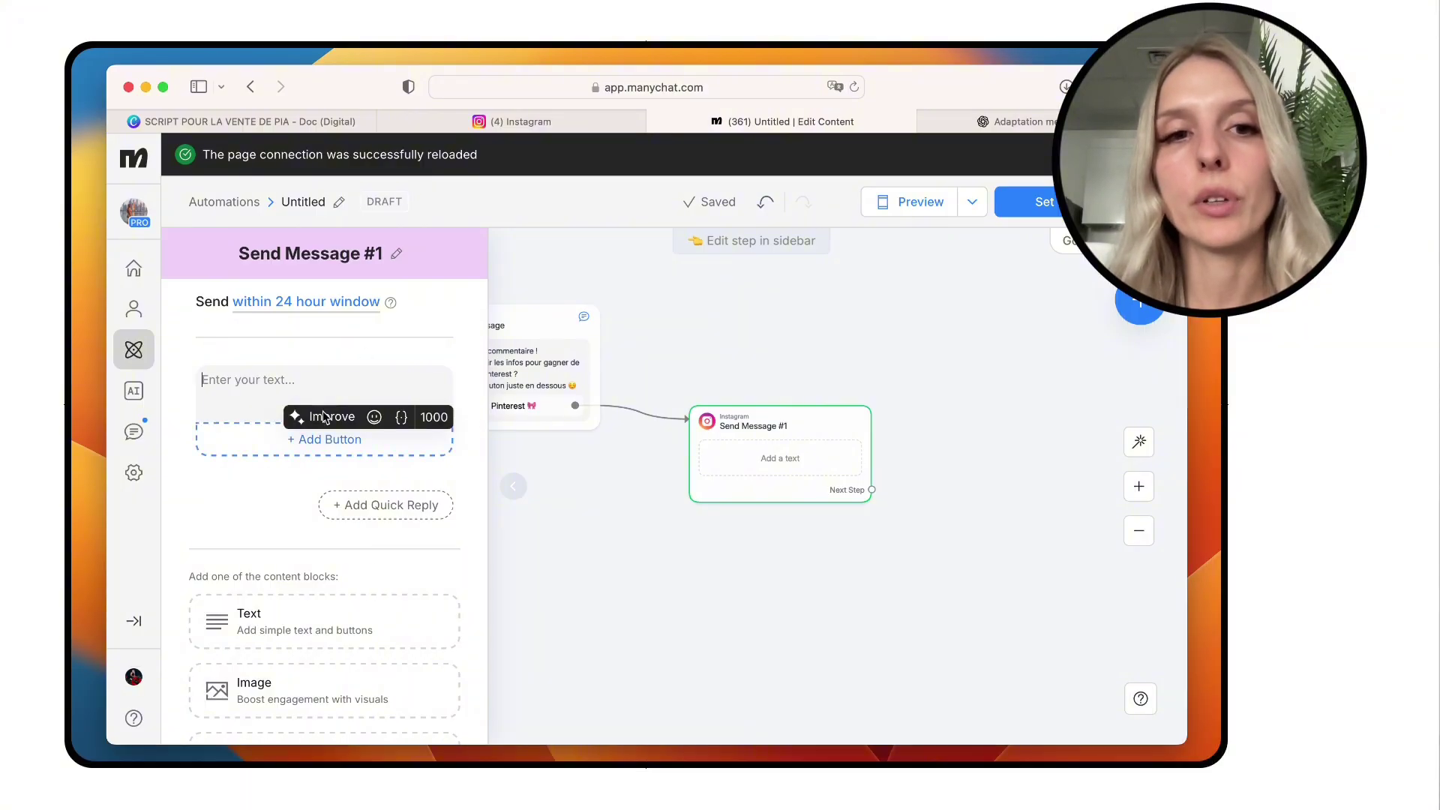
scroll(300, 545, down, 5)
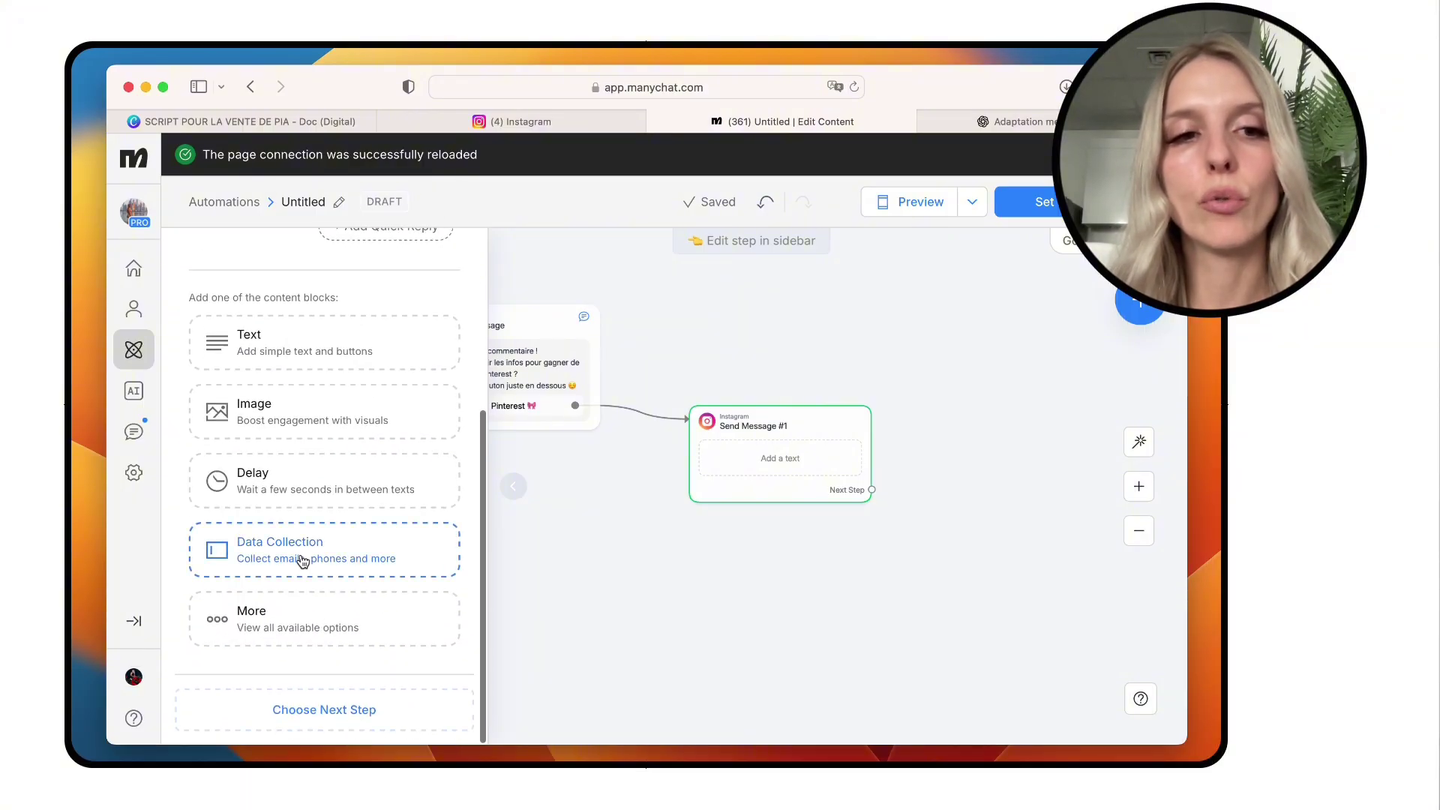
click(261, 493)
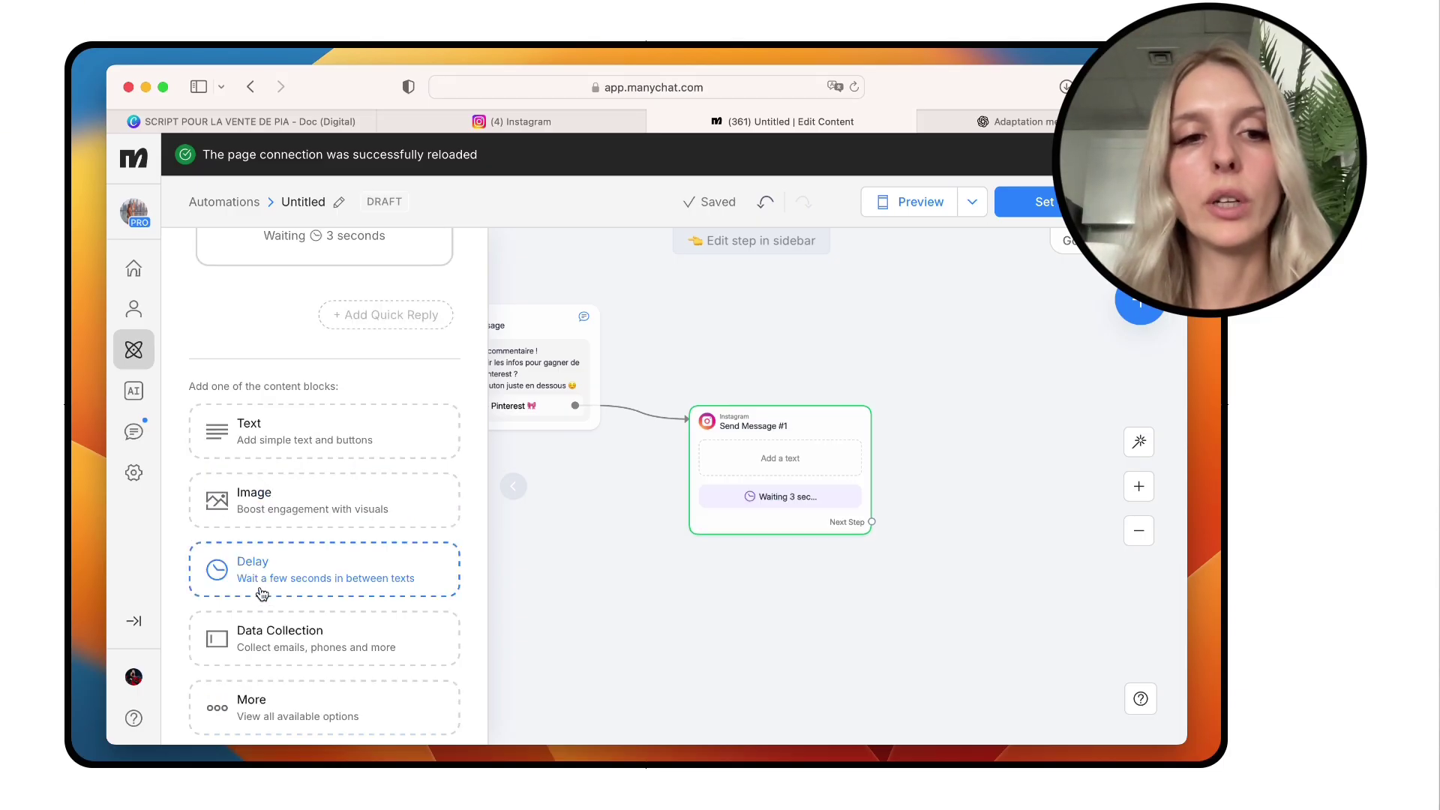
scroll(285, 575, up, 4)
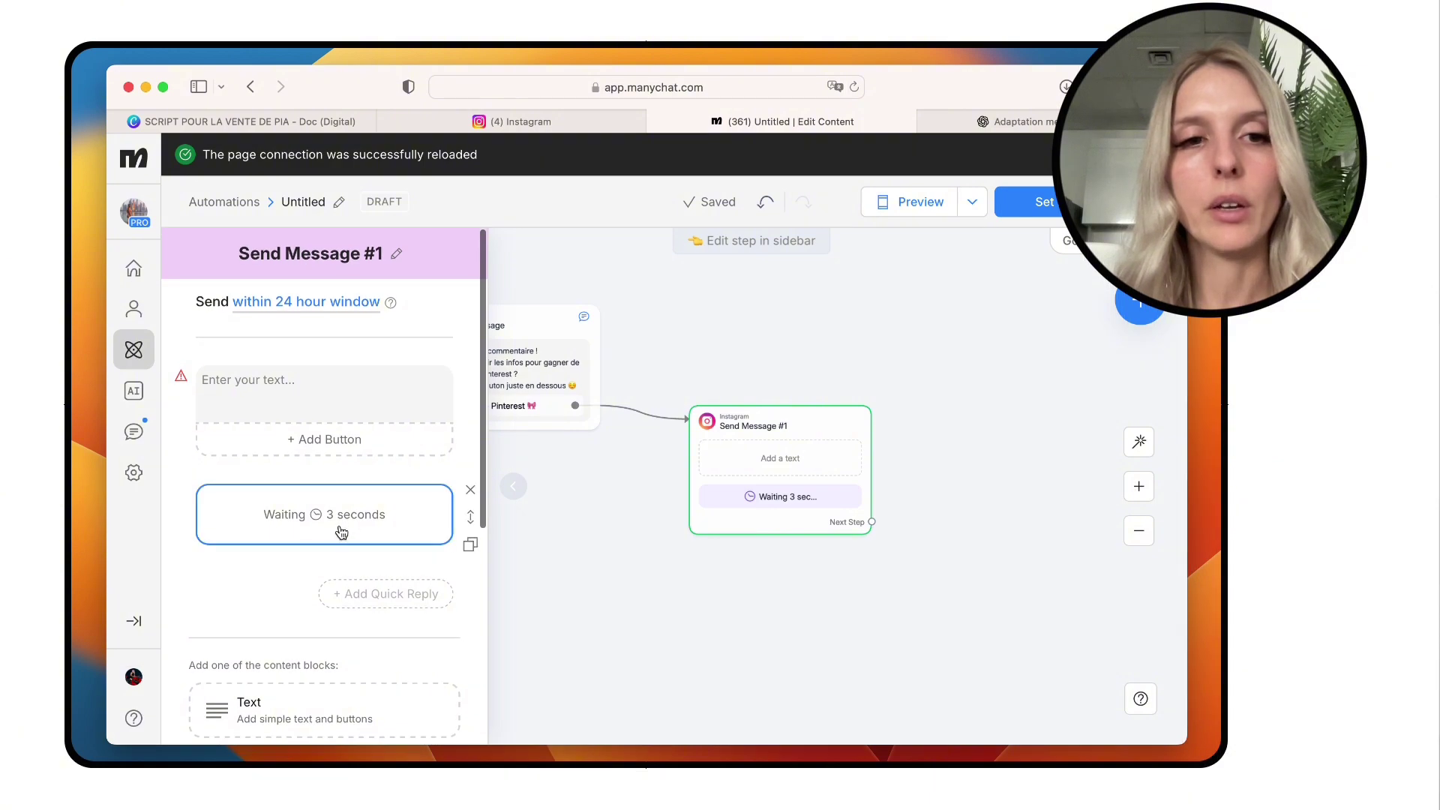
drag(332, 512, 335, 398)
click(402, 537)
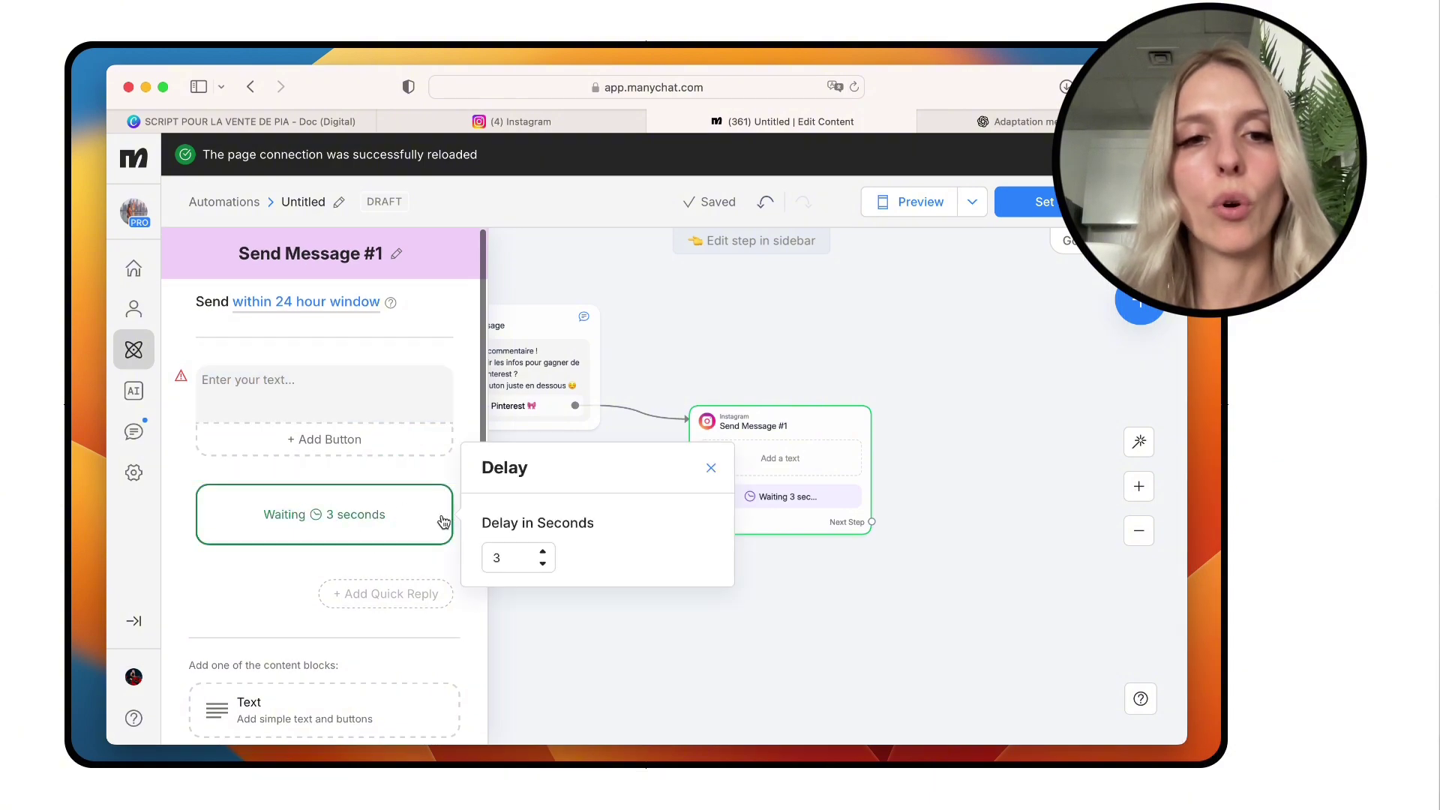
click(423, 555)
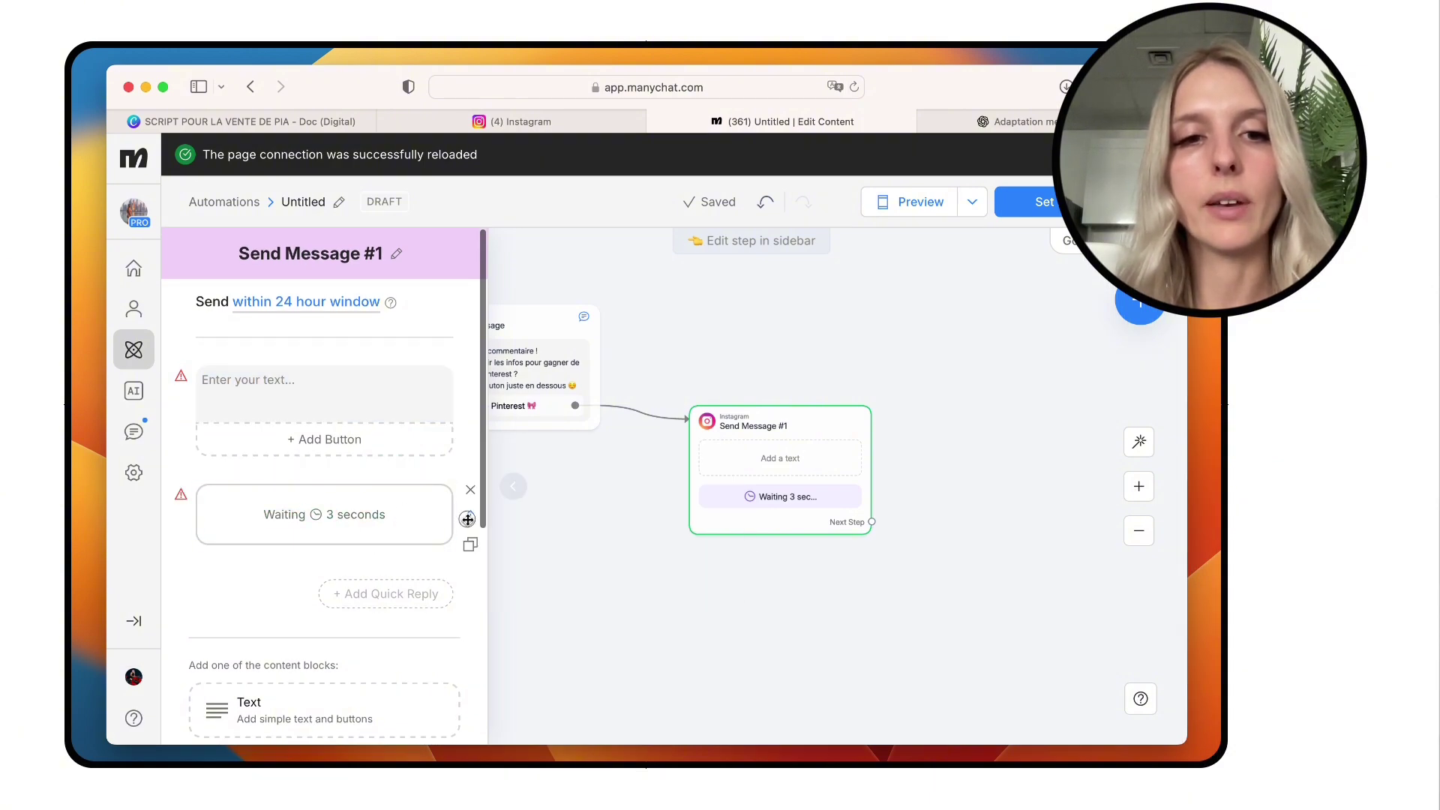
drag(470, 517, 468, 363)
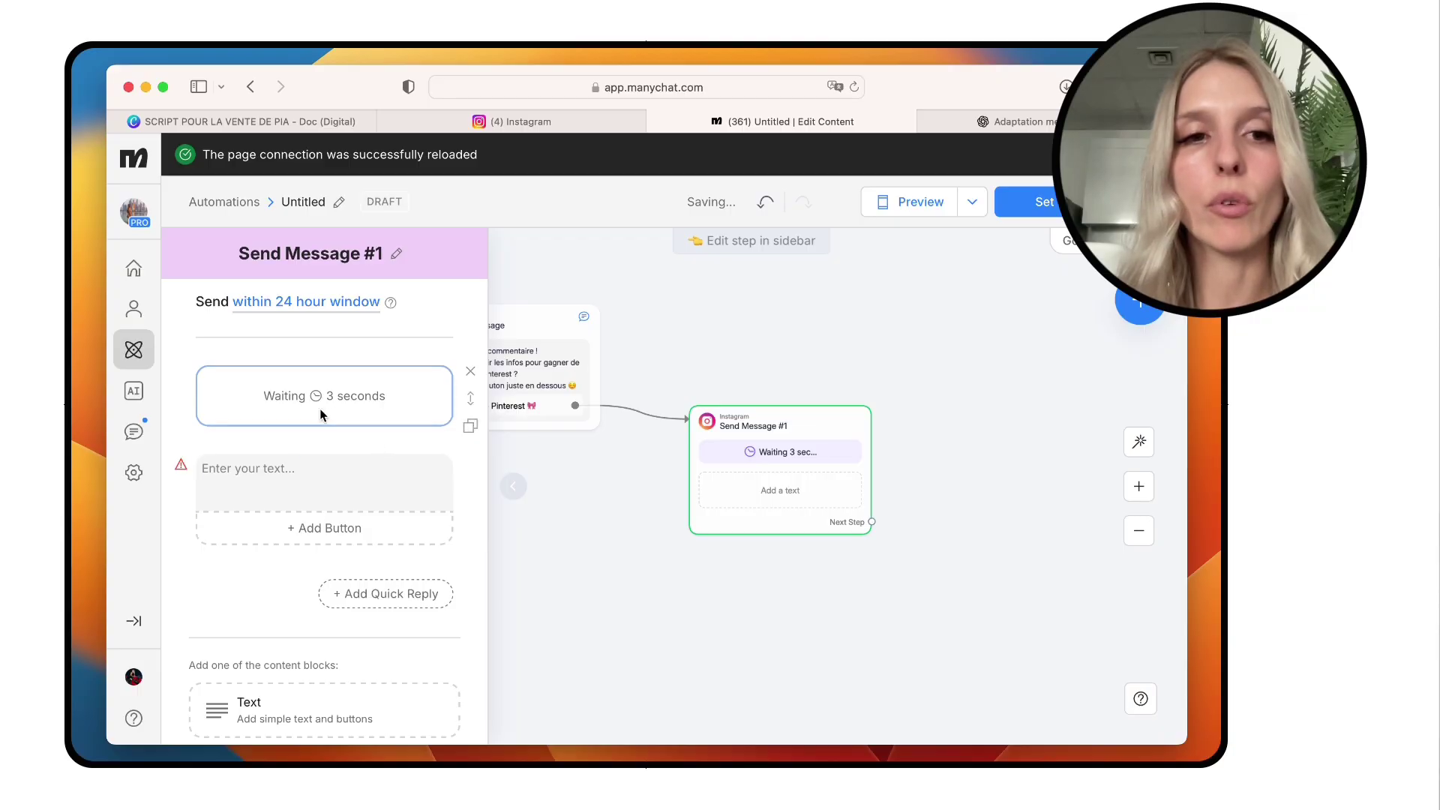
Step: Set the delay at the start of Send Message #1 to 5 seconds
click(371, 399)
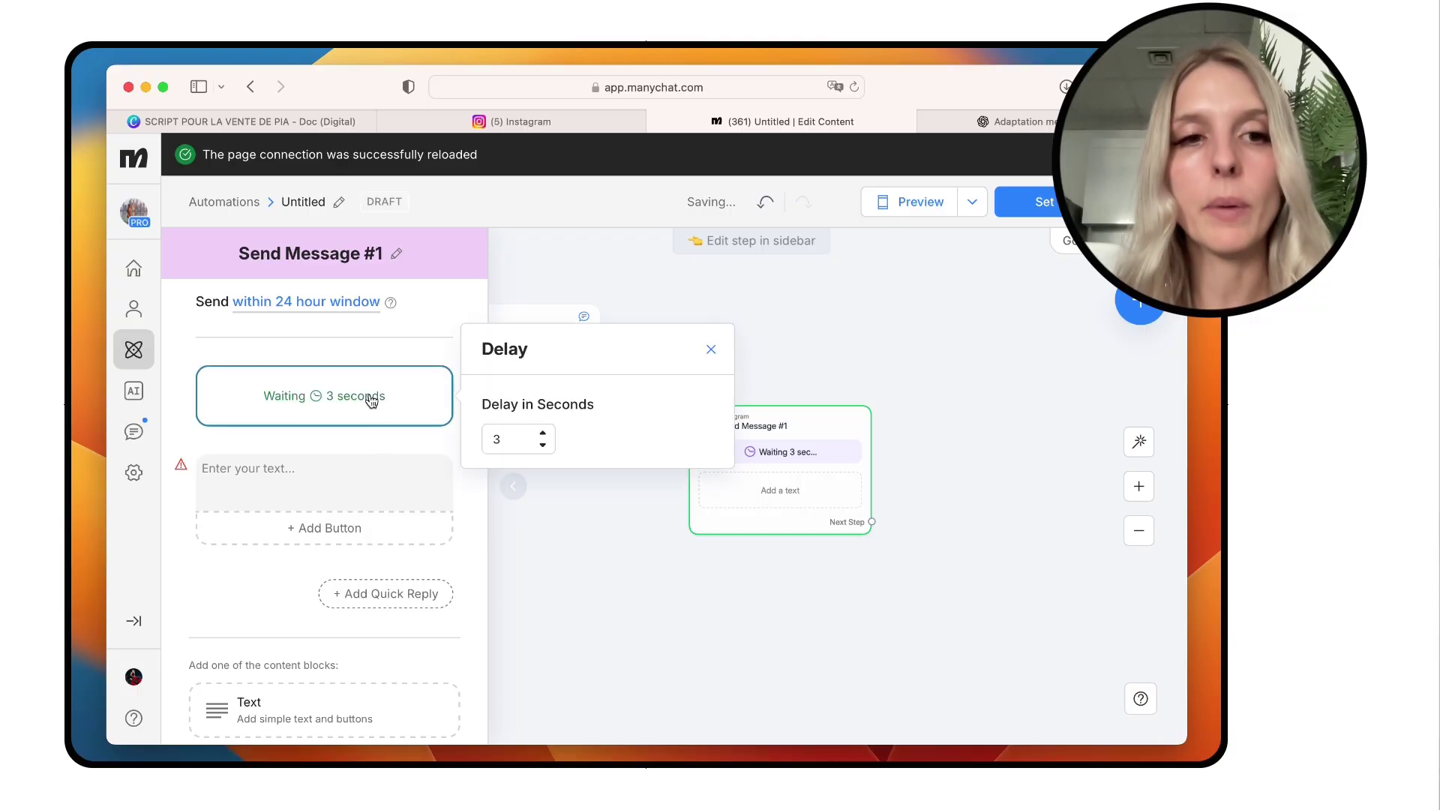
click(543, 433)
click(543, 434)
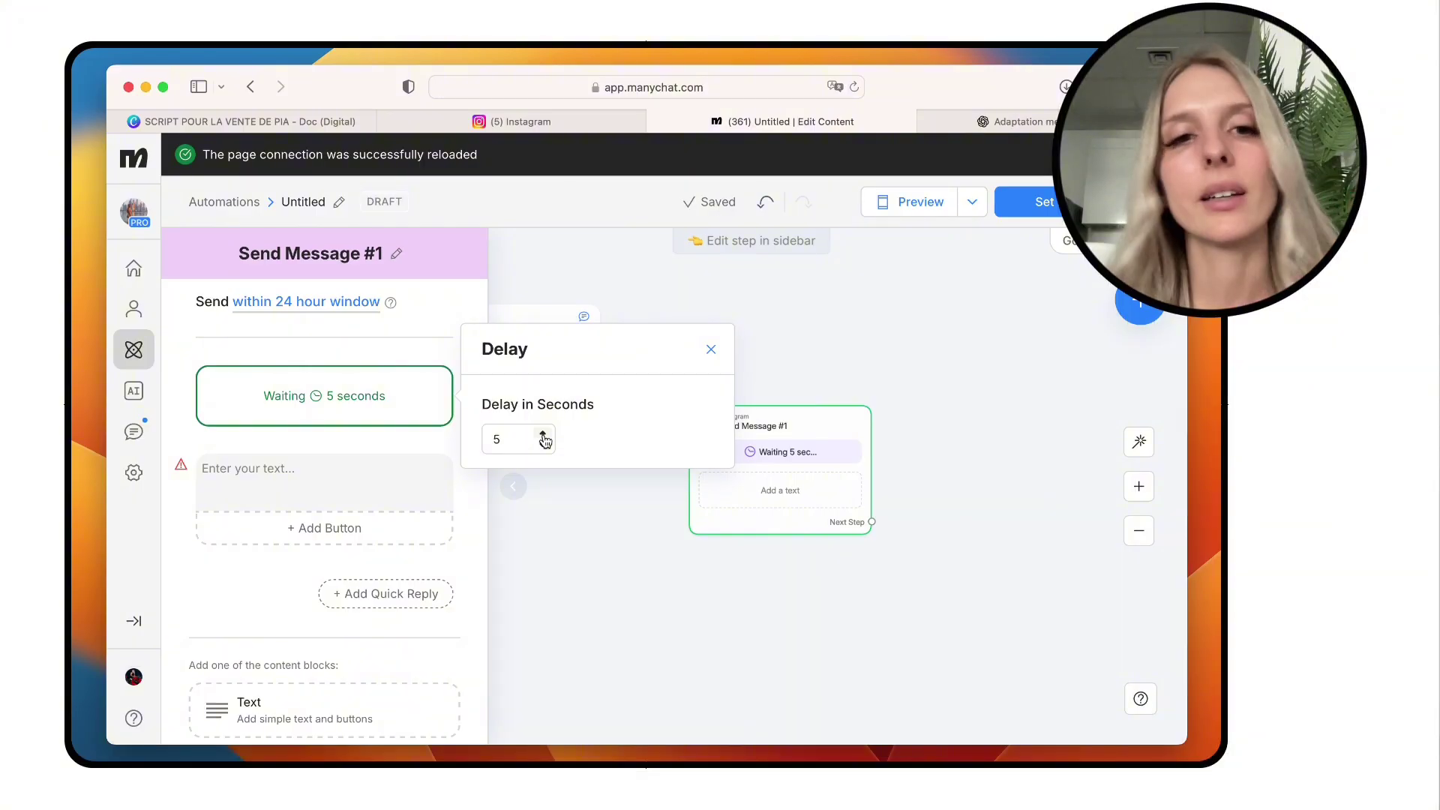
click(276, 559)
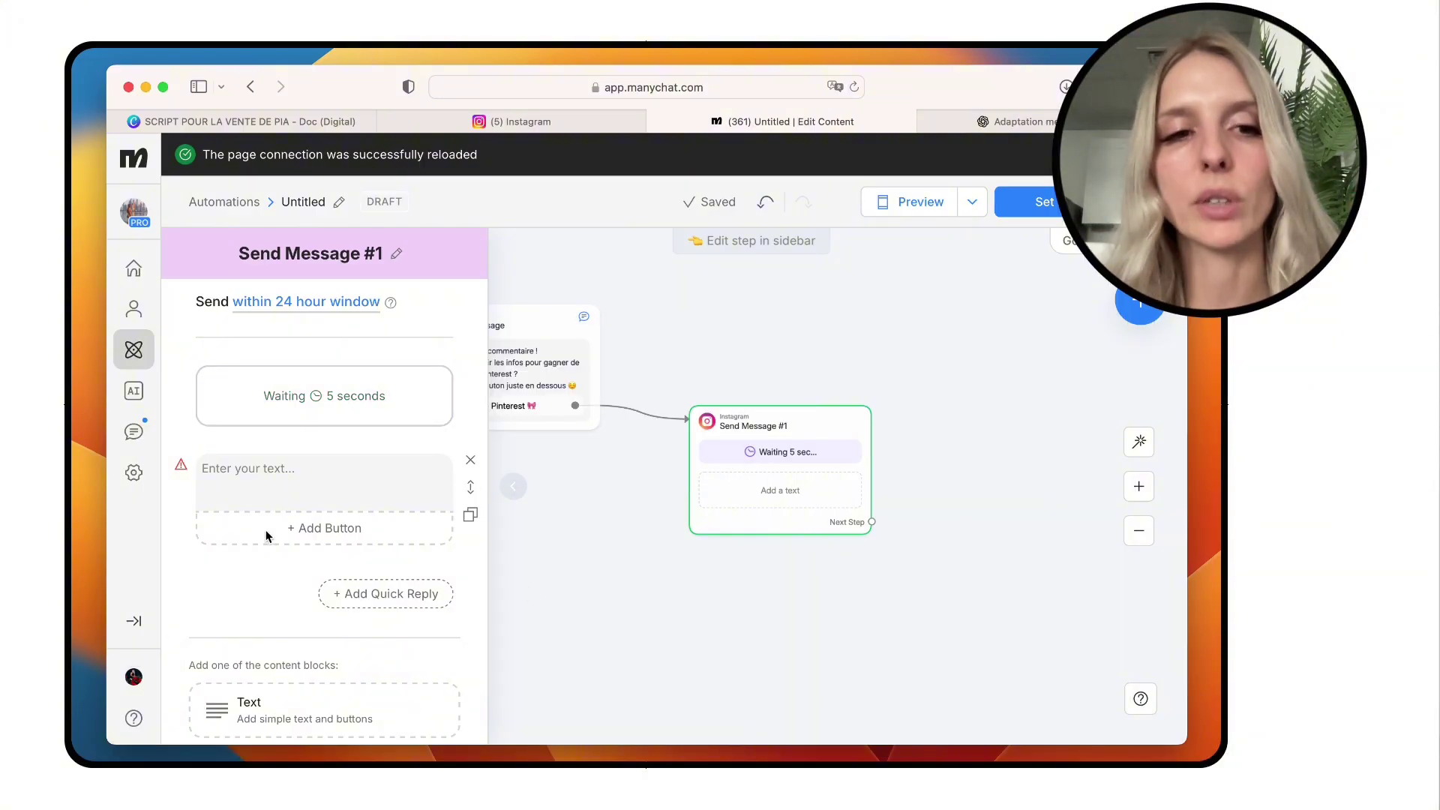
Step: Add a 3-second delay and a second text block below the empty text block in Send Message #1
click(357, 489)
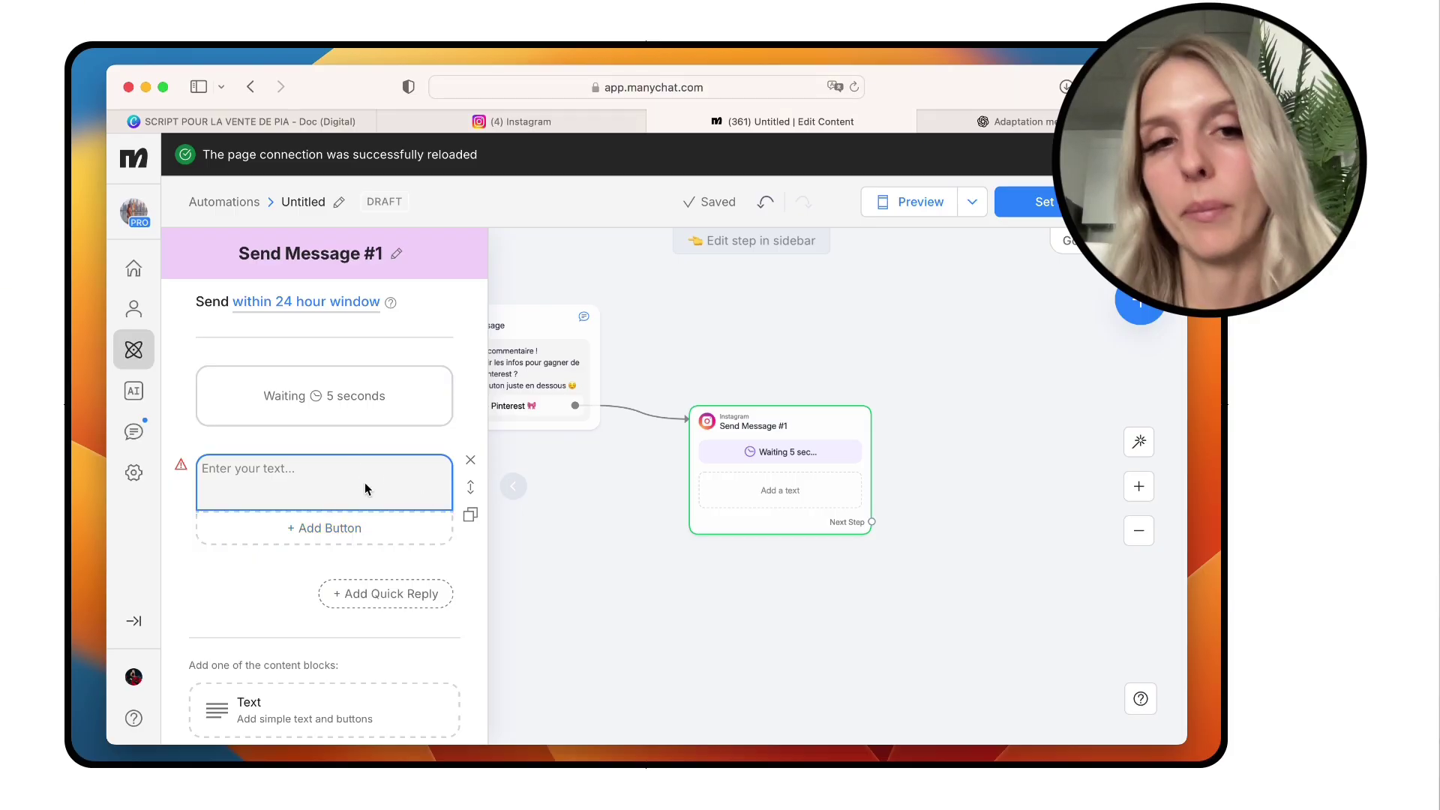
click(250, 467)
scroll(247, 600, down, 3)
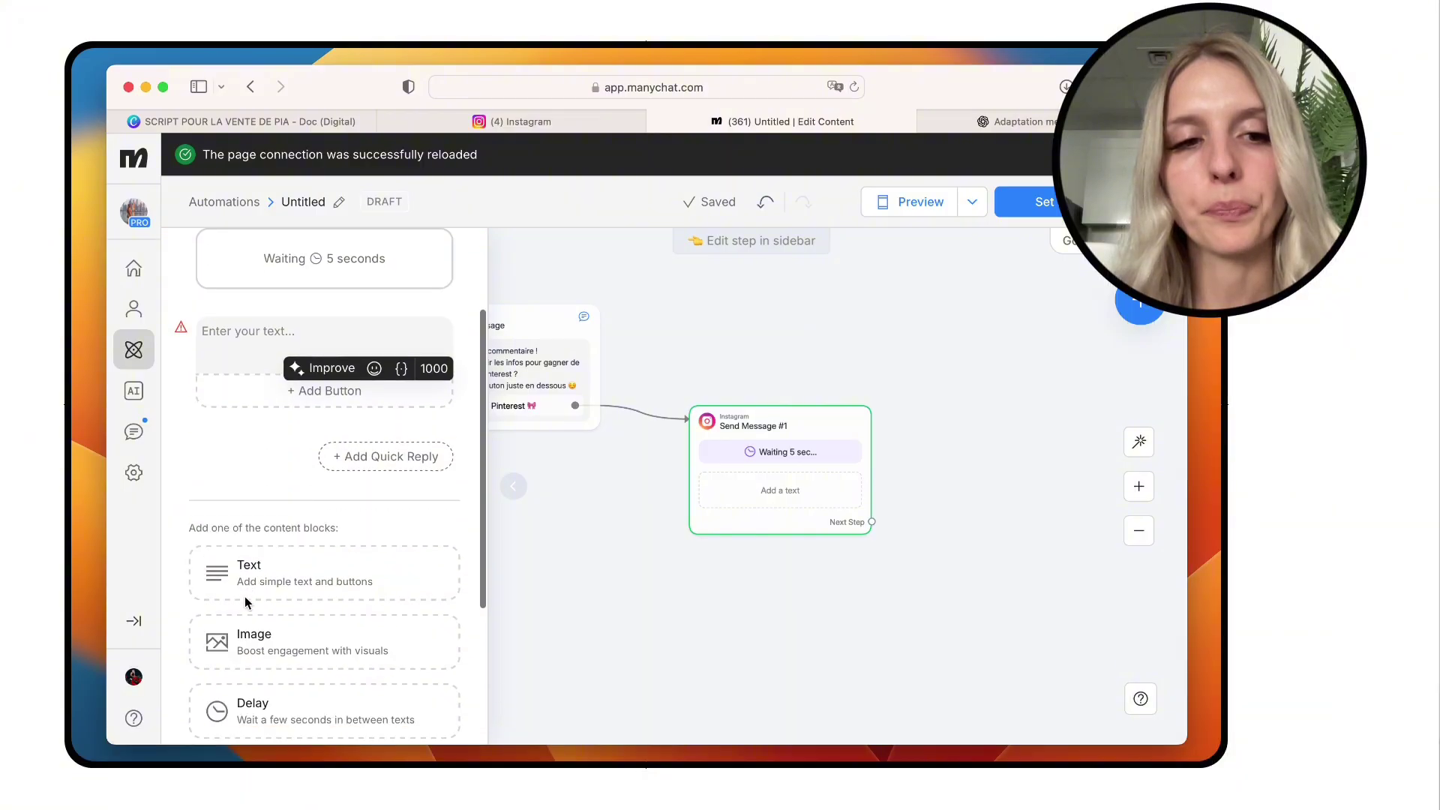
scroll(247, 600, down, 2)
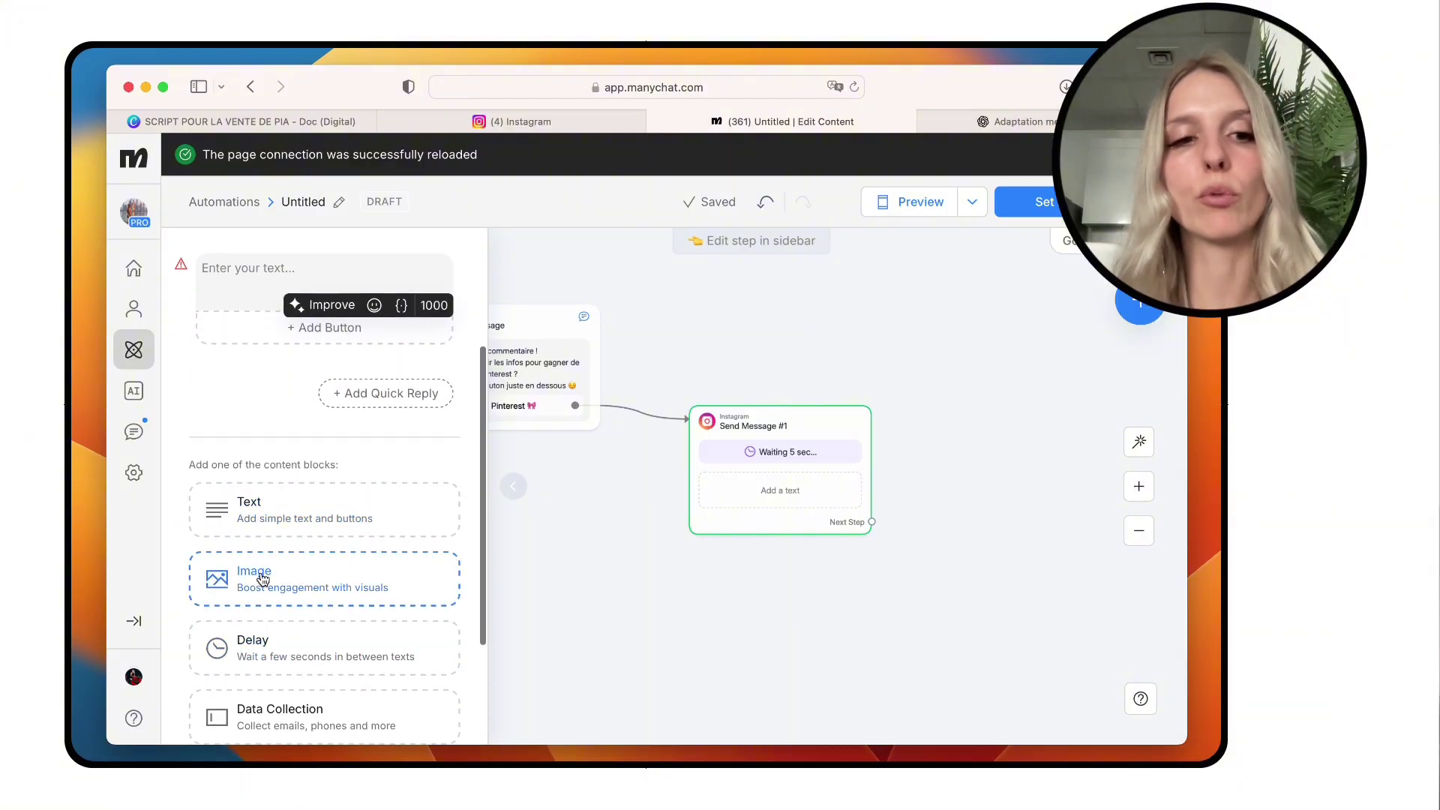
click(263, 651)
scroll(332, 436, up, 5)
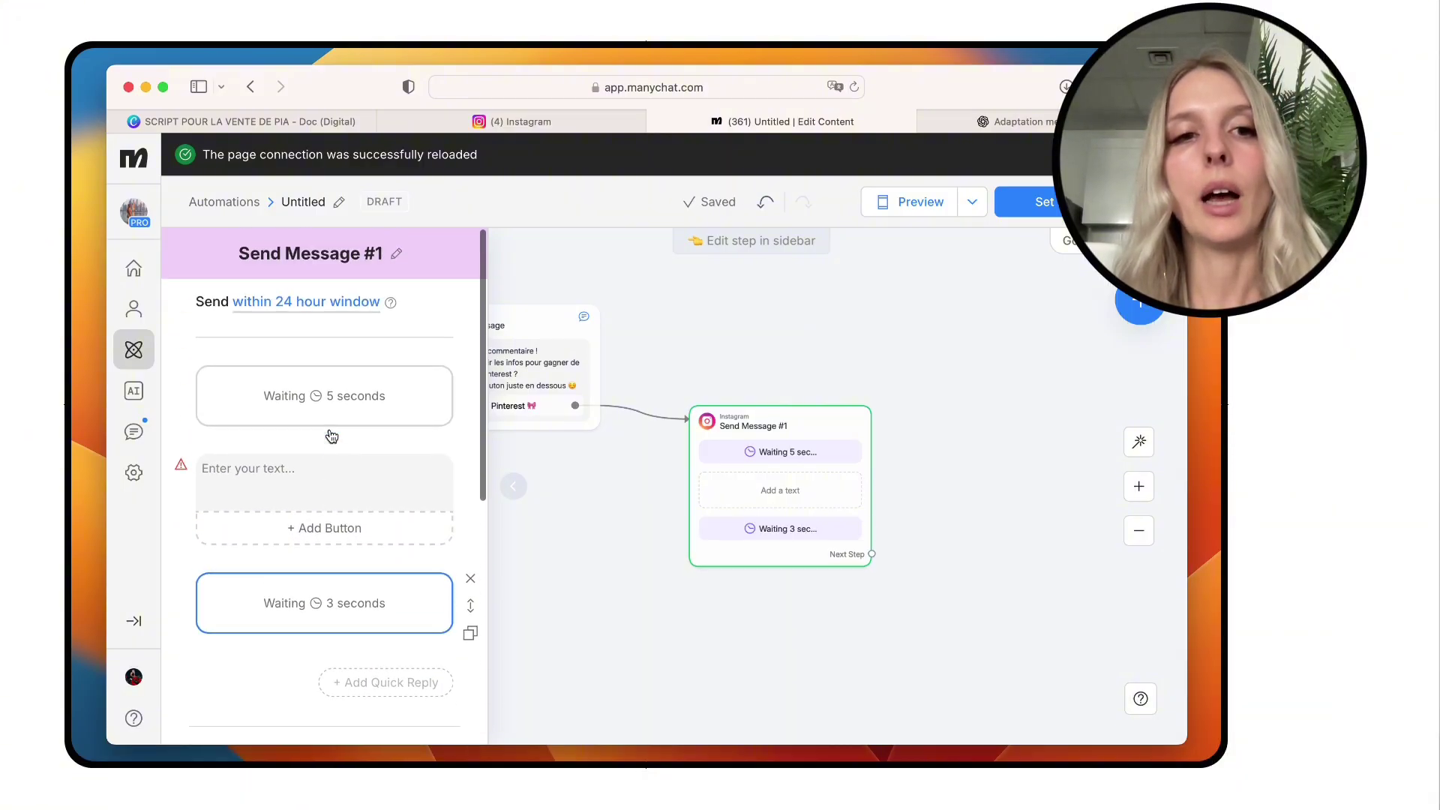
scroll(315, 601, down, 8)
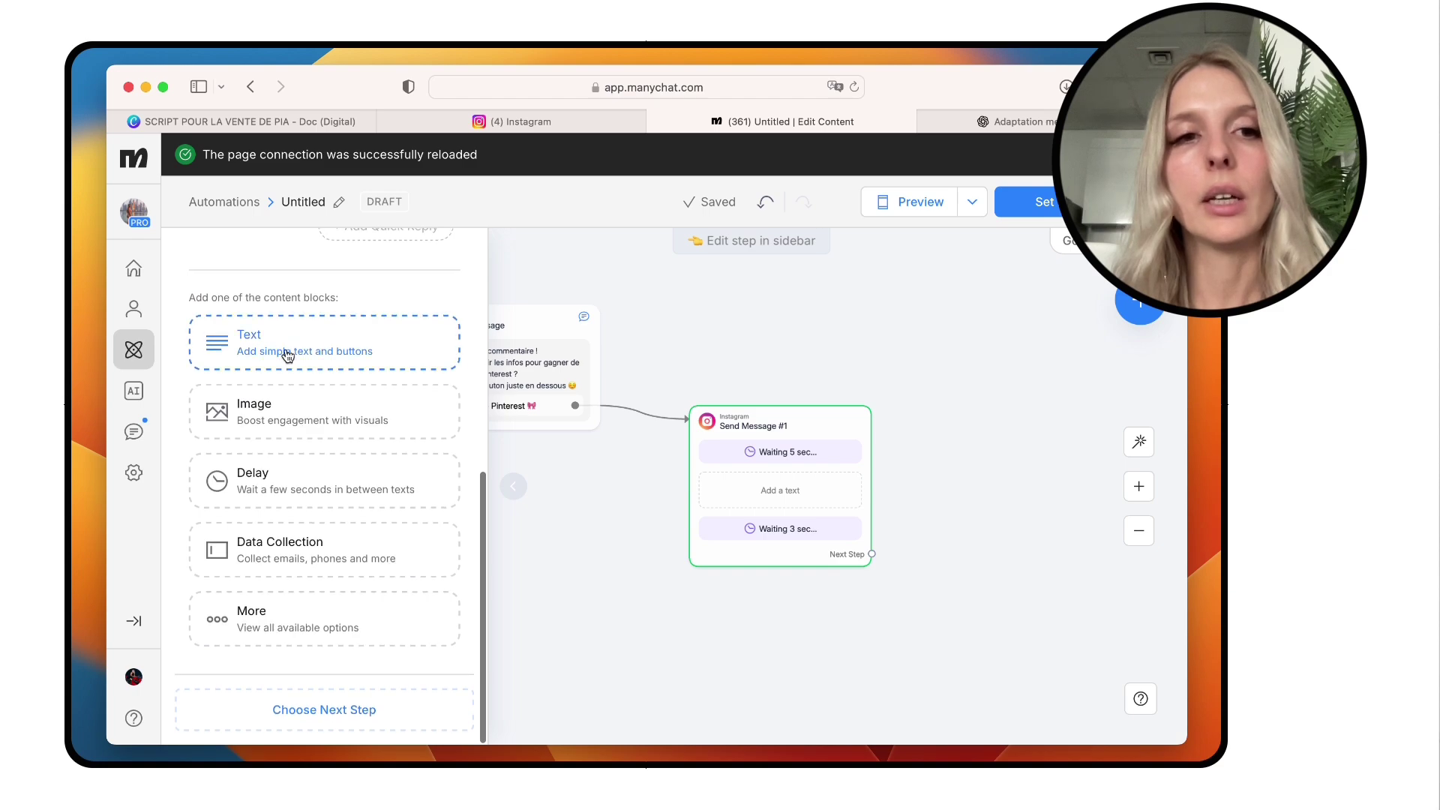
click(287, 355)
scroll(343, 551, down, 8)
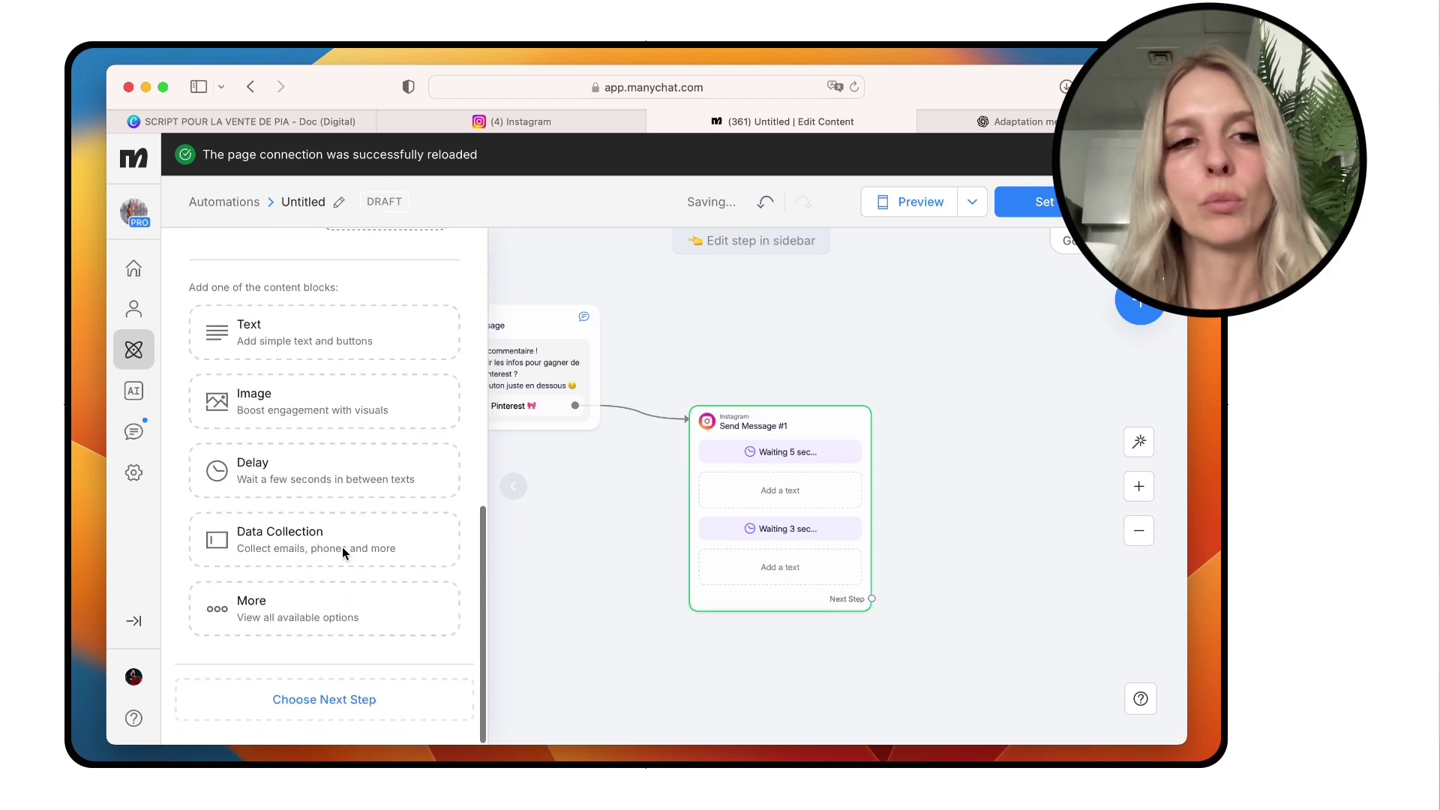
Step: Add another 3-second delay followed by an image block at the end of Send Message #1
click(316, 494)
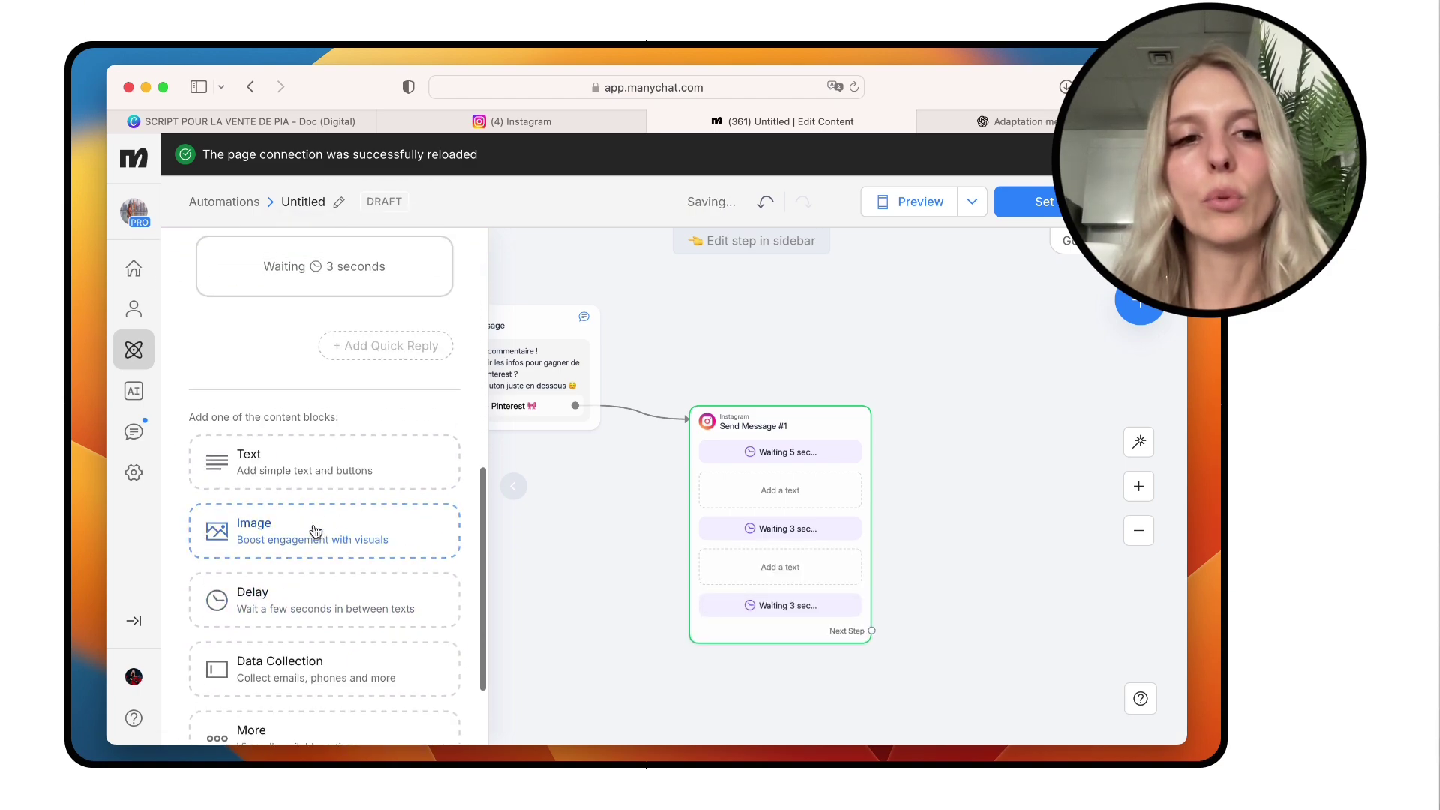
click(315, 531)
scroll(310, 537, down, 5)
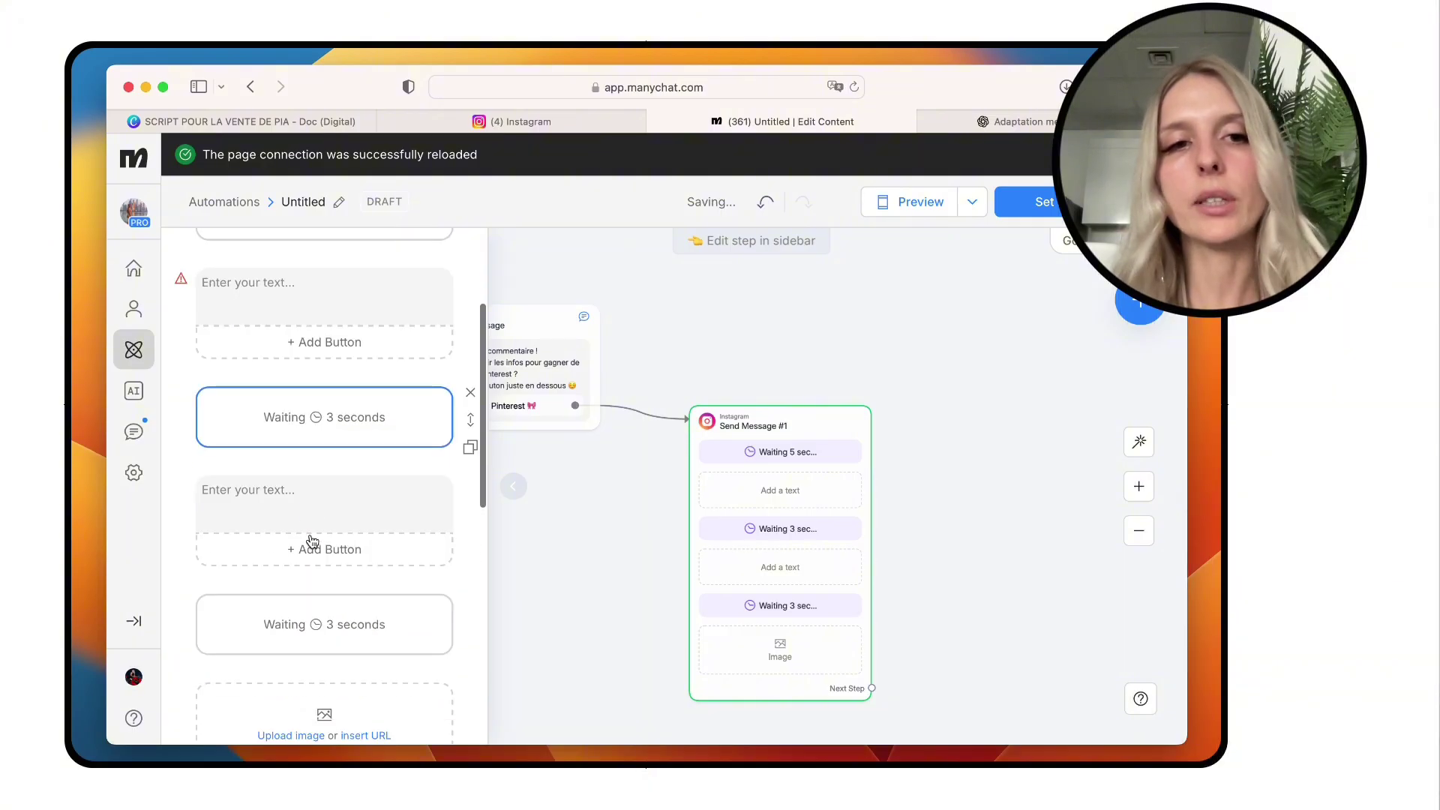
scroll(311, 542, down, 4)
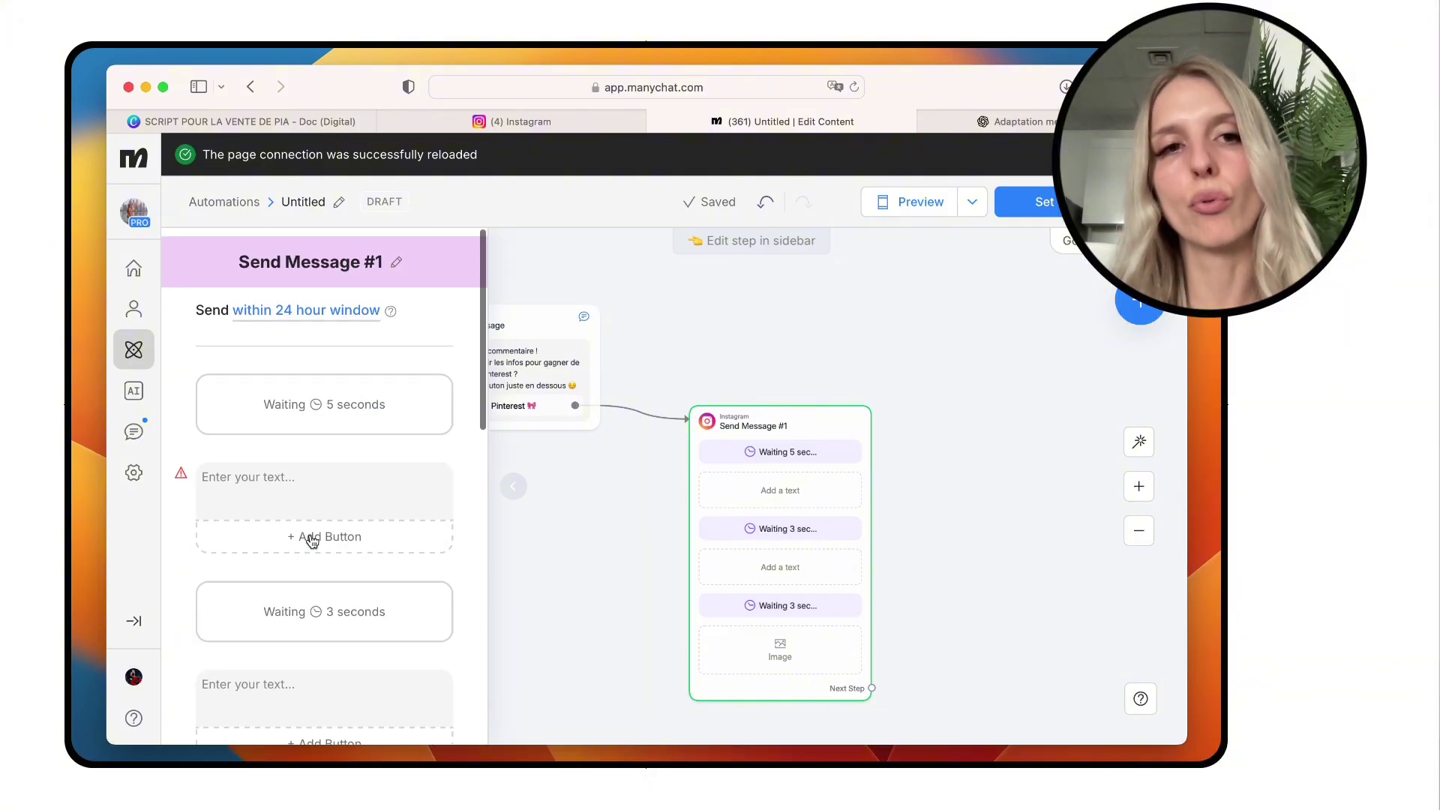
scroll(313, 542, down, 1)
mouse_move(259, 477)
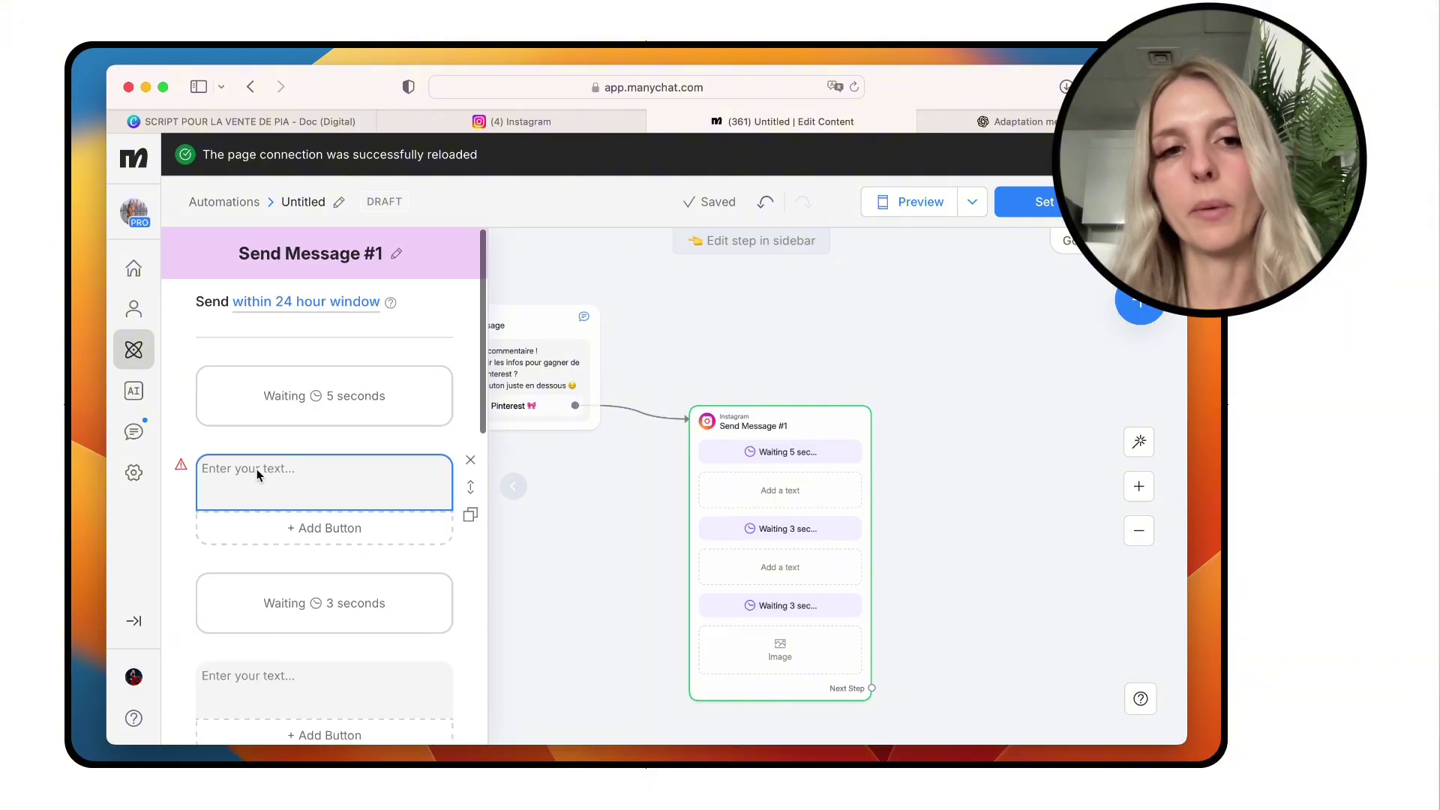
Step: Delete both empty text blocks, the two 3-second delays and the image block from Send Message #1, keeping the 5-second delay
click(471, 464)
click(469, 463)
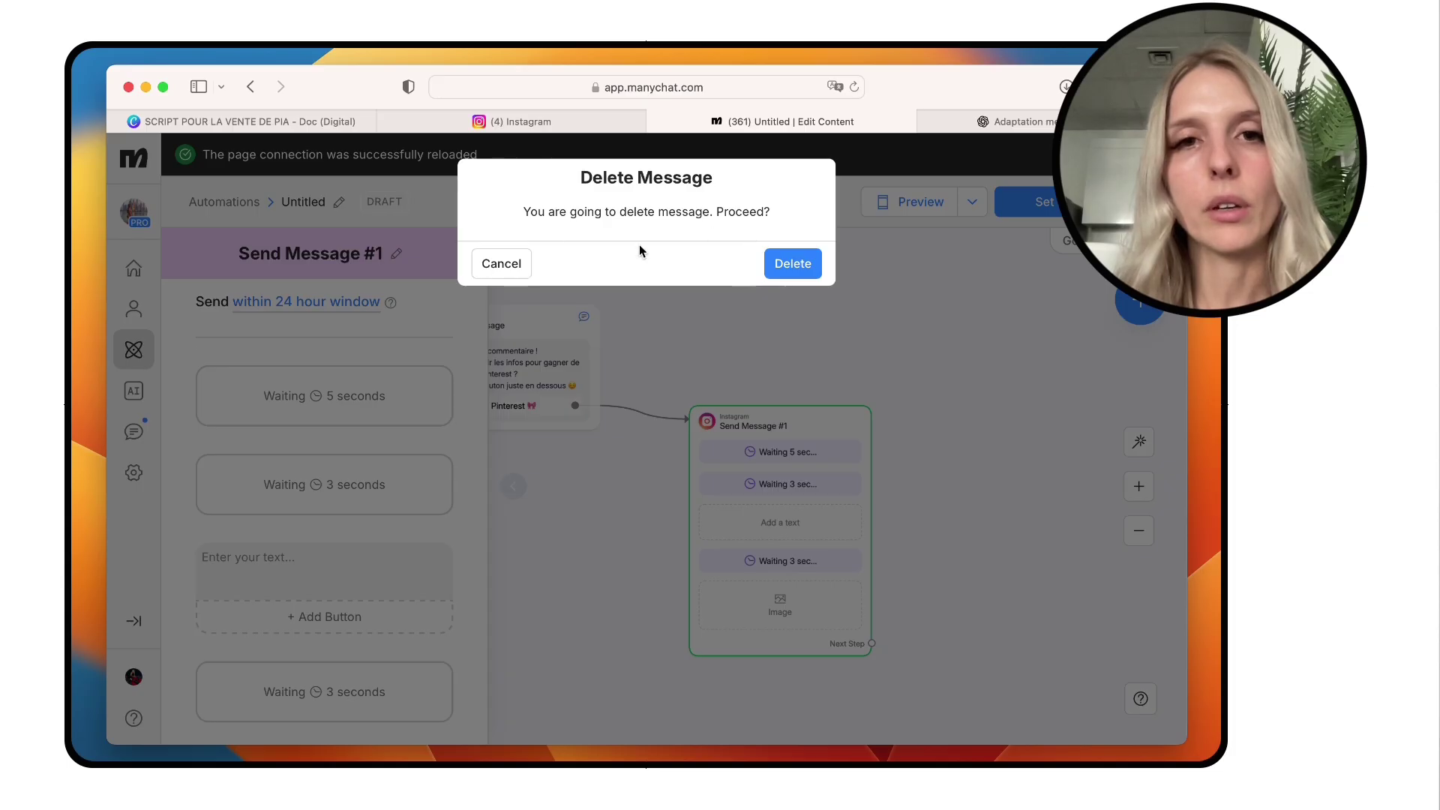
click(783, 264)
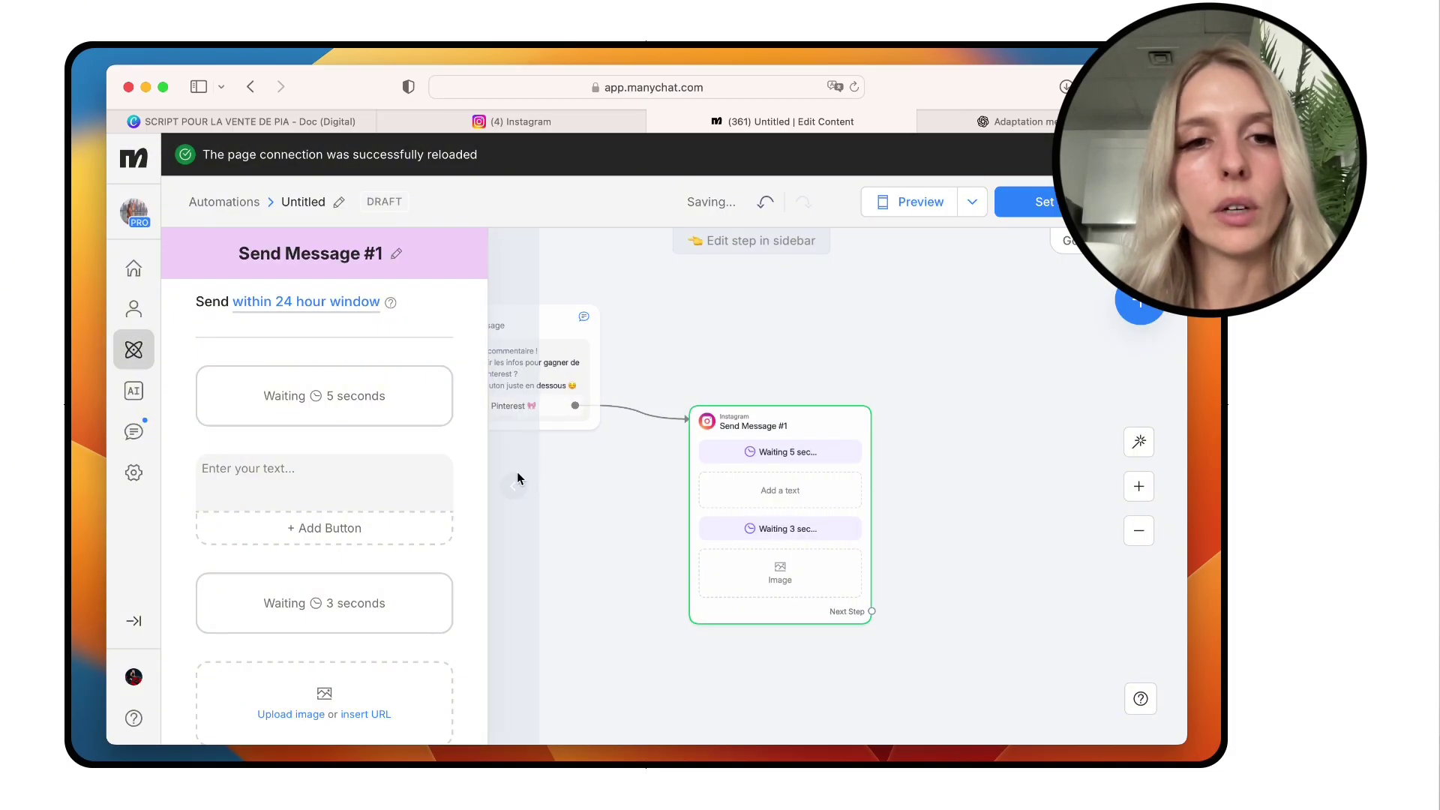
click(471, 462)
click(471, 463)
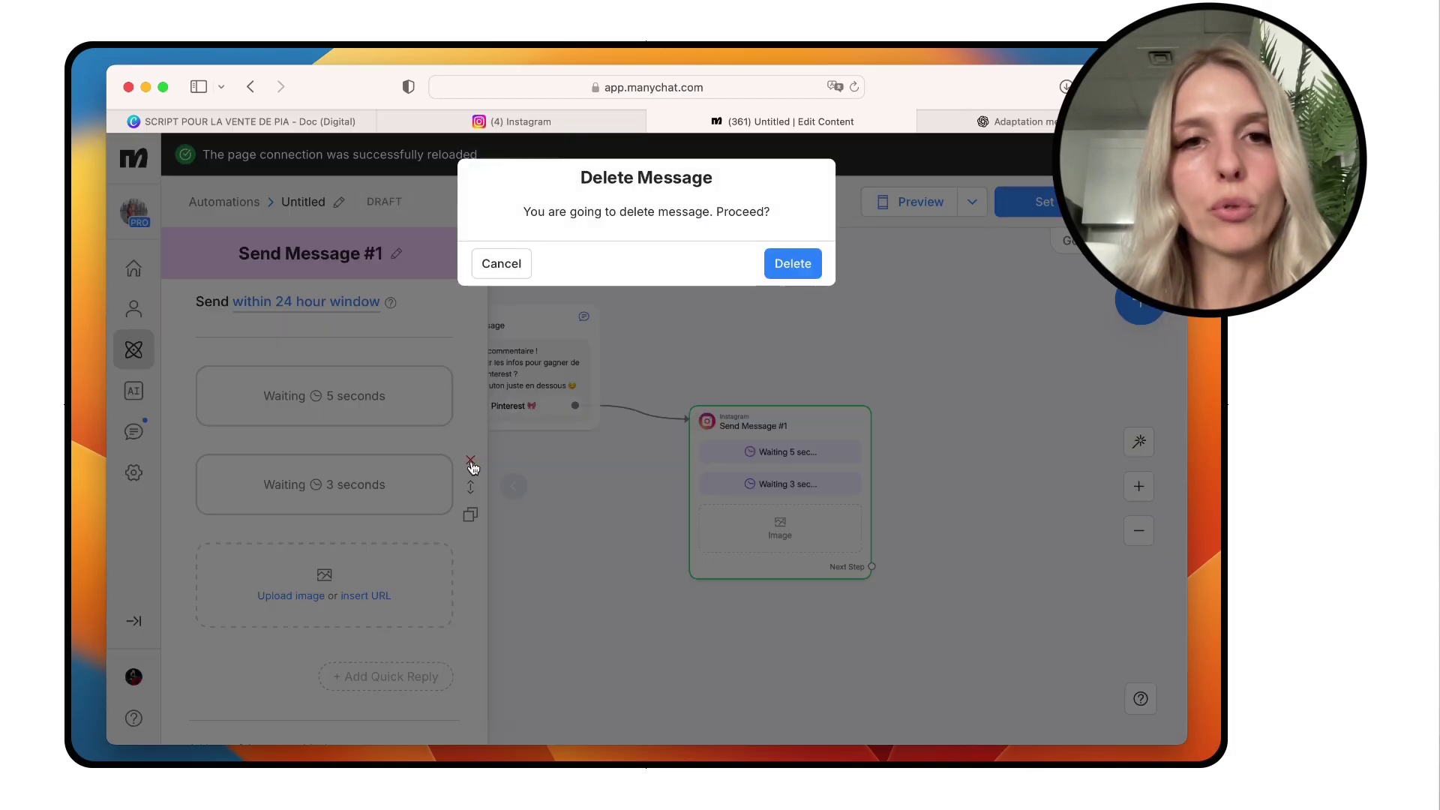
click(787, 261)
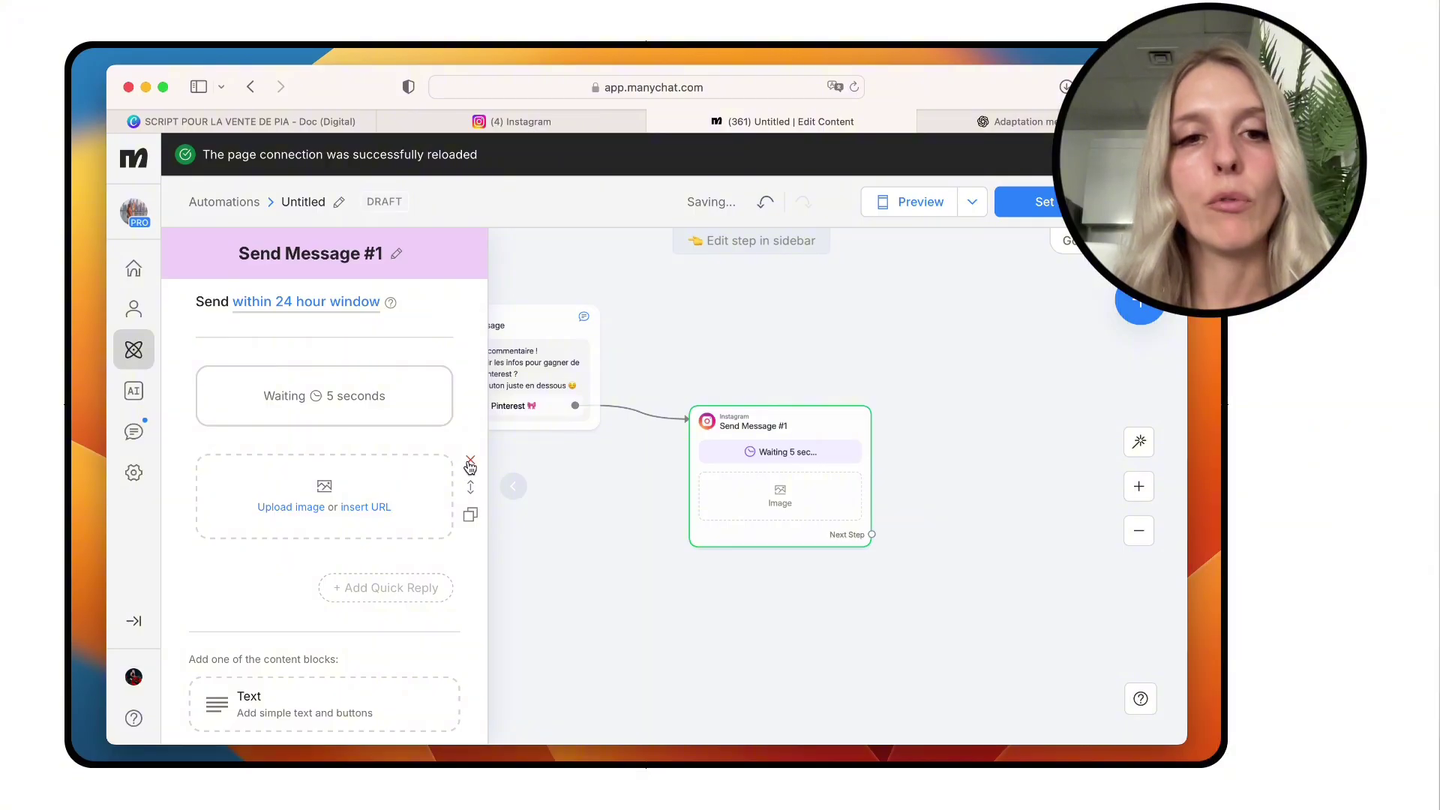
click(470, 460)
Step: Add an audio block below the 5-second delay in Send Message #1
scroll(350, 555, down, 4)
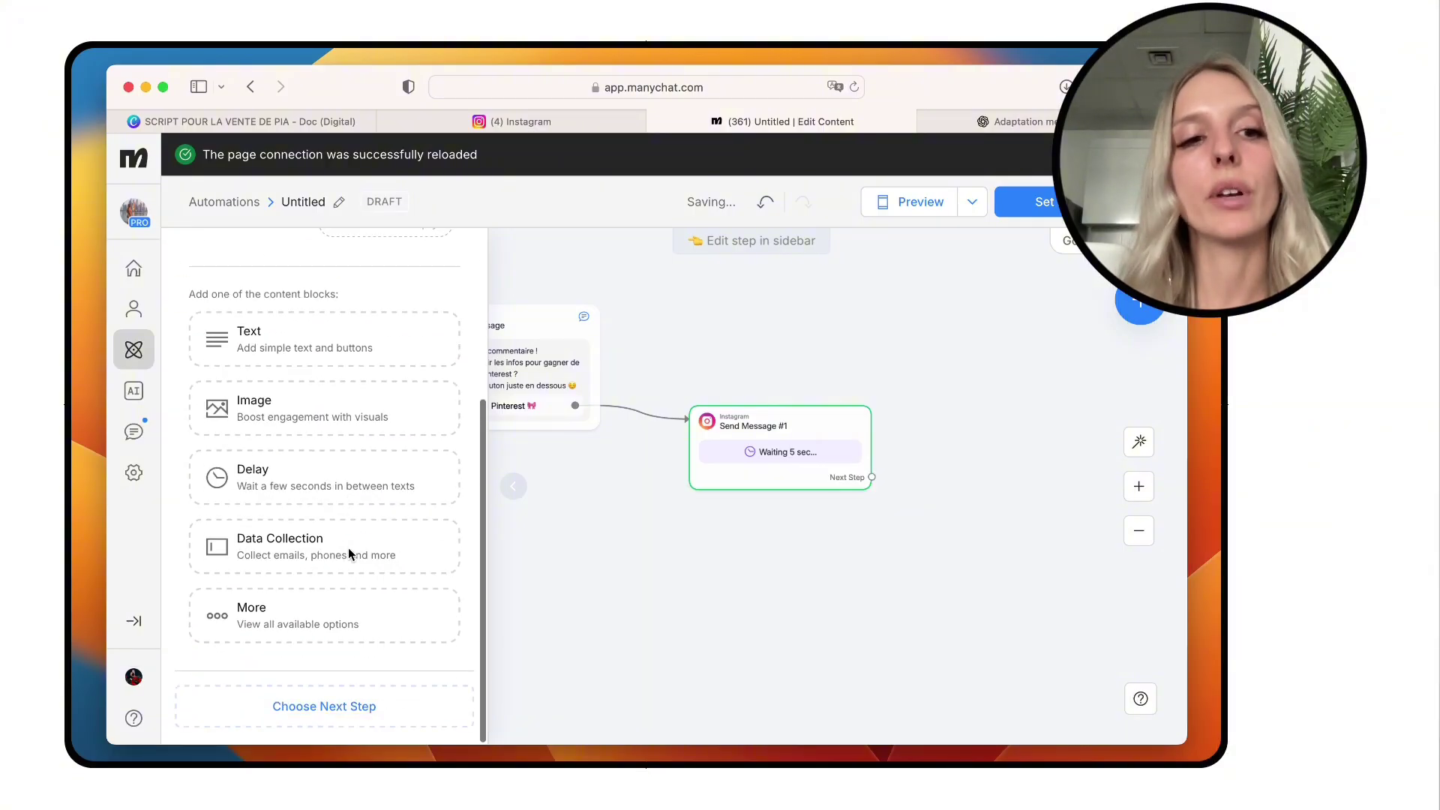
click(317, 626)
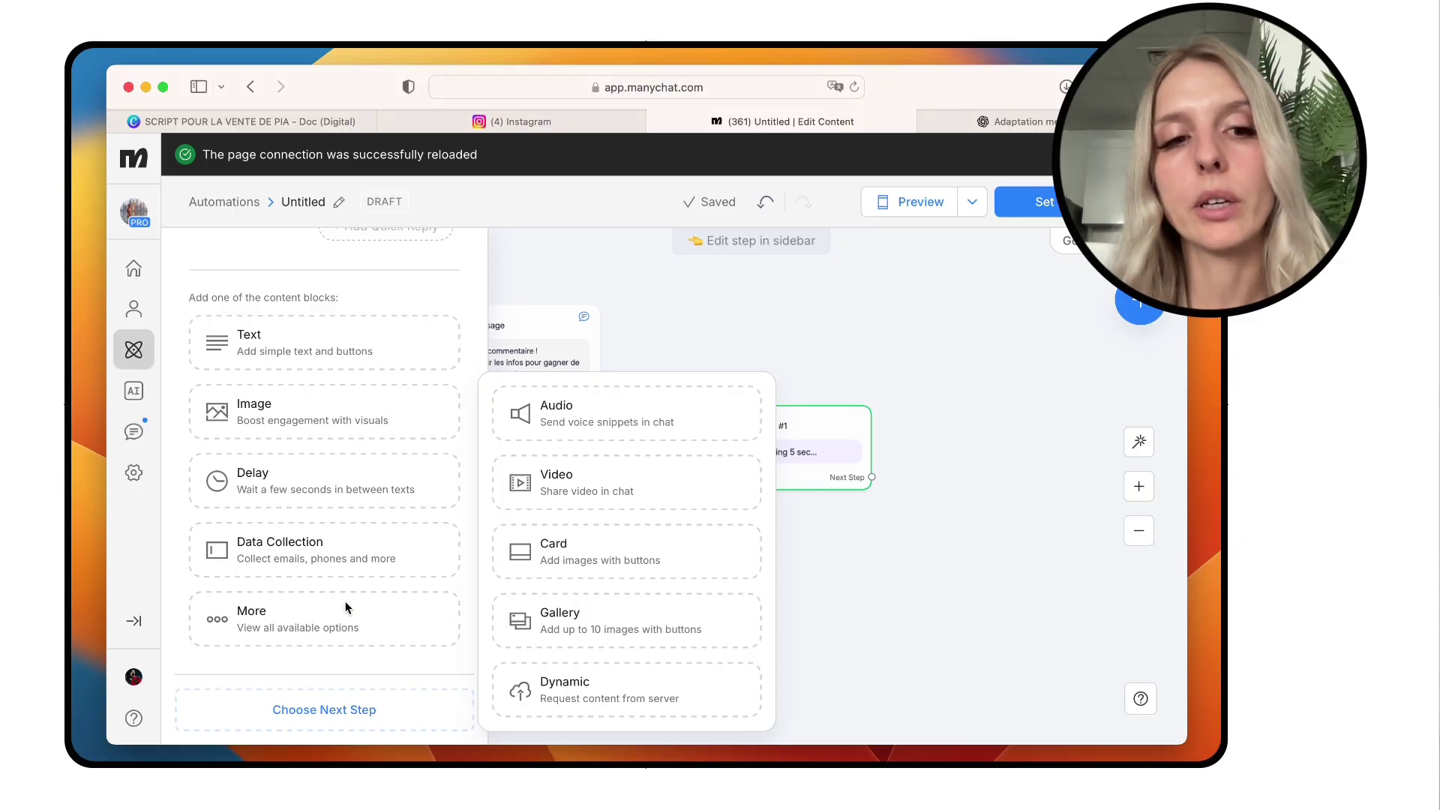
click(592, 446)
scroll(298, 450, up, 5)
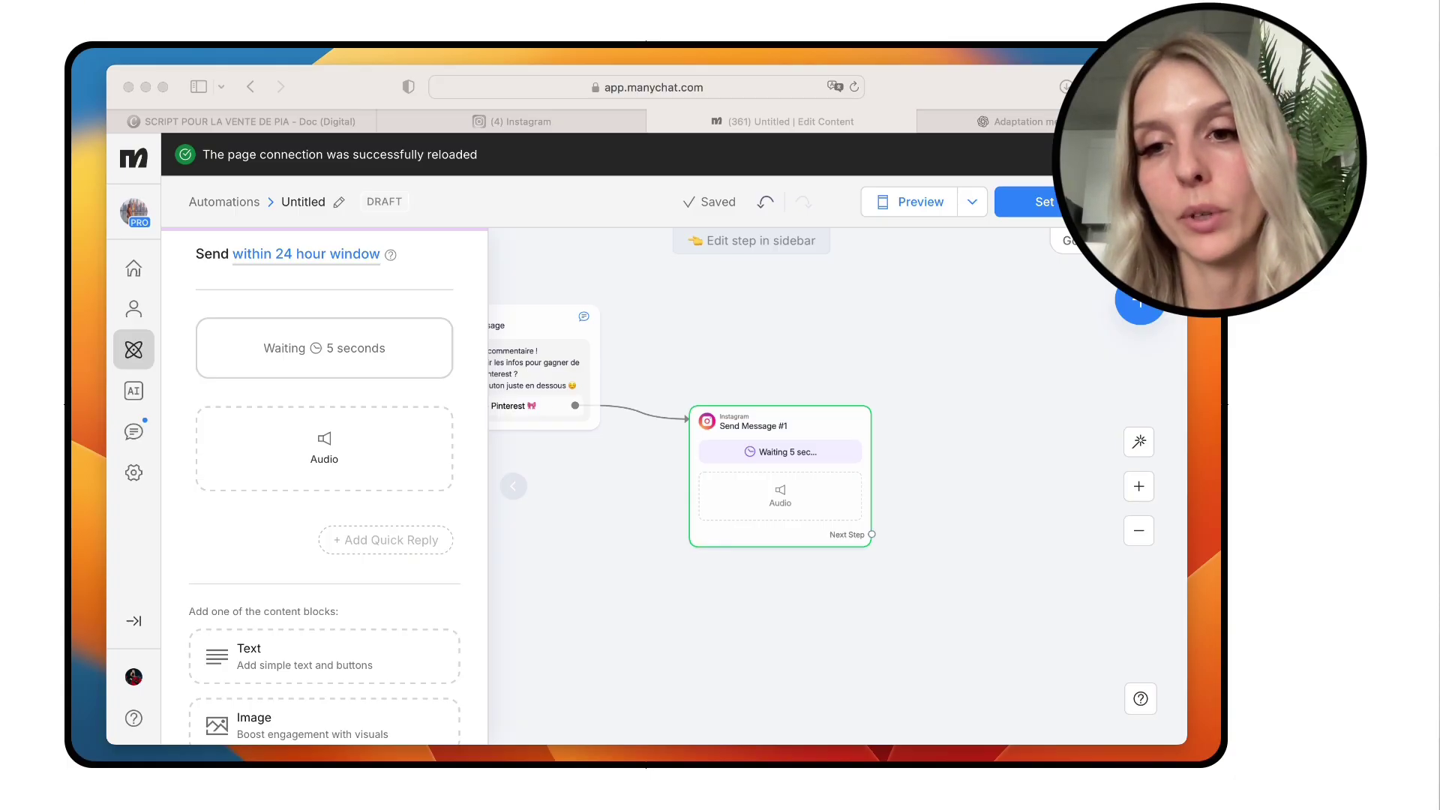
click(911, 658)
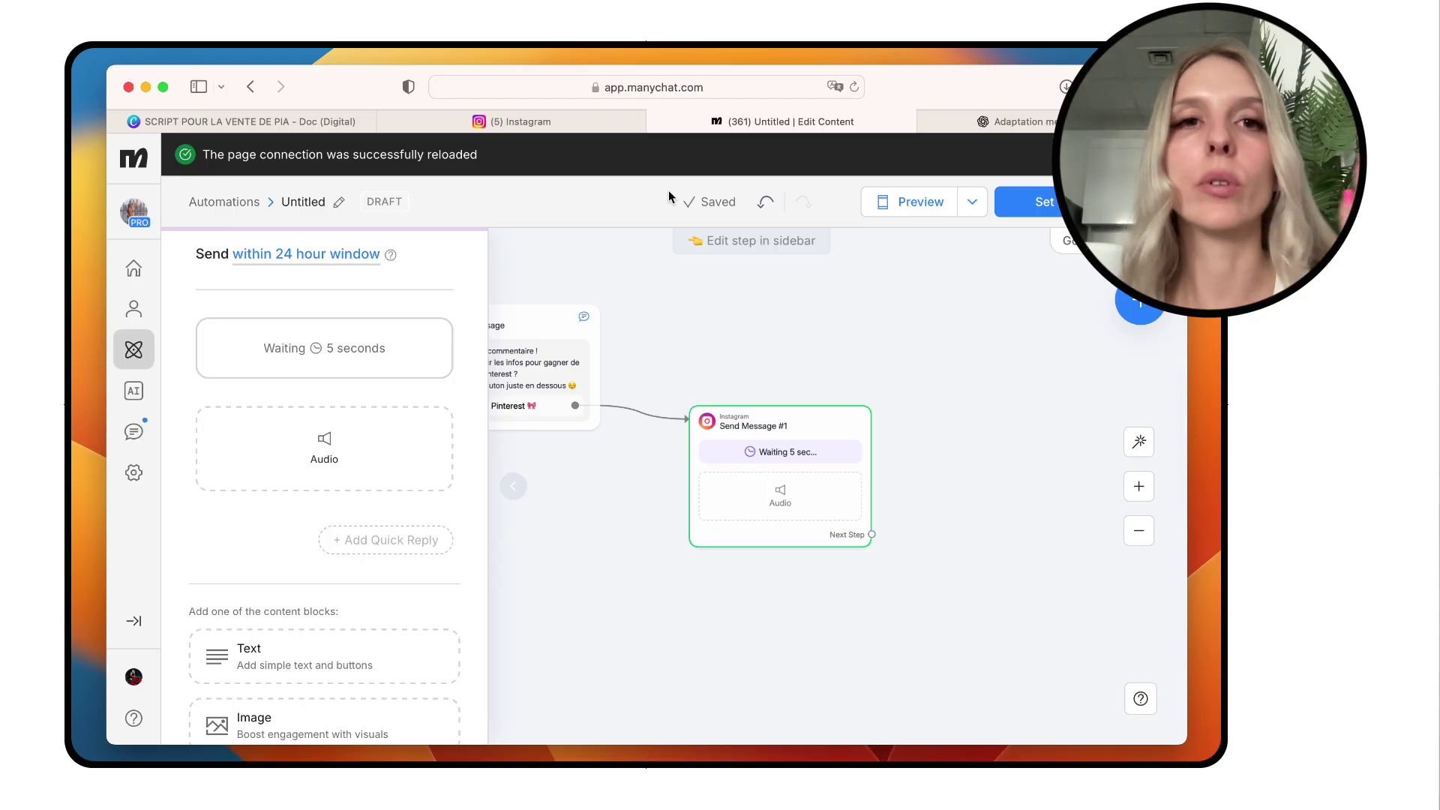
click(595, 125)
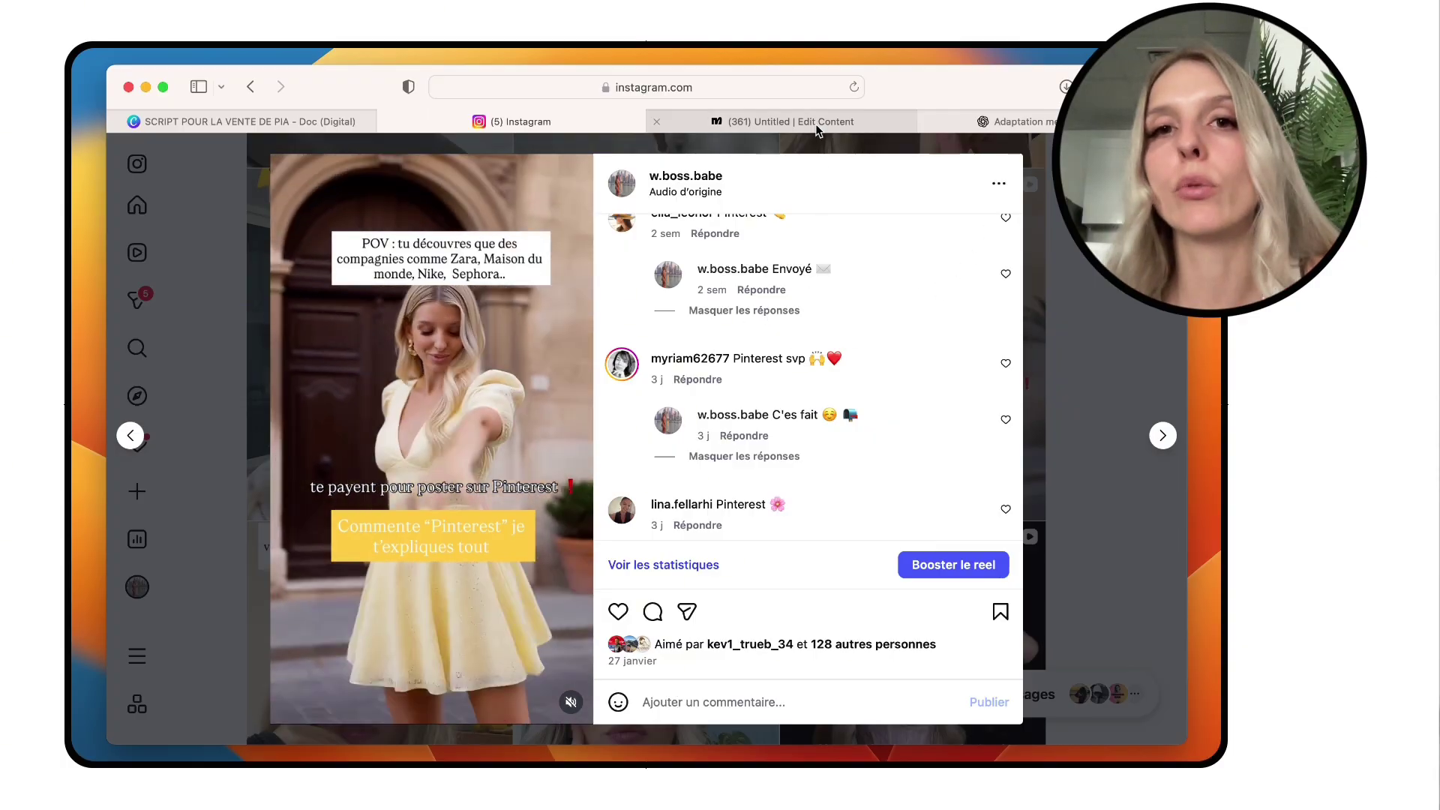
click(817, 123)
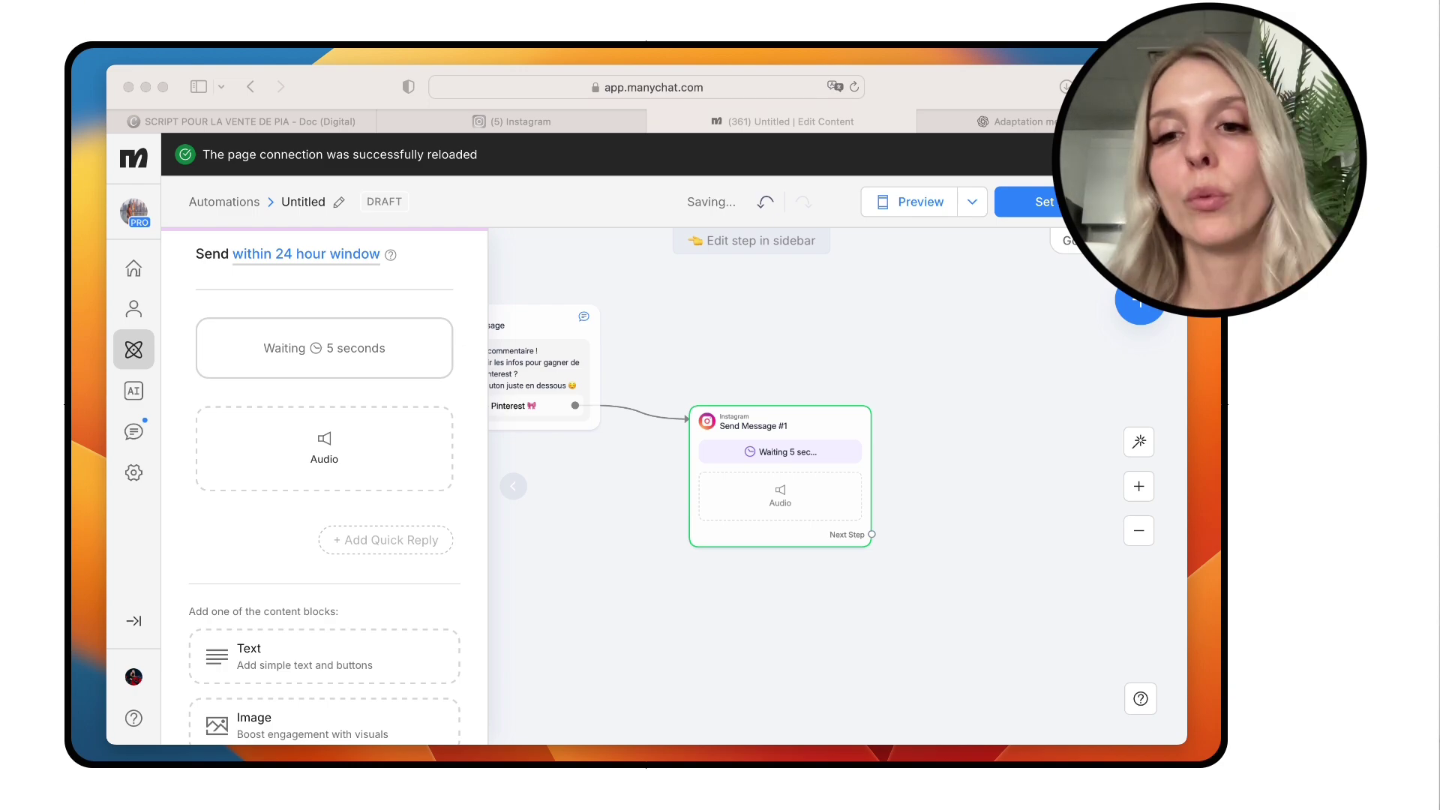
click(763, 675)
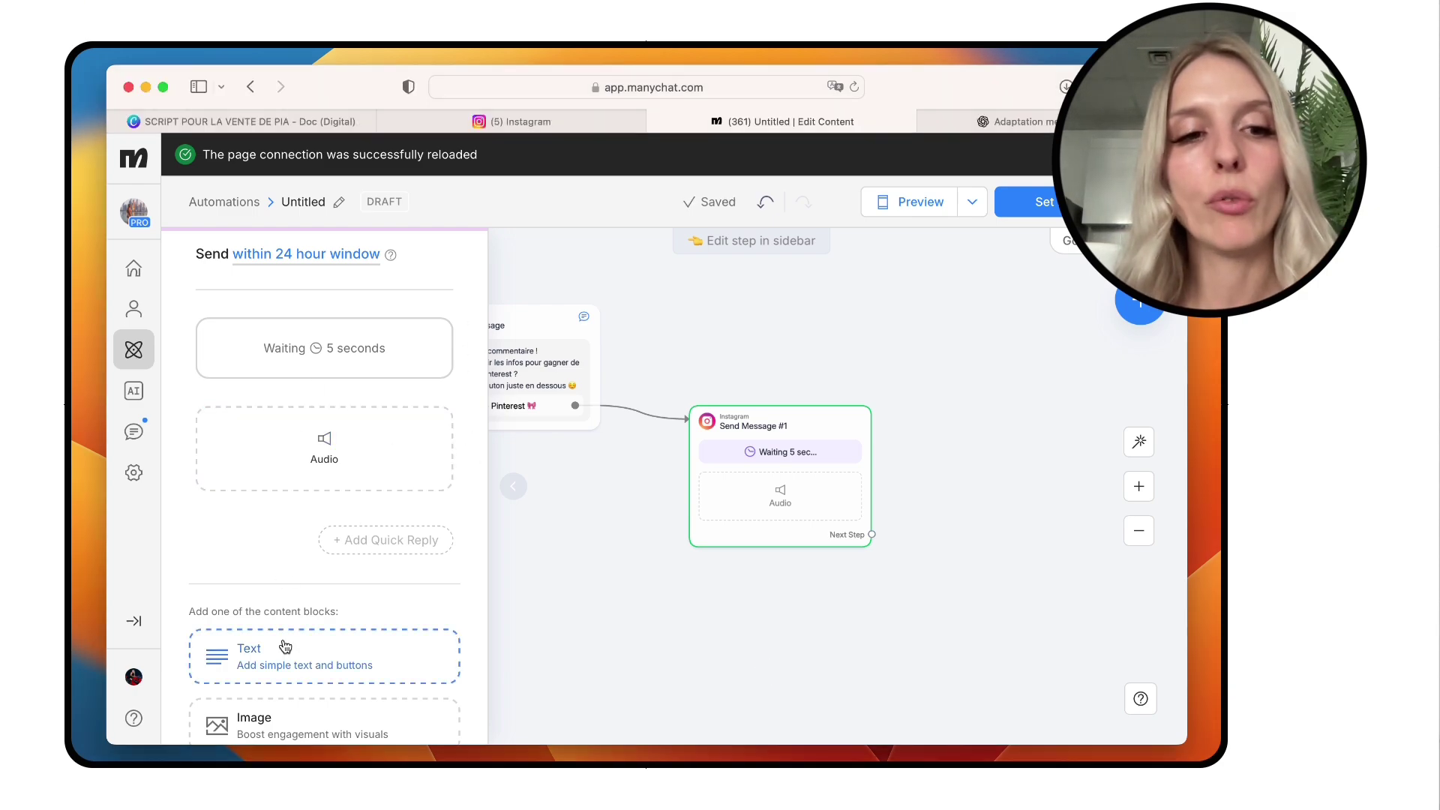
Step: Add a 3-second delay followed by a text block below the audio block in Send Message #1
scroll(286, 658, down, 5)
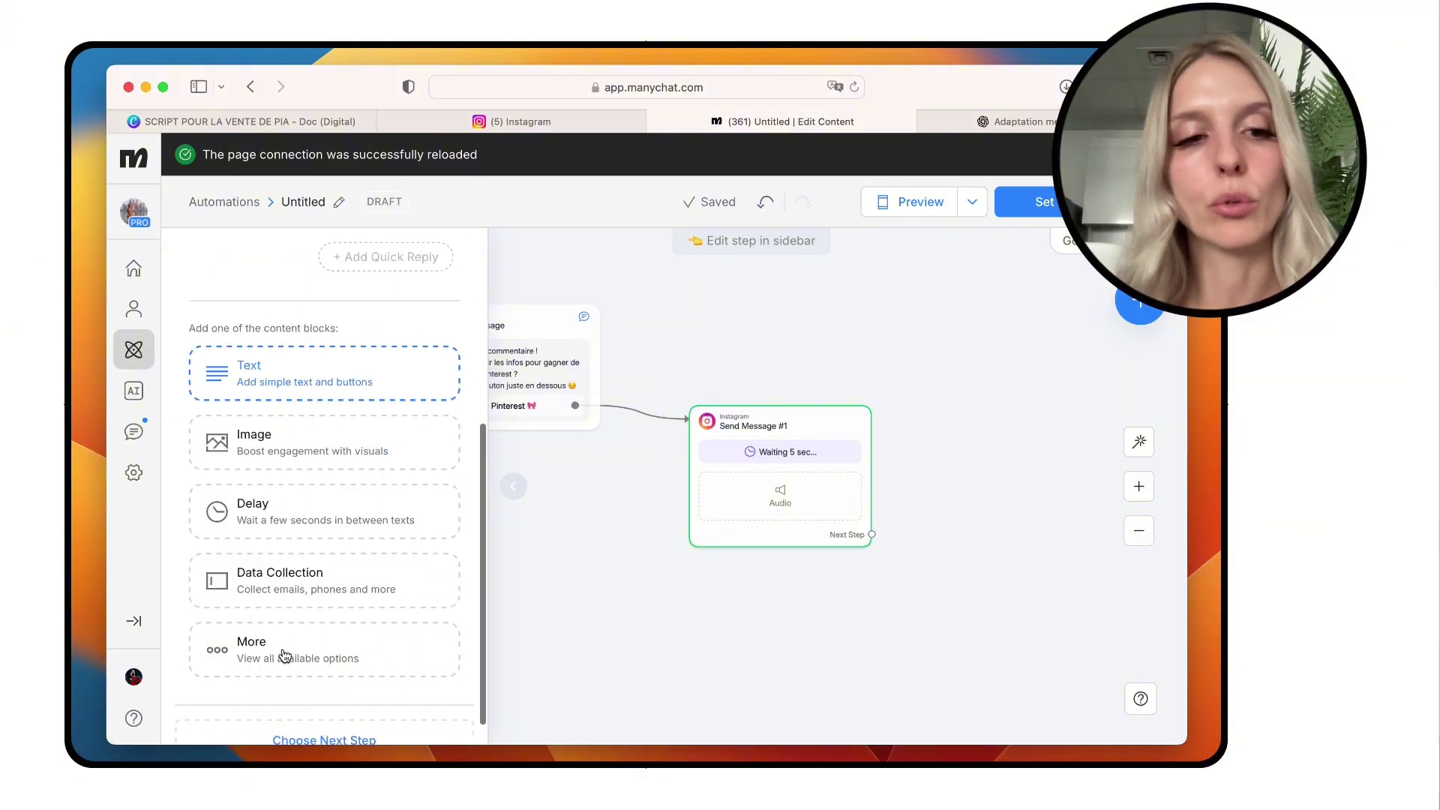
click(291, 480)
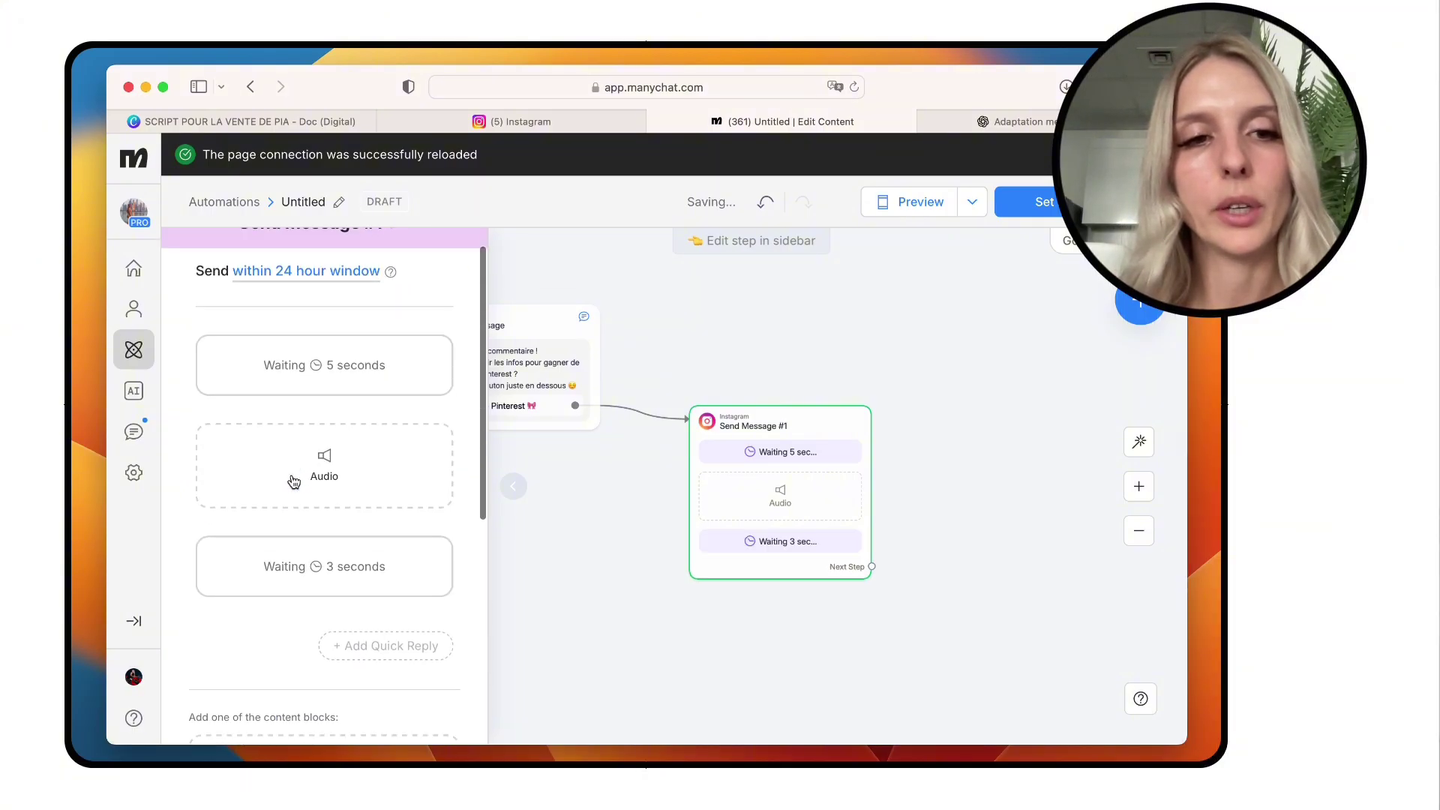
scroll(291, 484, down, 5)
click(299, 605)
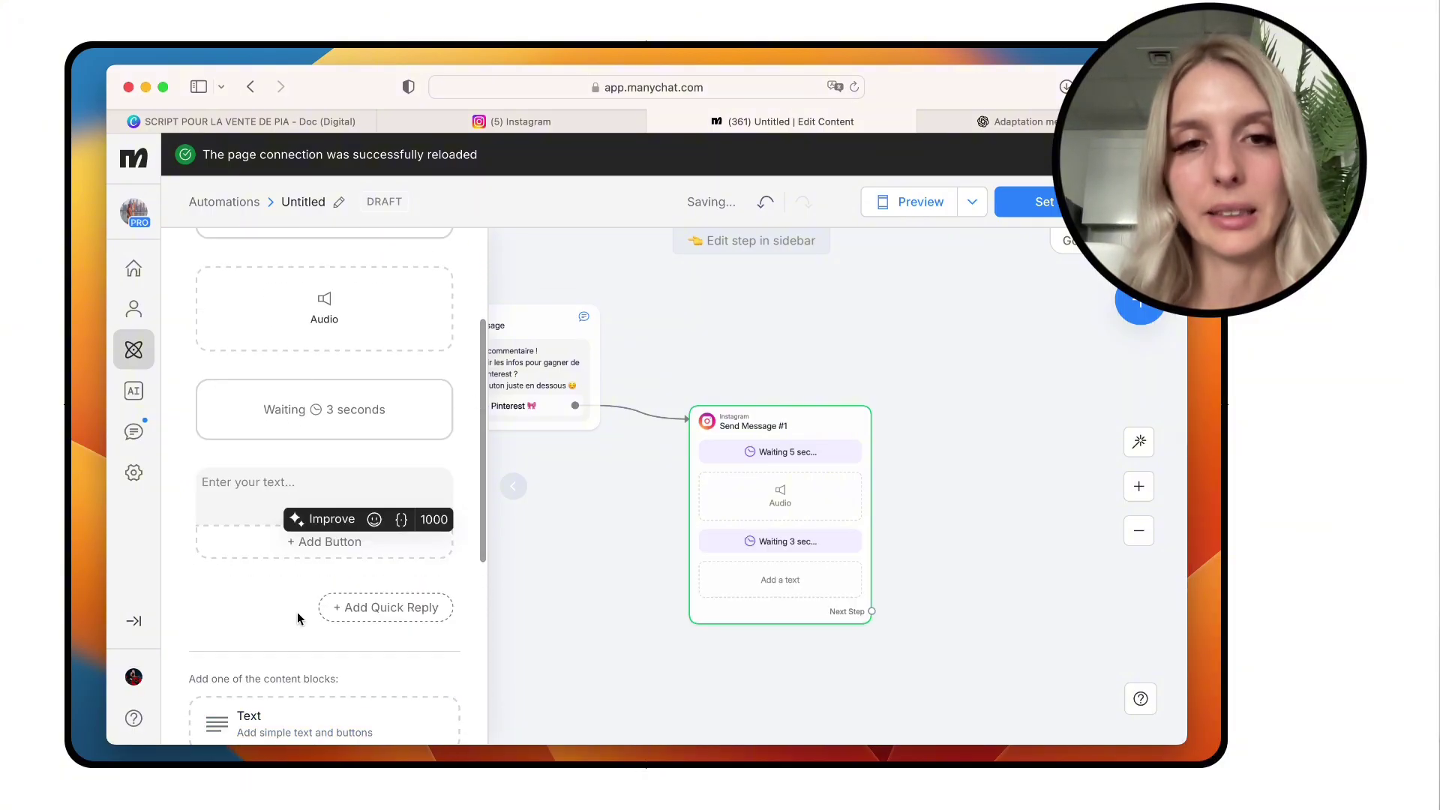
Step: Copy the line starting "Dès que tu l'as écouté, commente simplement PIA" from the Canva script into the new Manychat text block and append a ❗ emoji
click(352, 124)
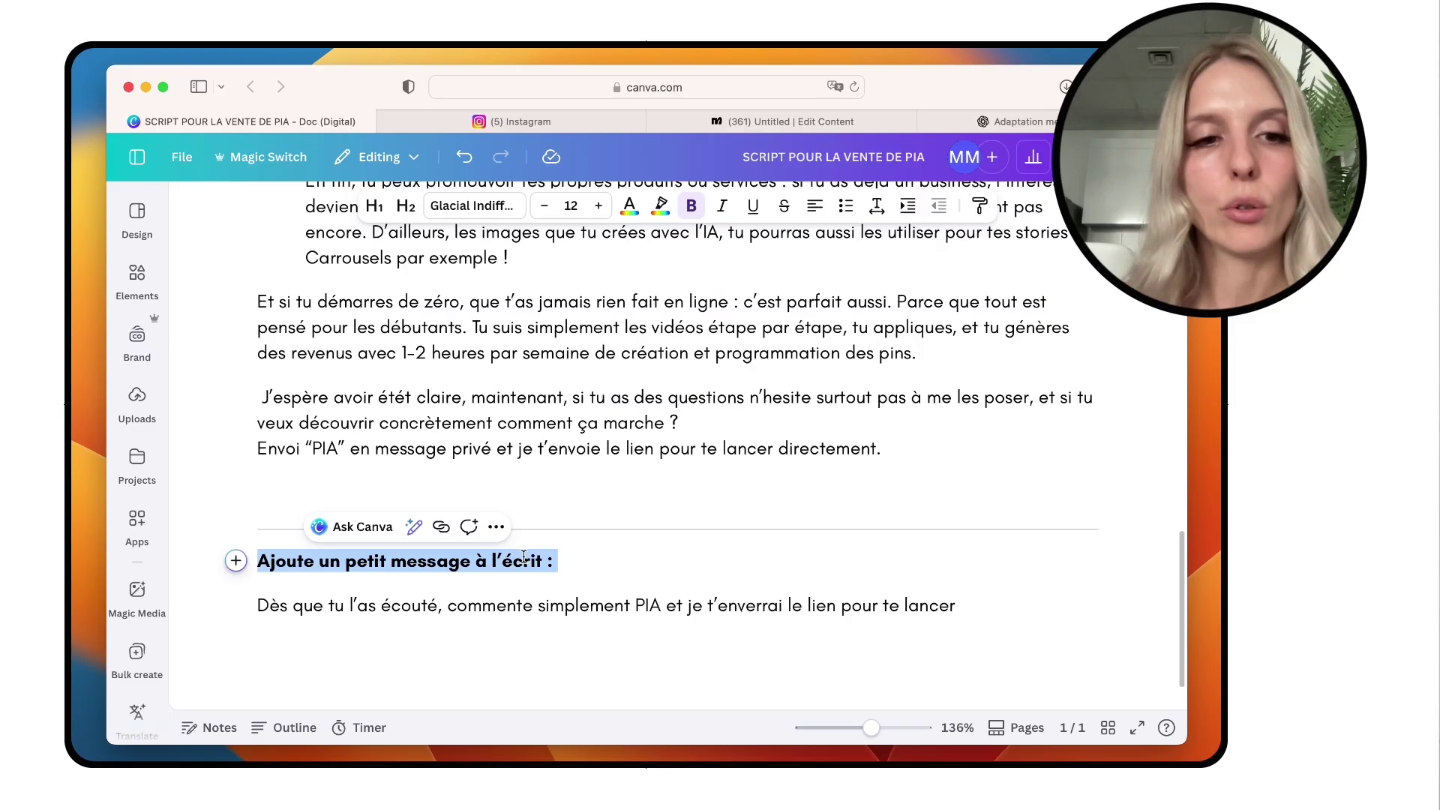
click(488, 604)
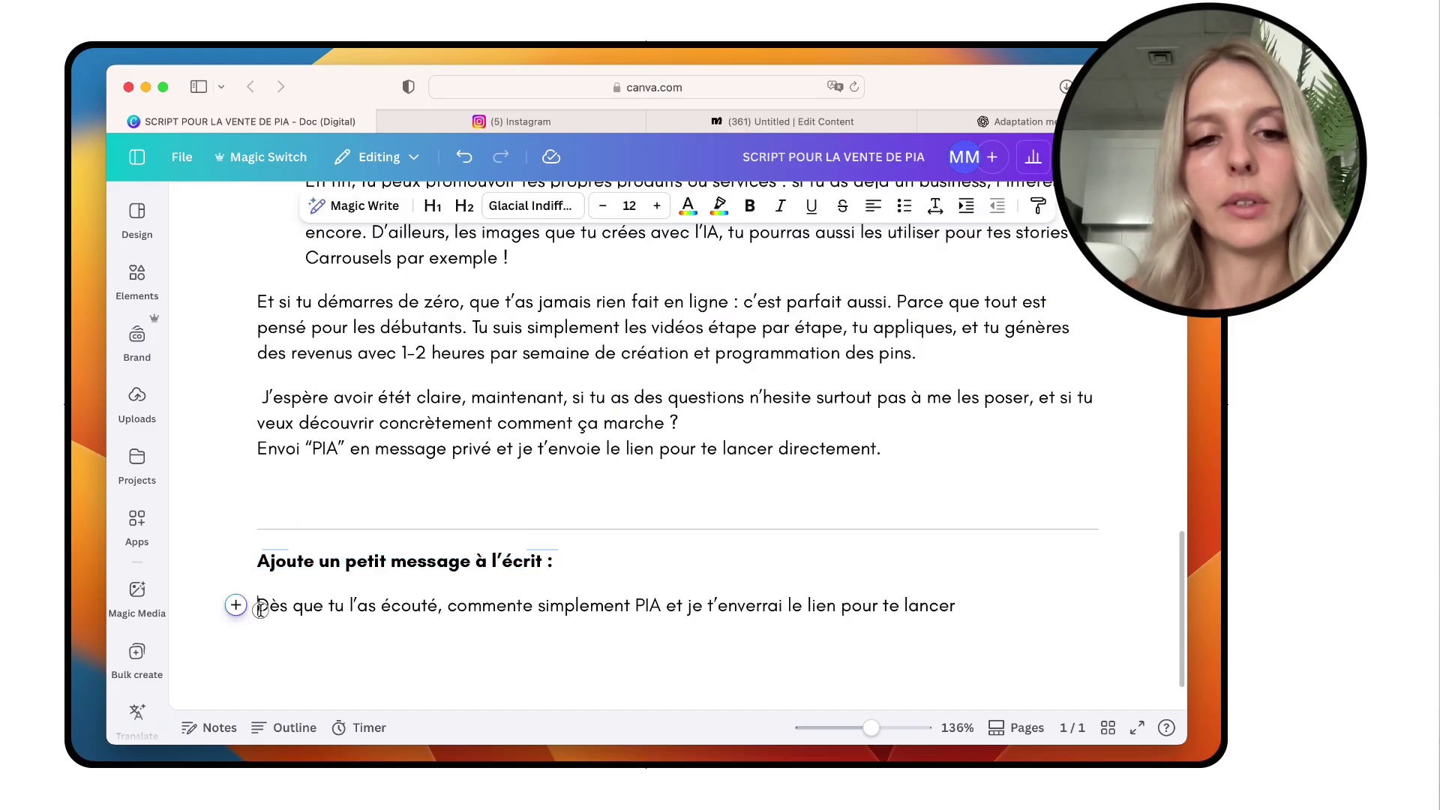
drag(260, 609, 959, 607)
key(super+c)
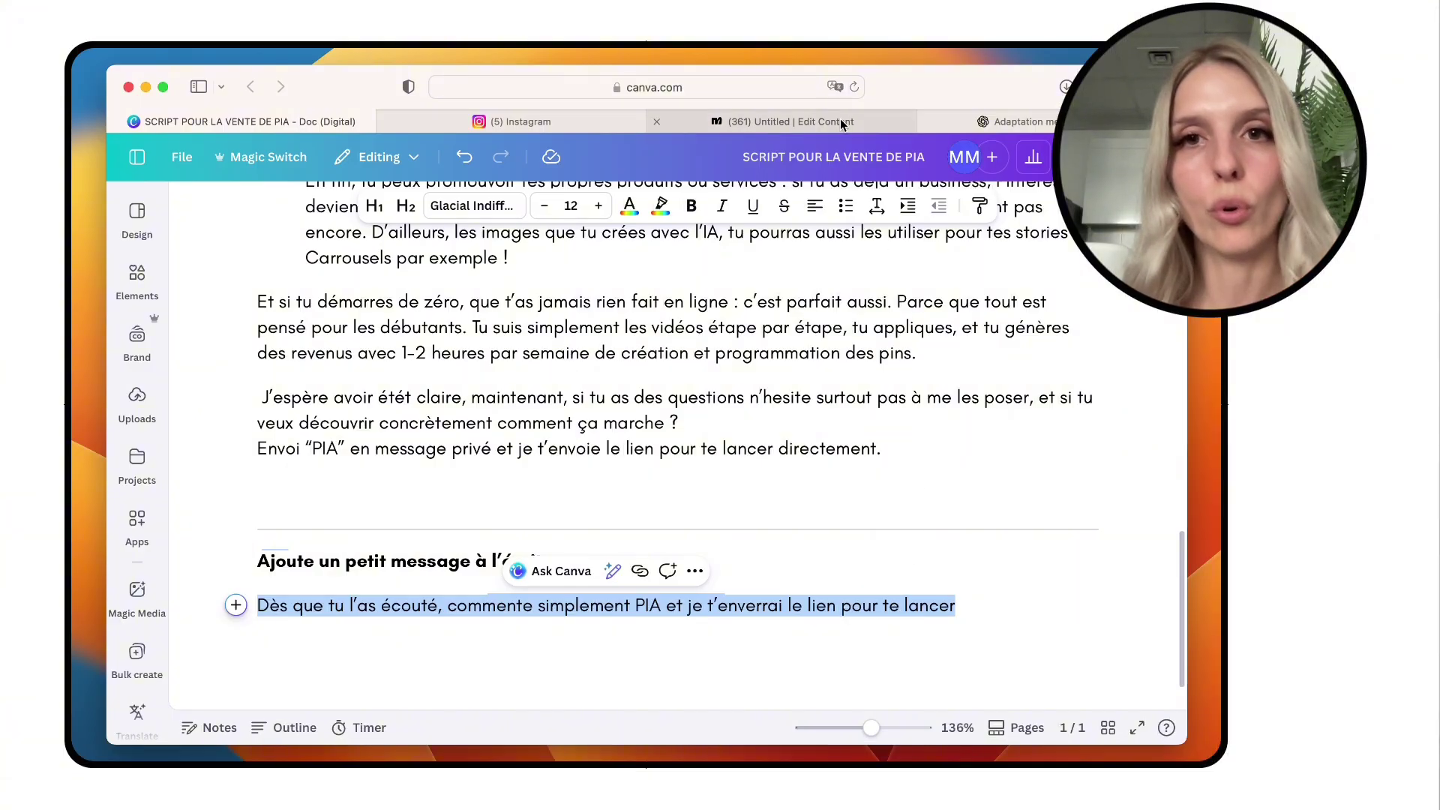
click(783, 122)
click(415, 483)
key(super+v)
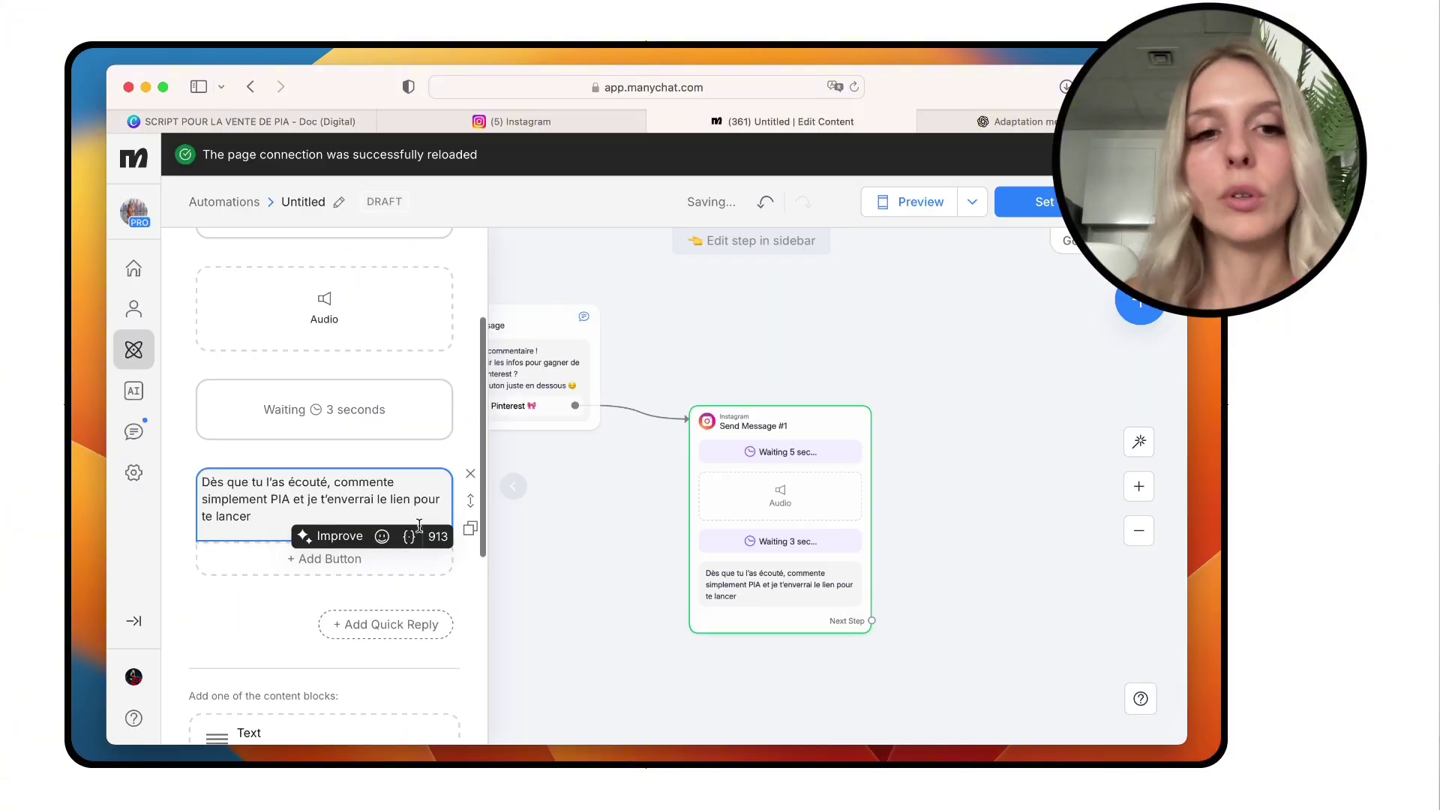
click(382, 537)
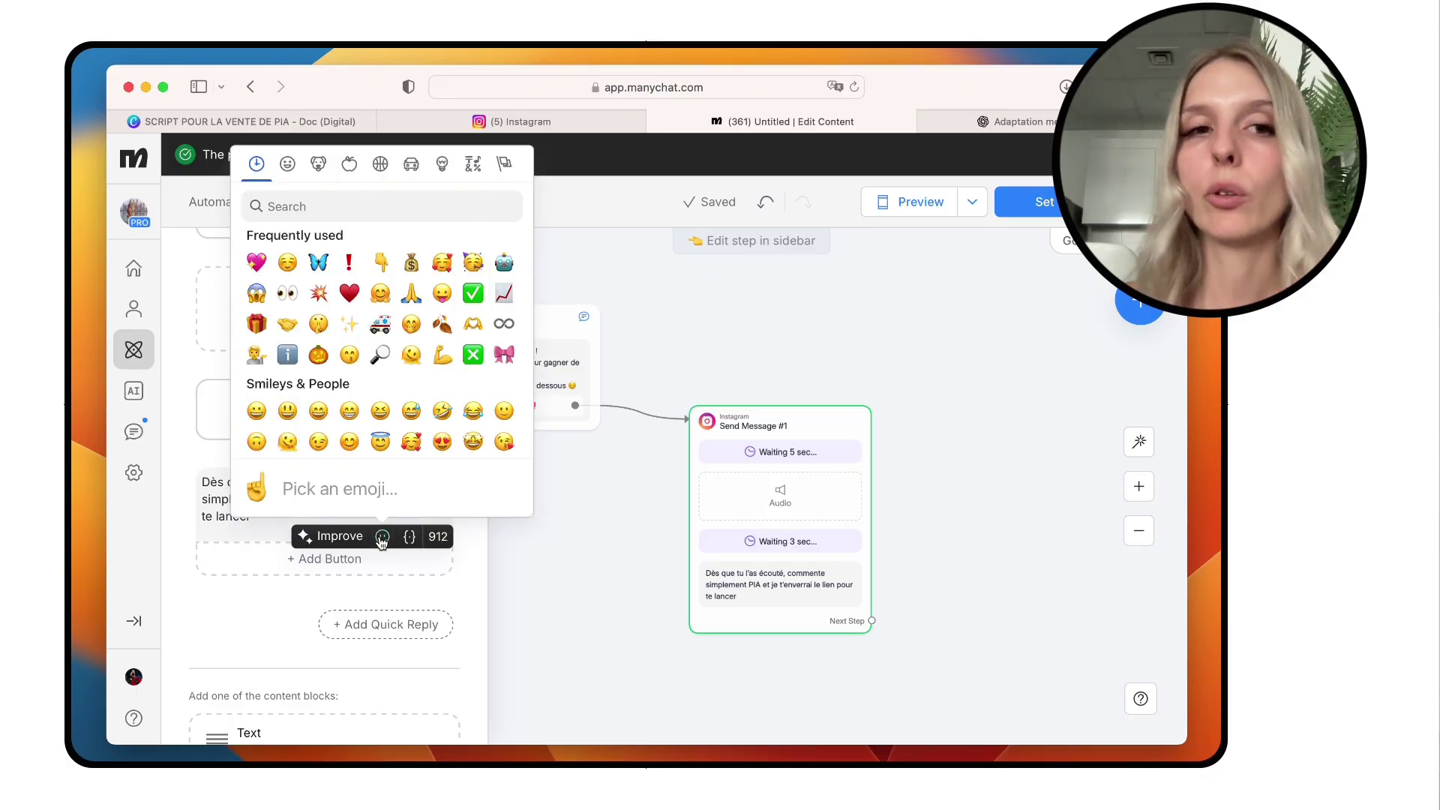
click(349, 263)
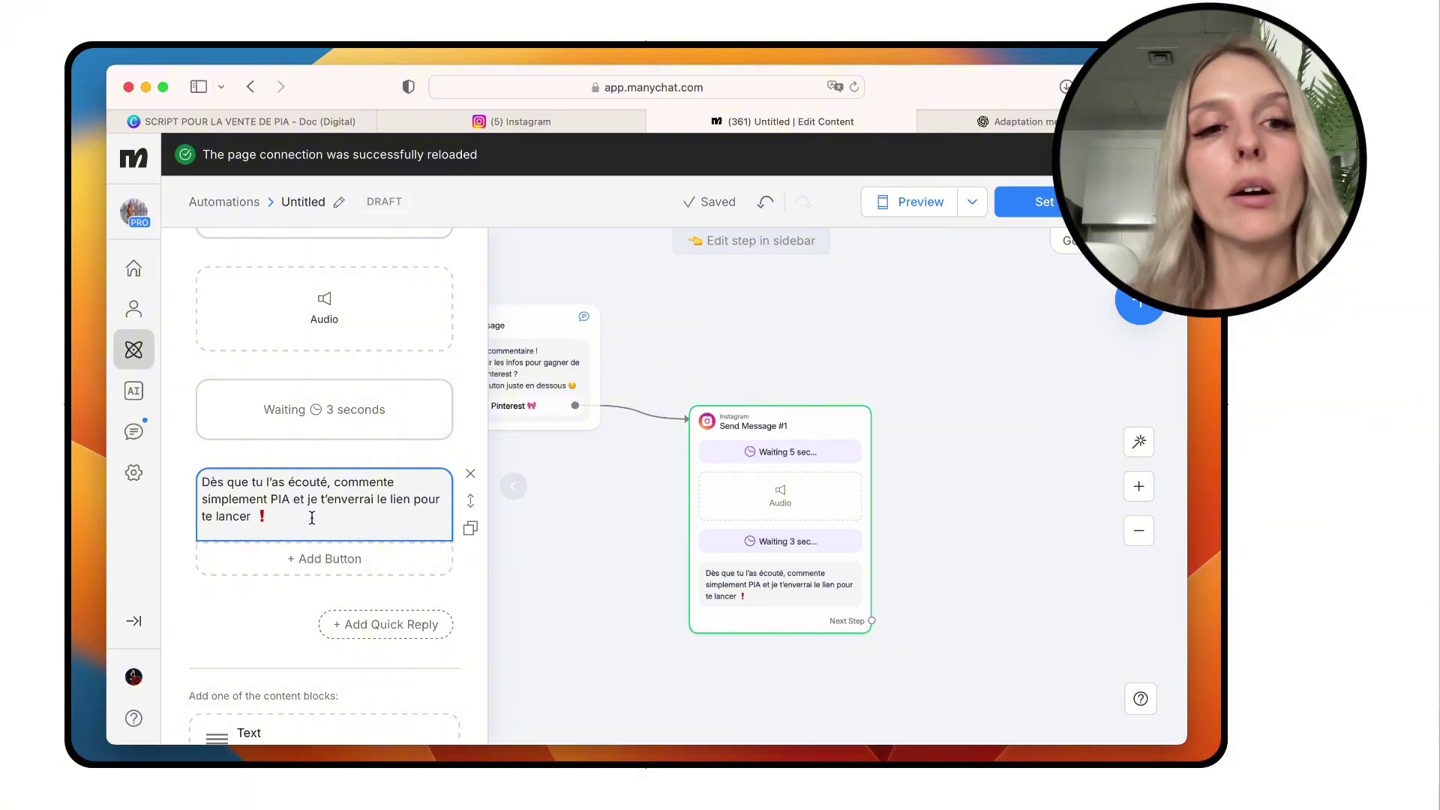
Step: Review the PIA keyword in the text block, the message flow on the canvas and the blocks of Send Message #1
drag(291, 501, 268, 499)
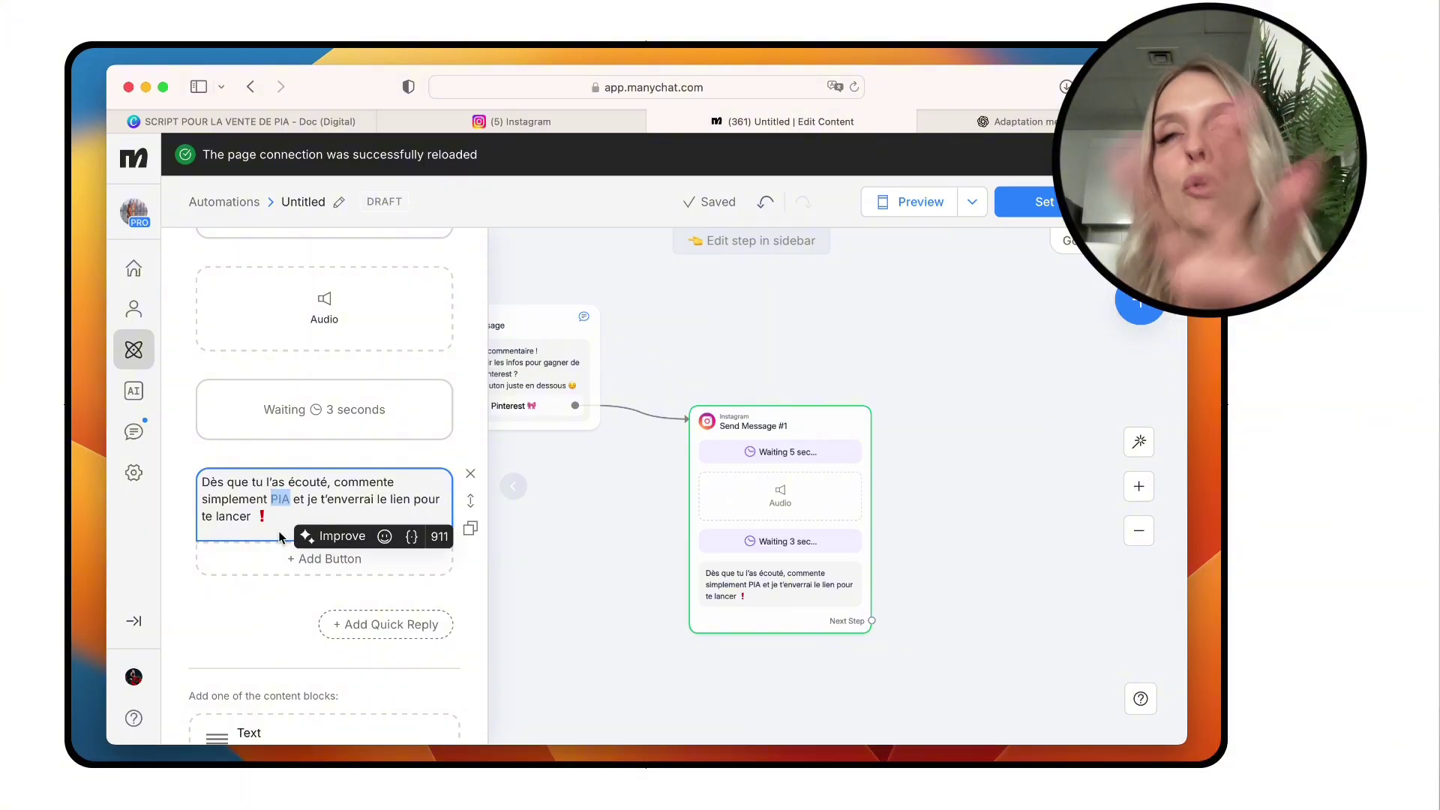
click(573, 553)
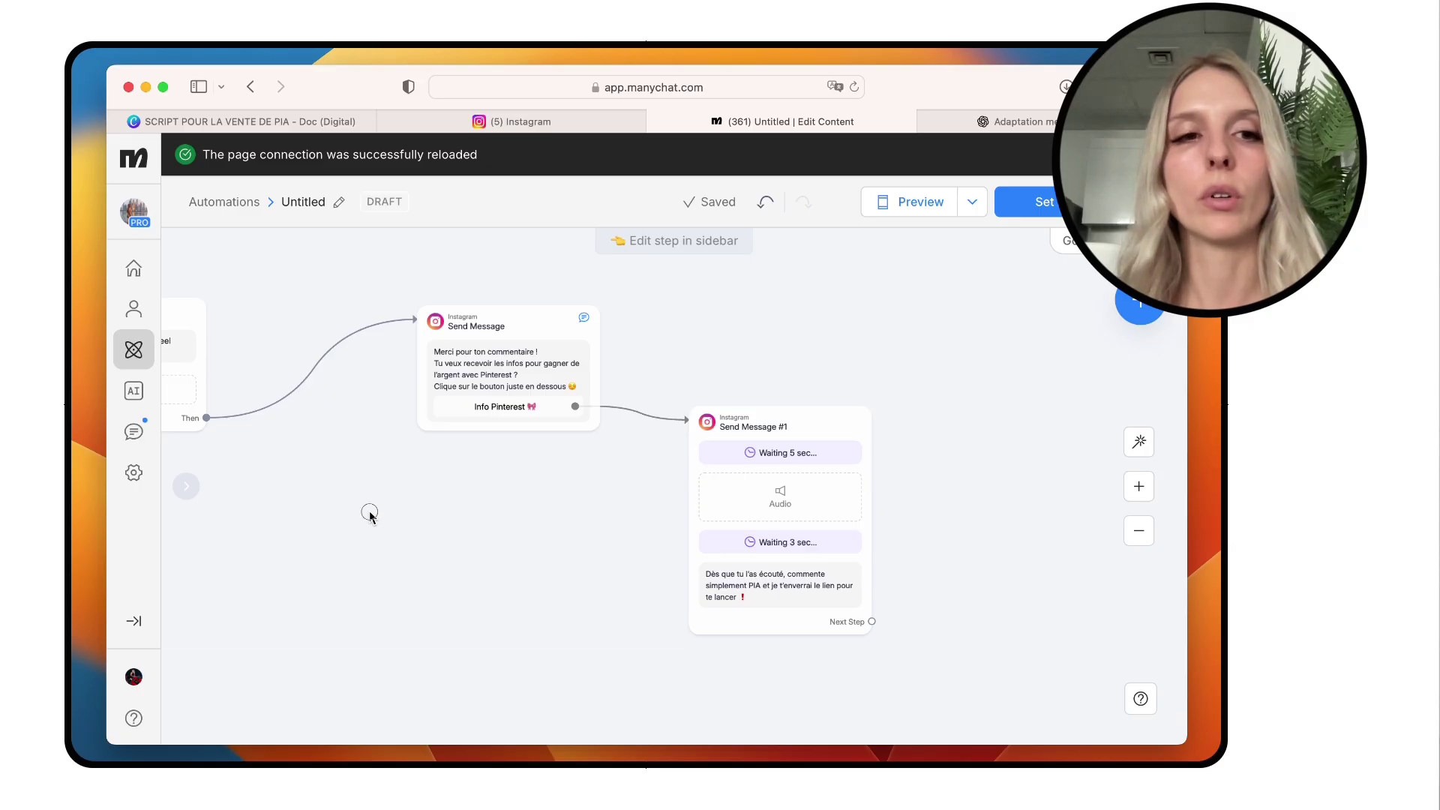
drag(370, 513, 637, 531)
drag(571, 496, 326, 494)
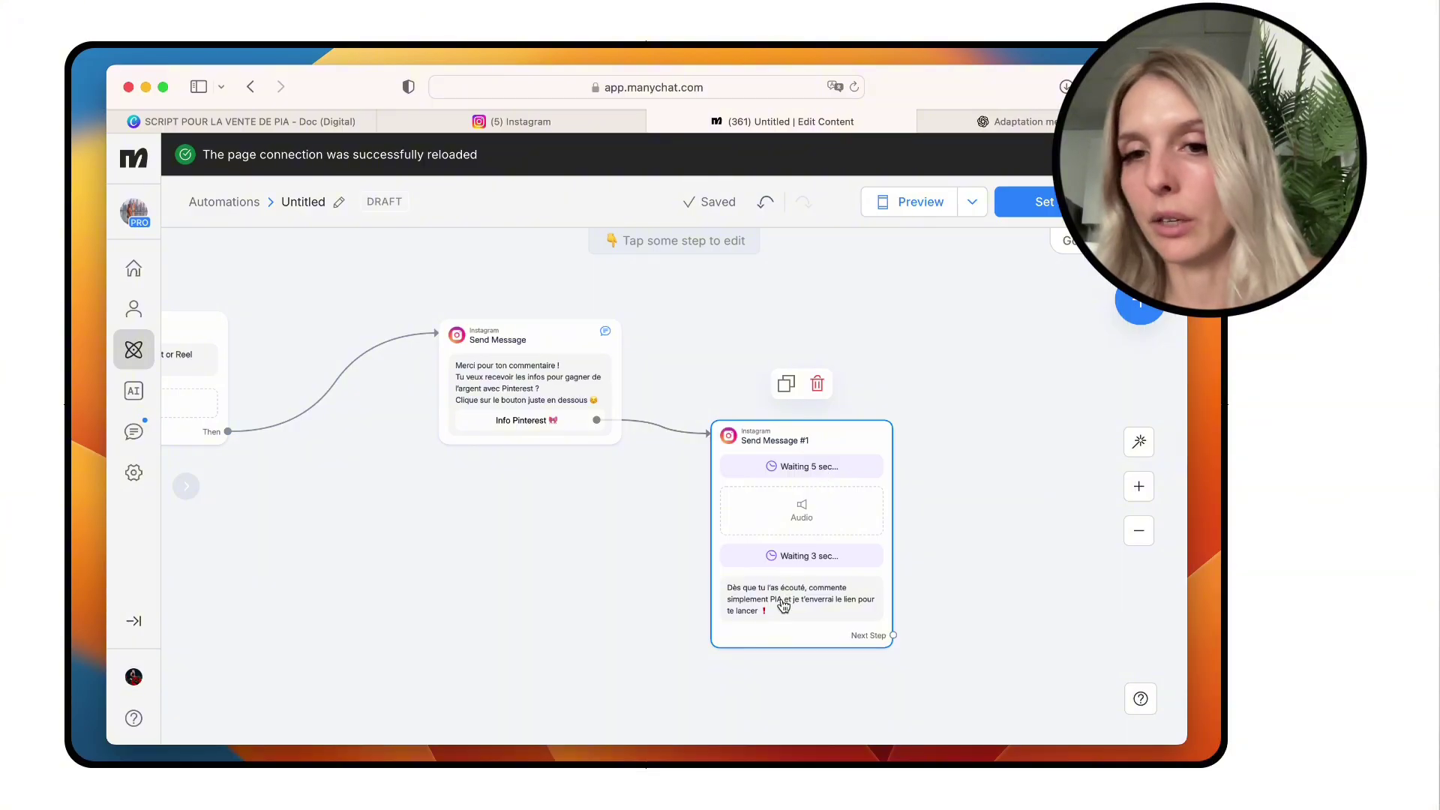
drag(566, 578, 697, 576)
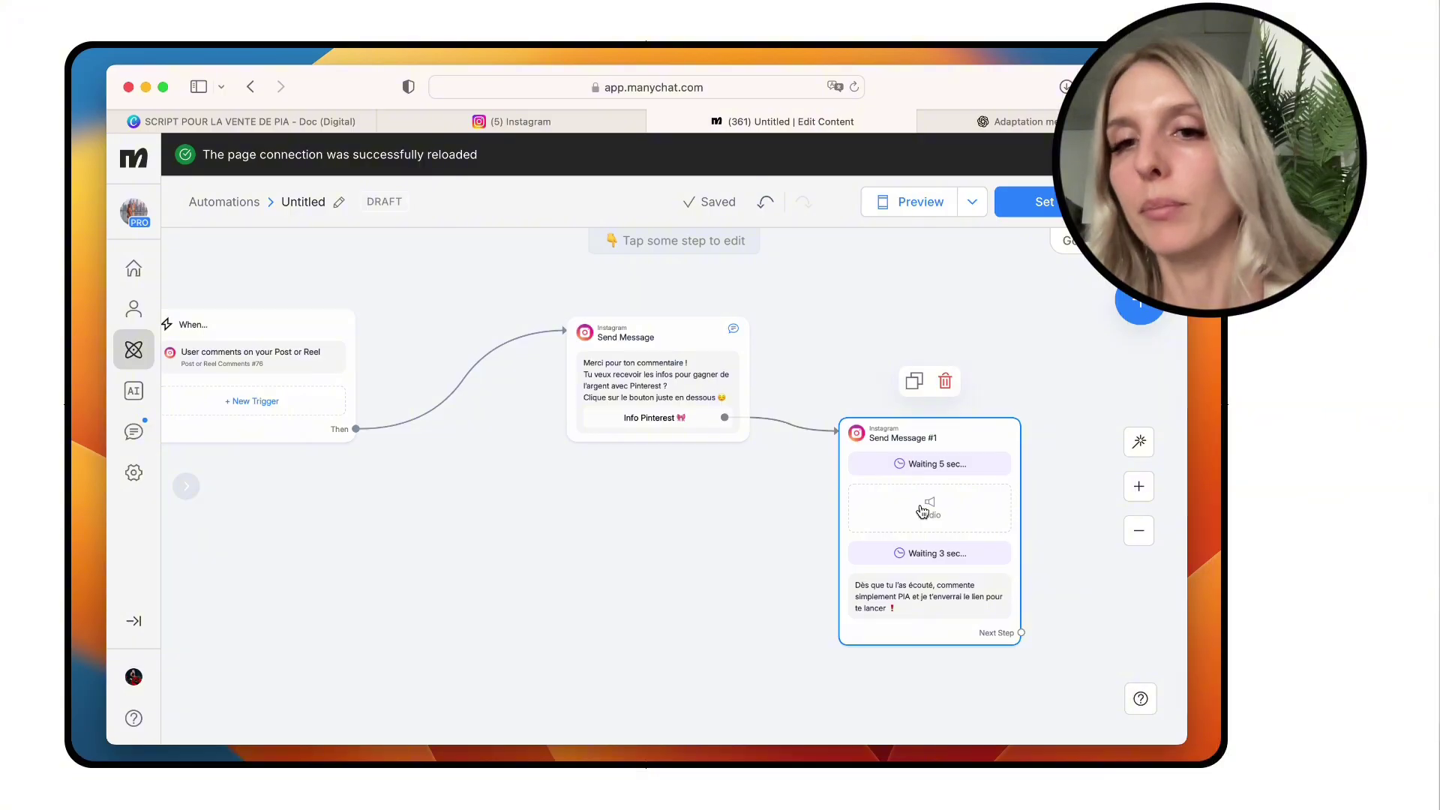
click(1045, 202)
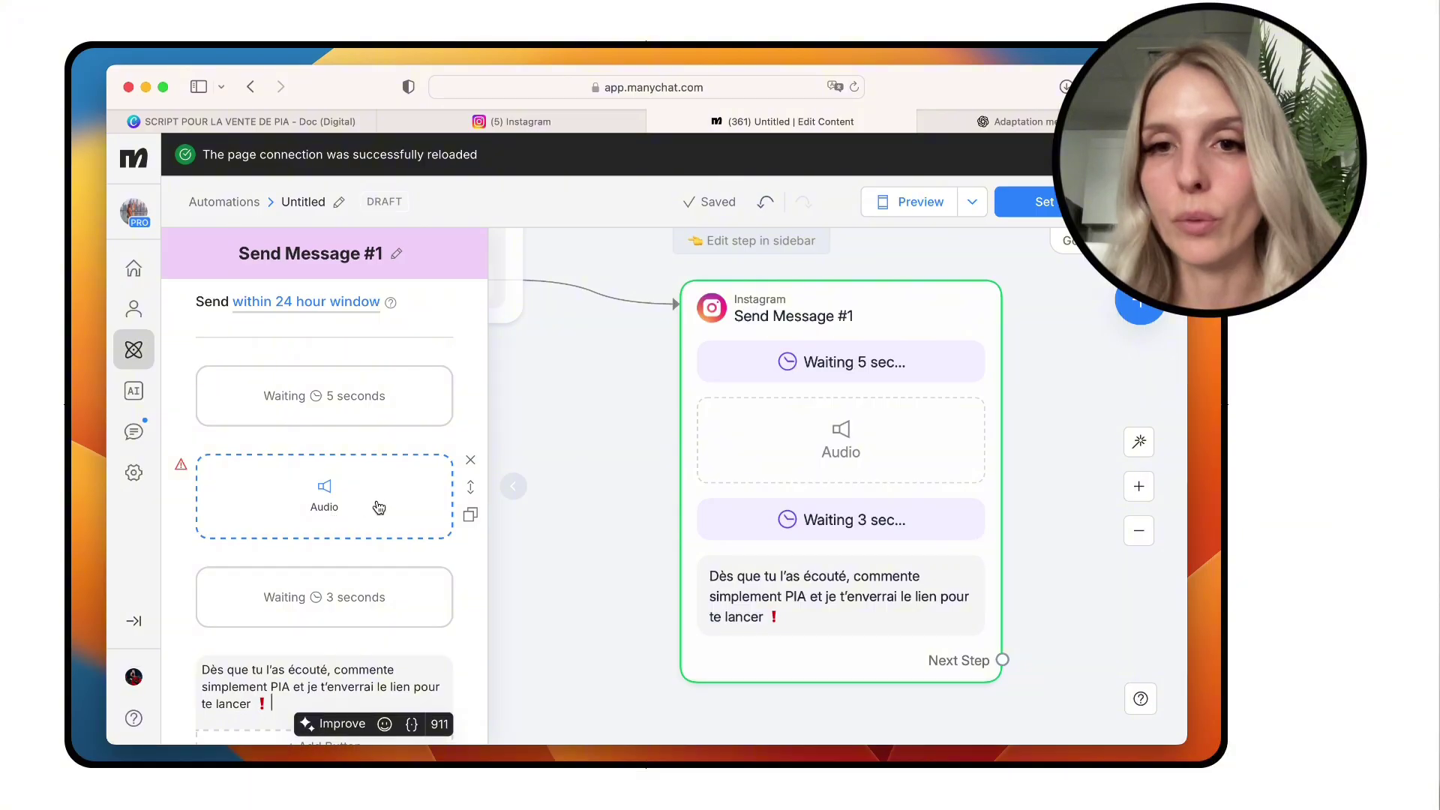
click(542, 485)
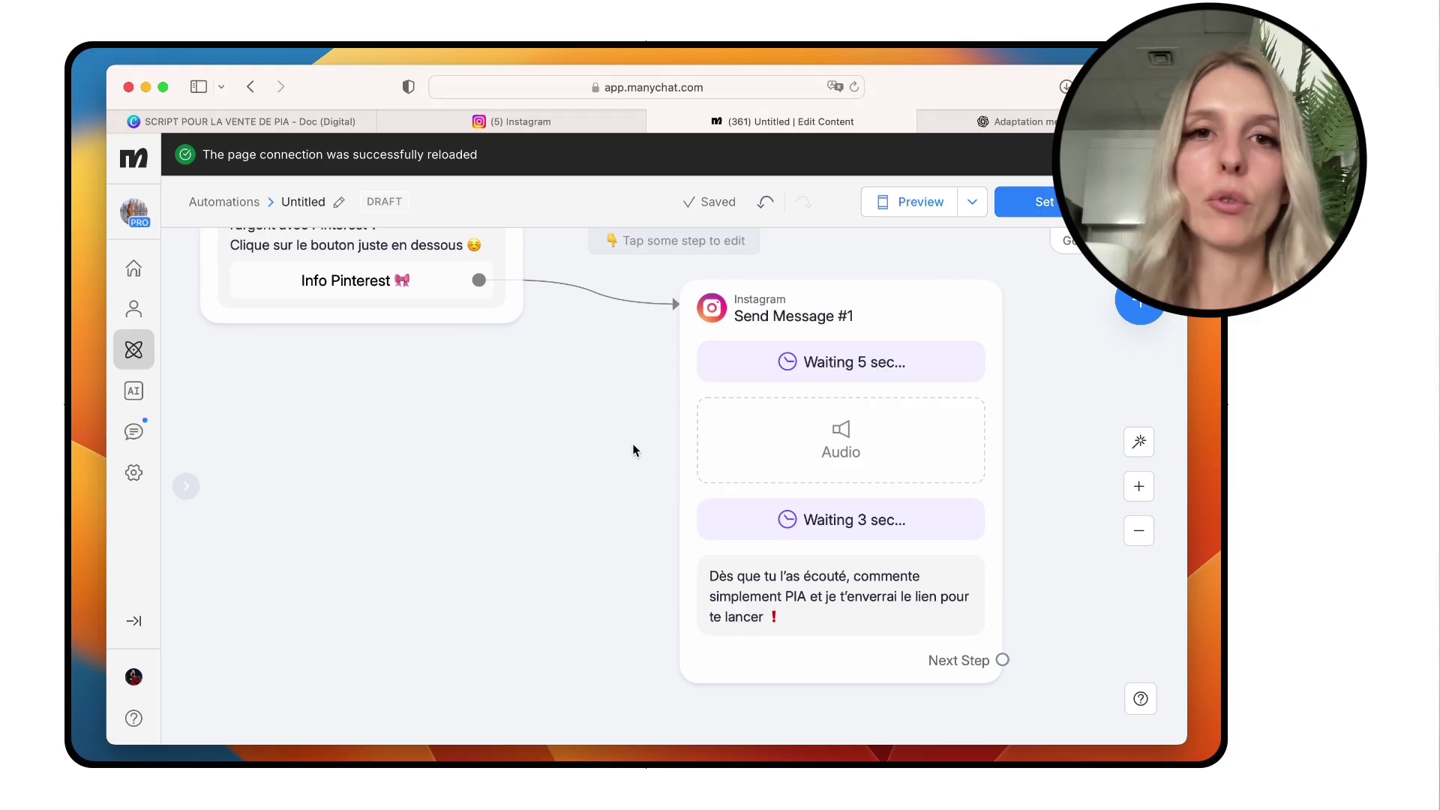
Step: Create a second automation from scratch, starting with a blank flow
click(134, 352)
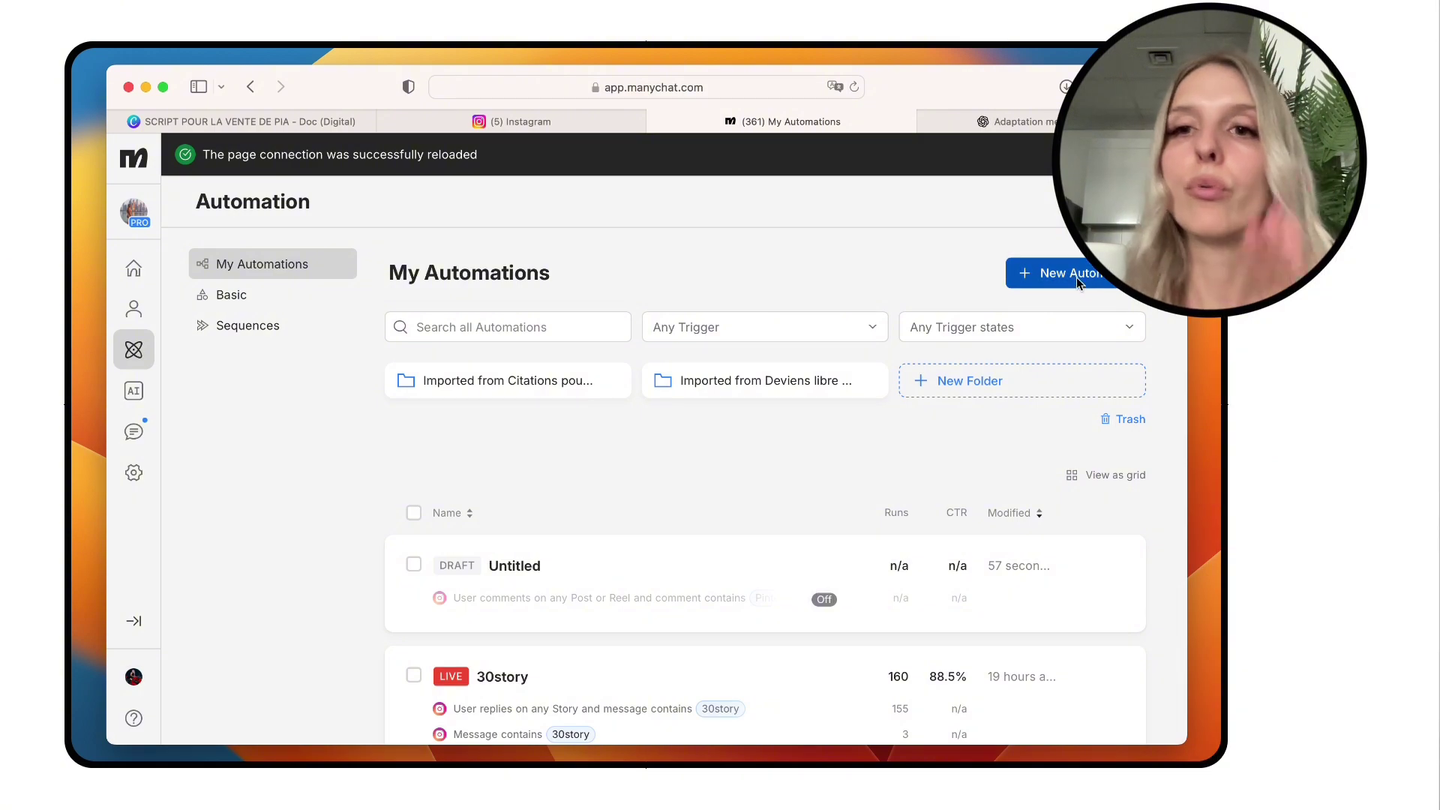
click(1054, 276)
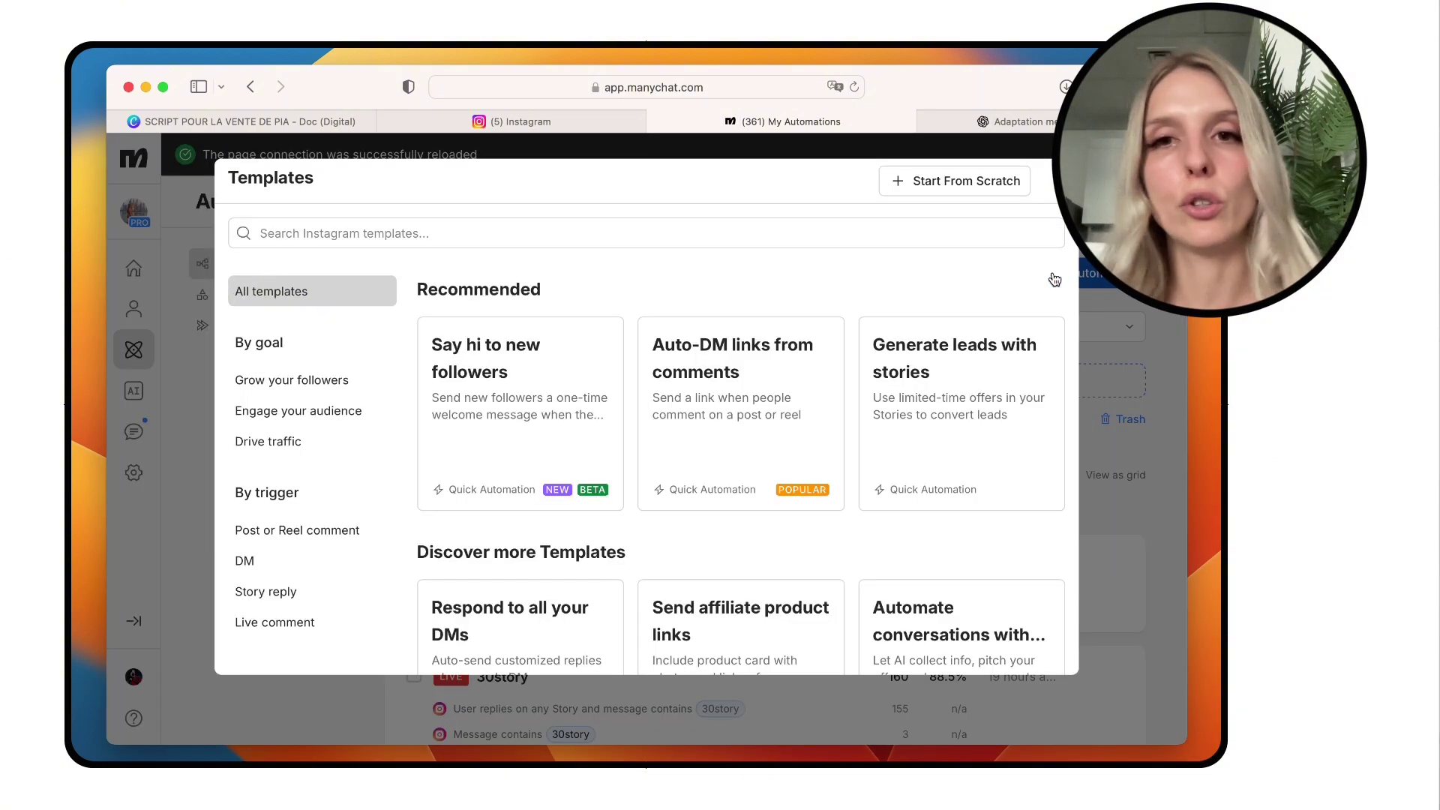
click(961, 183)
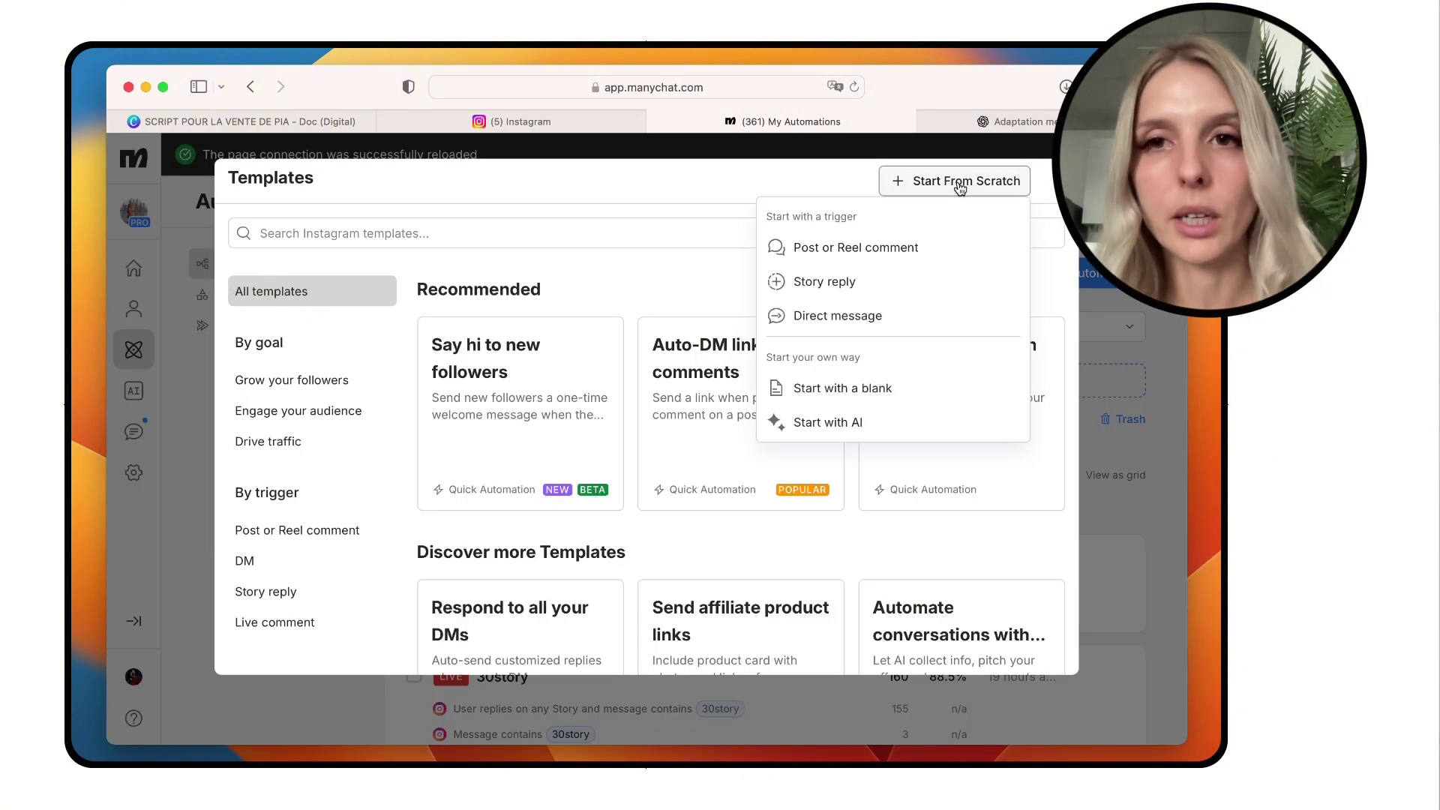
click(871, 400)
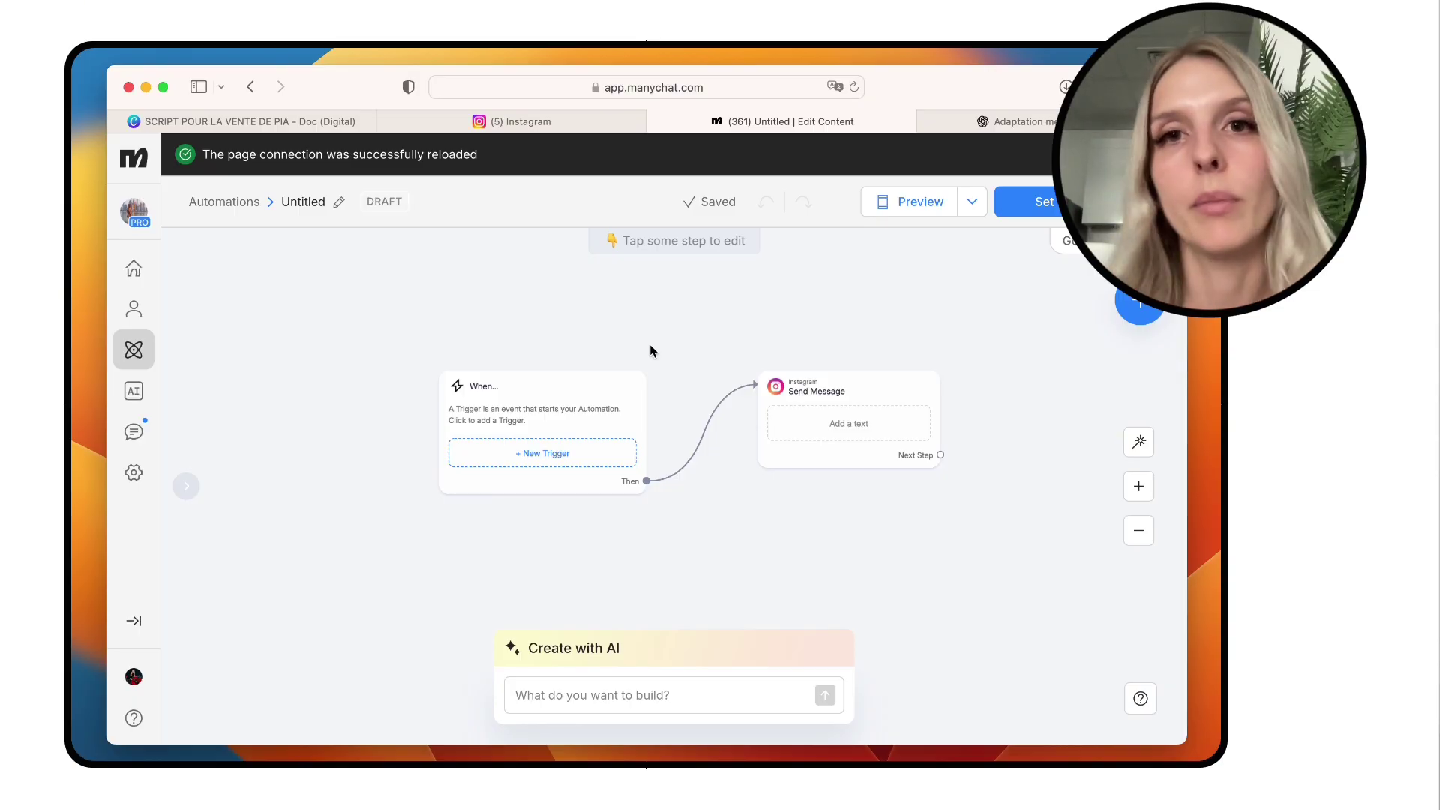
Step: Add an Instagram "User sends a message" trigger that fires when the message contains the keyword PIA
click(553, 459)
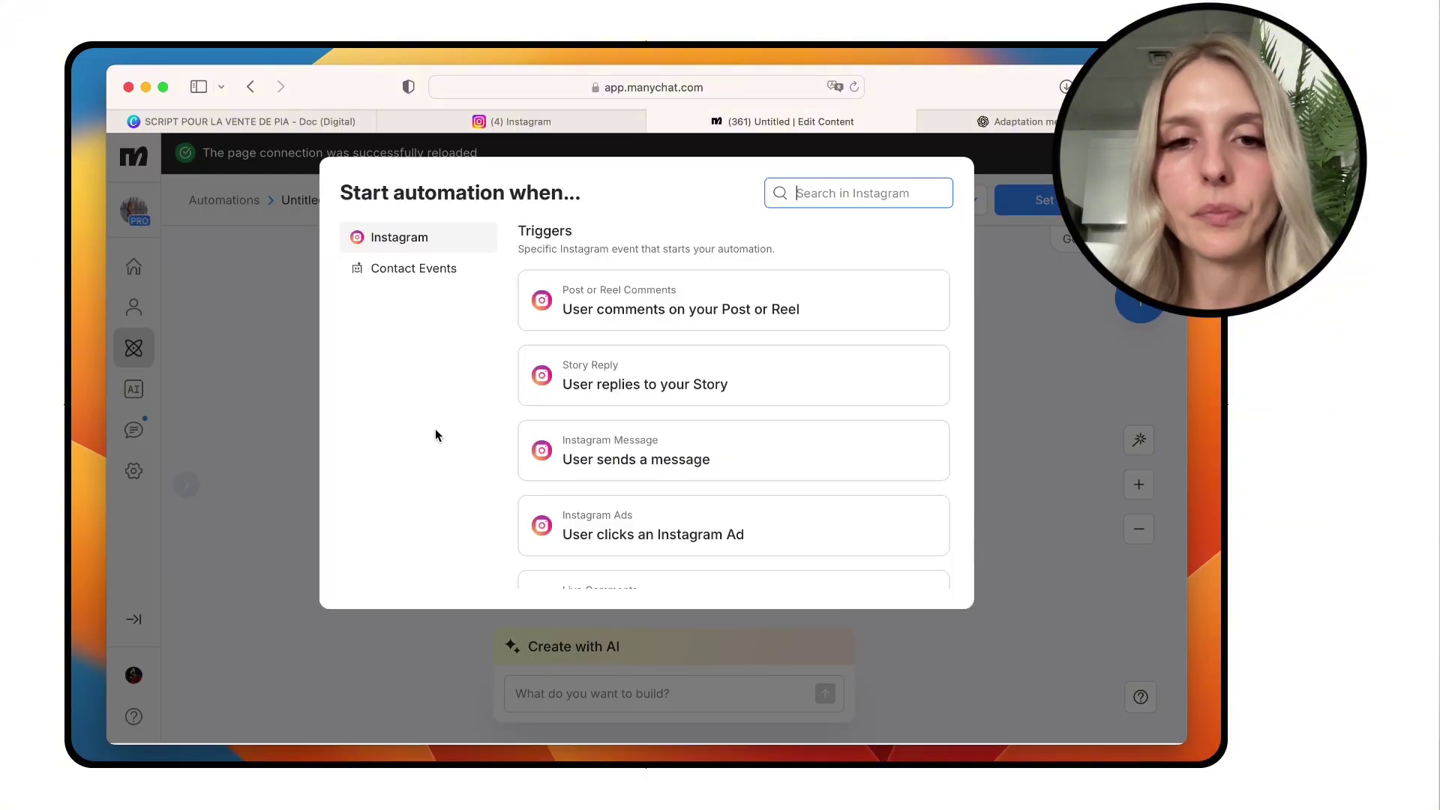
click(723, 465)
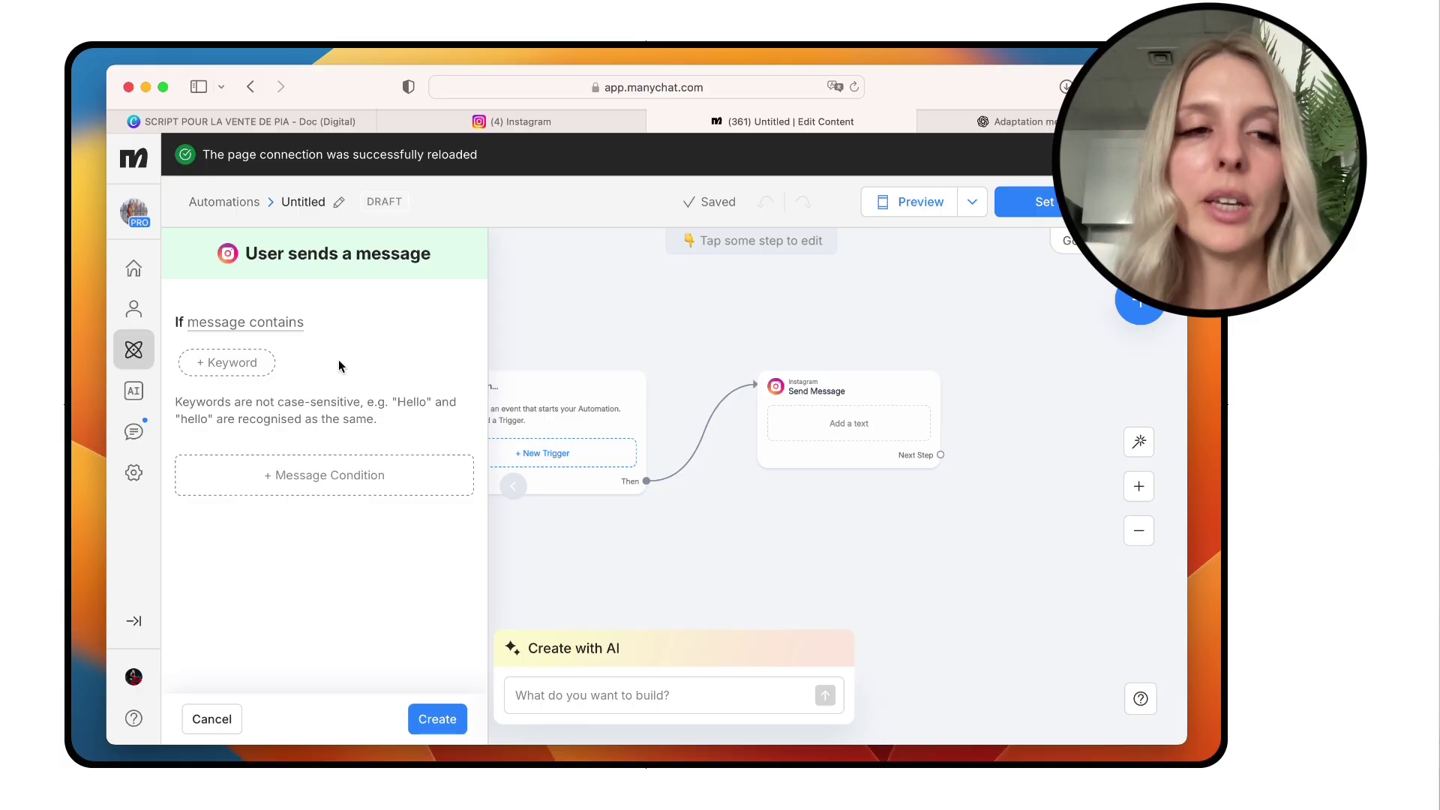
click(234, 366)
text(PIA)
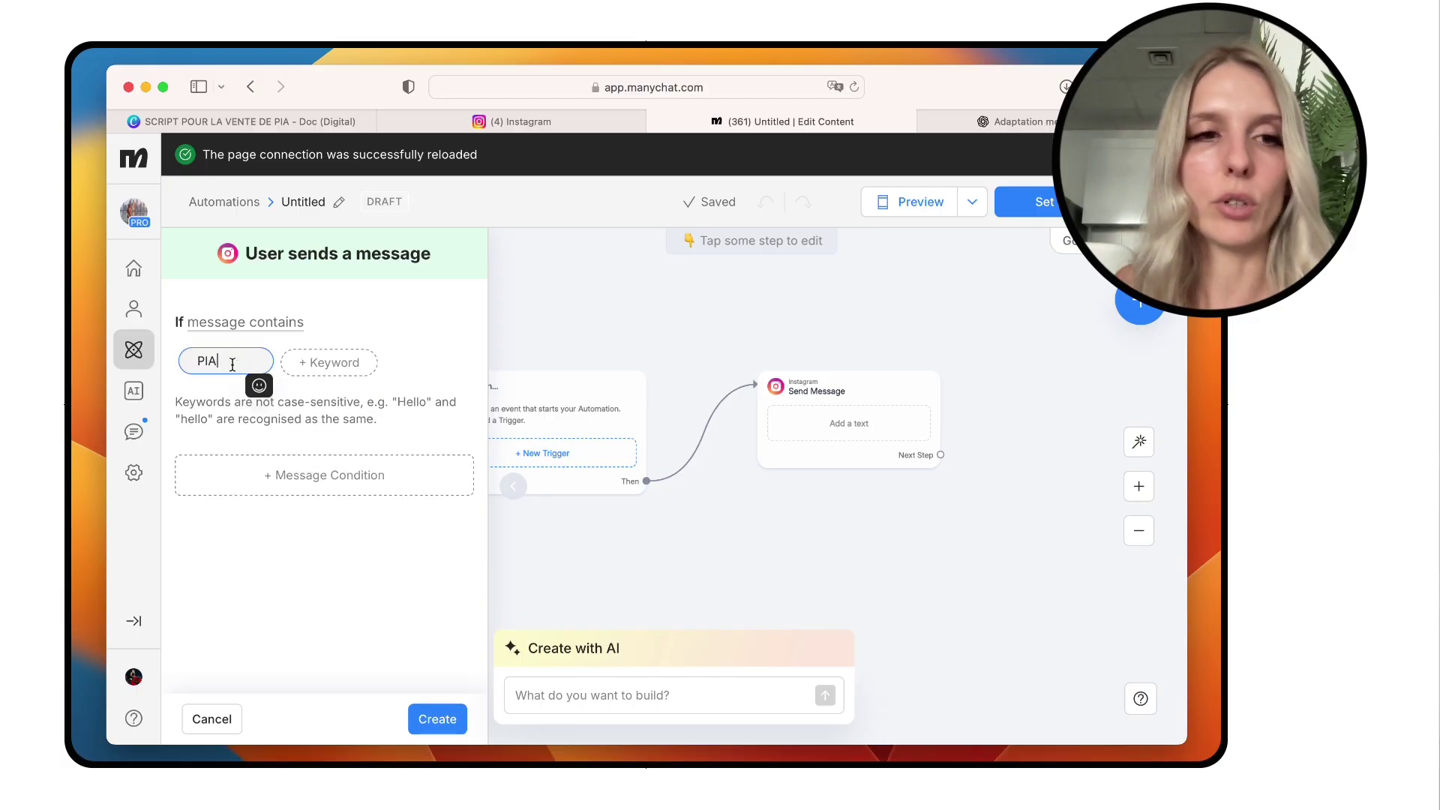
key(Return)
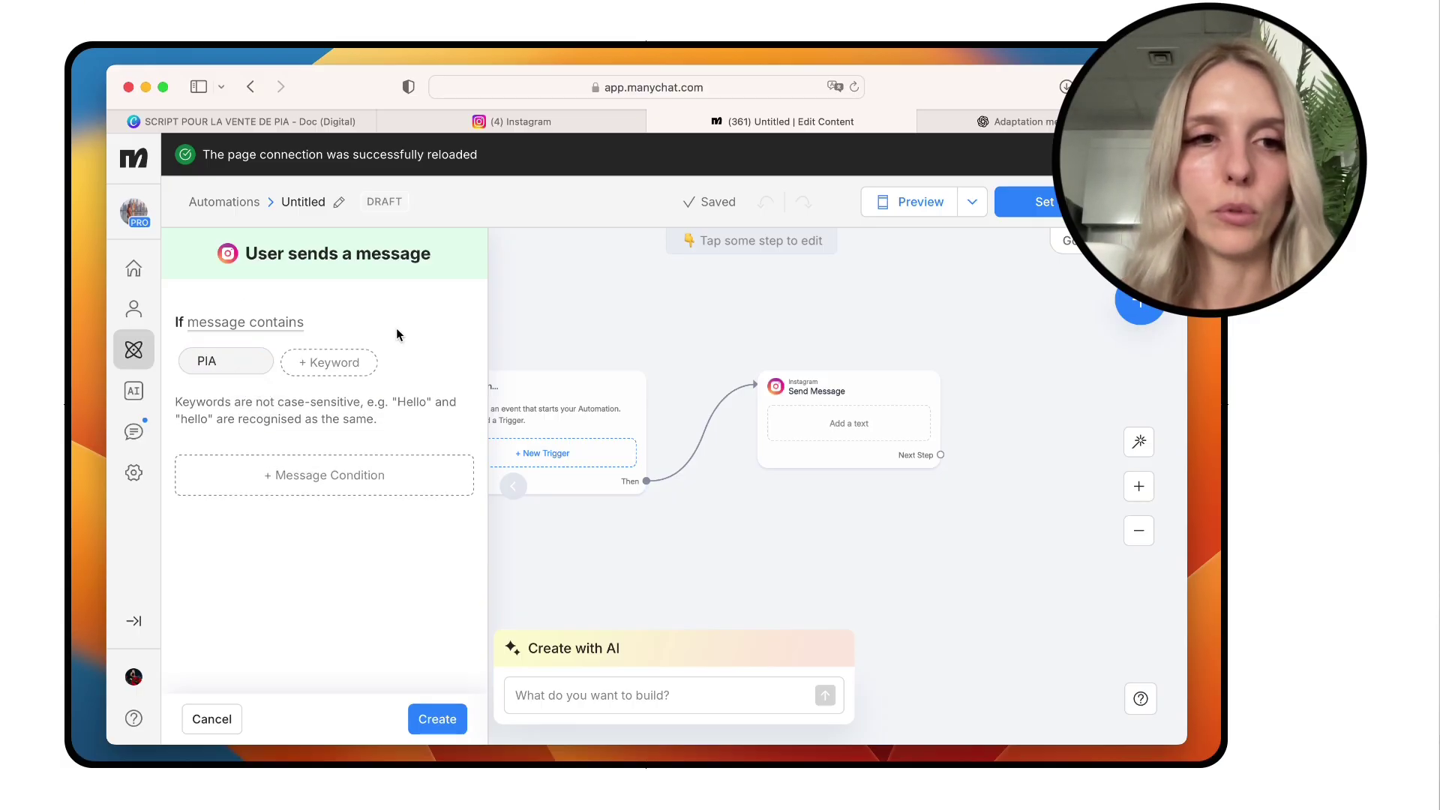
click(438, 722)
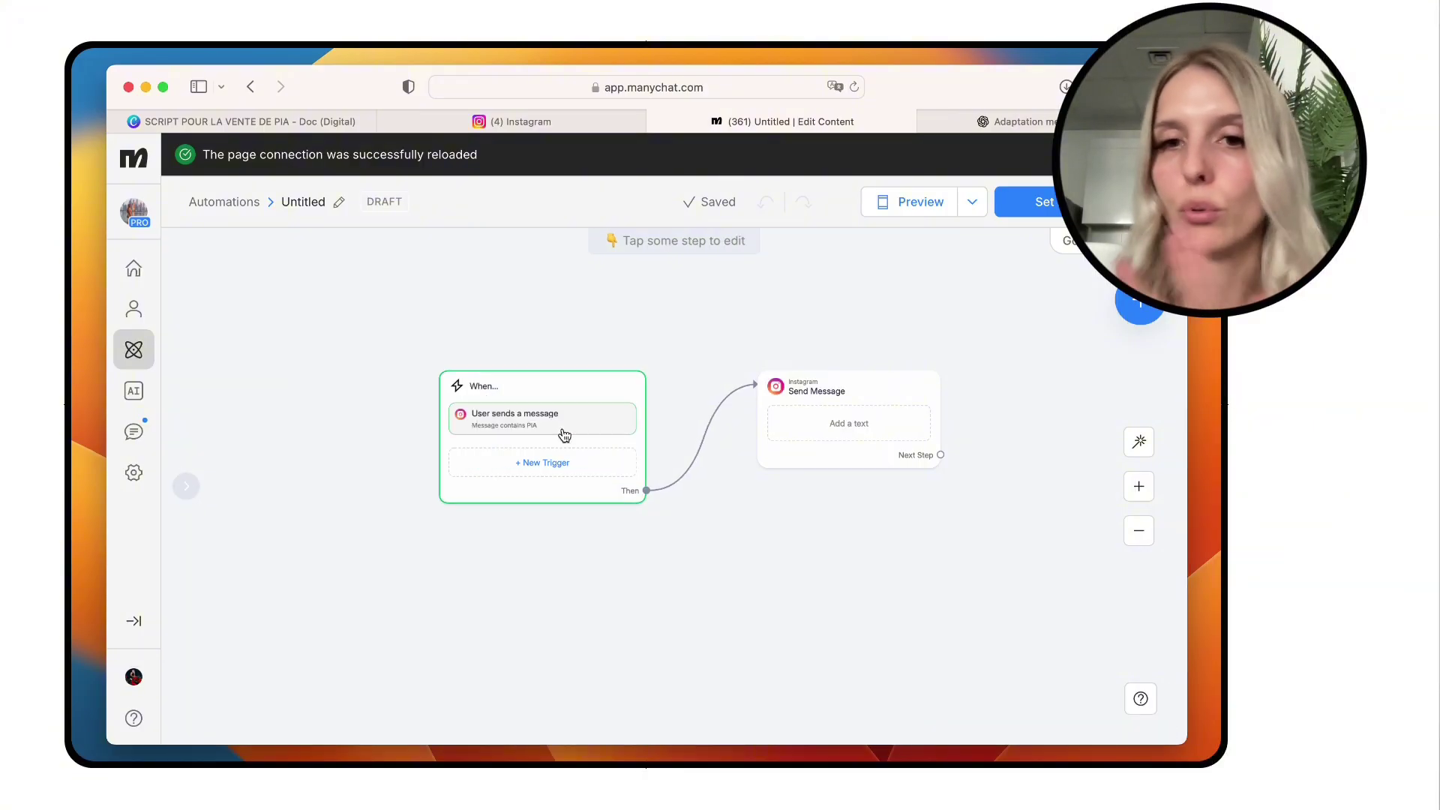
Step: Add a 3-second delay to the Send Message step and place it above the empty text block
mouse_move(873, 445)
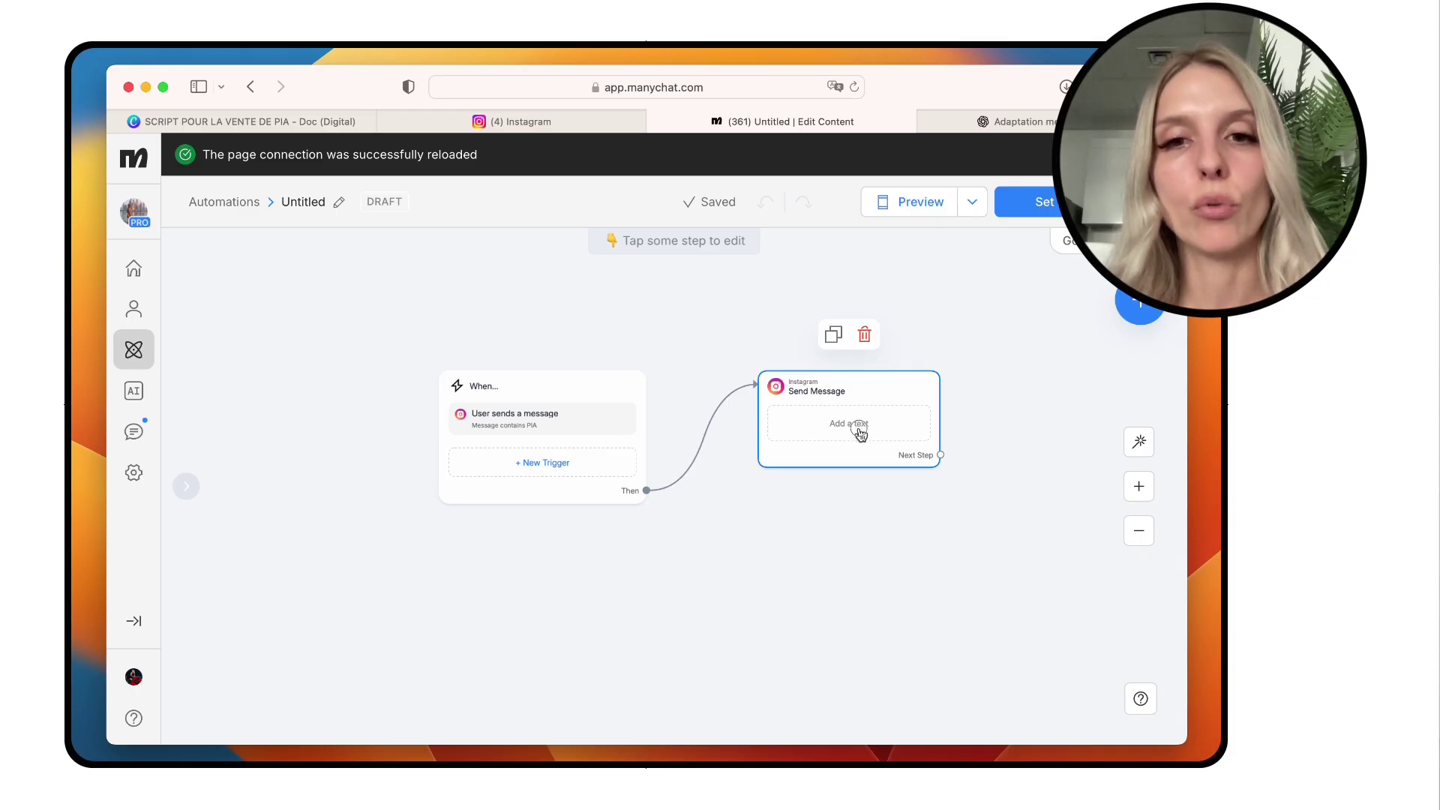
click(860, 428)
scroll(225, 652, down, 5)
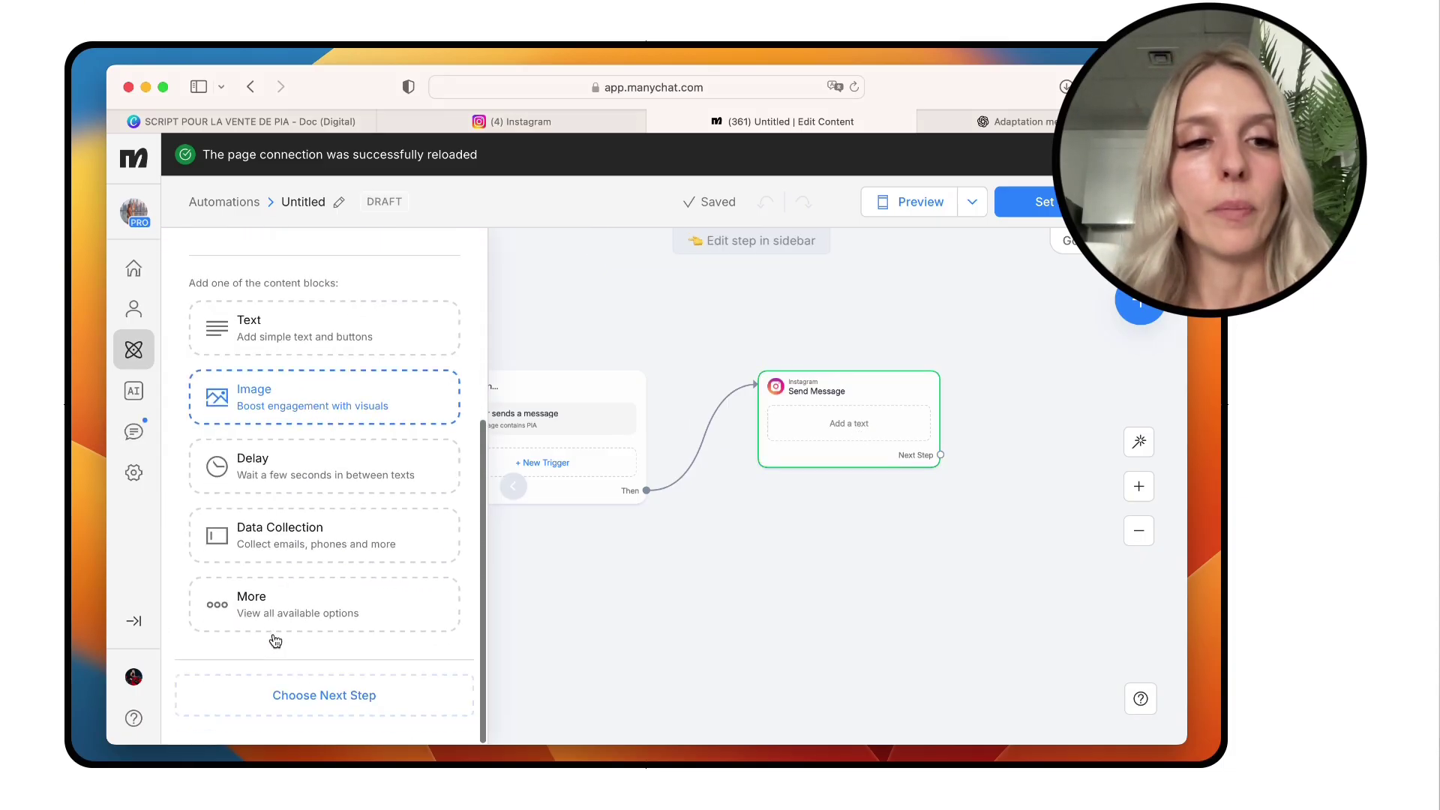
click(312, 488)
scroll(314, 502, up, 5)
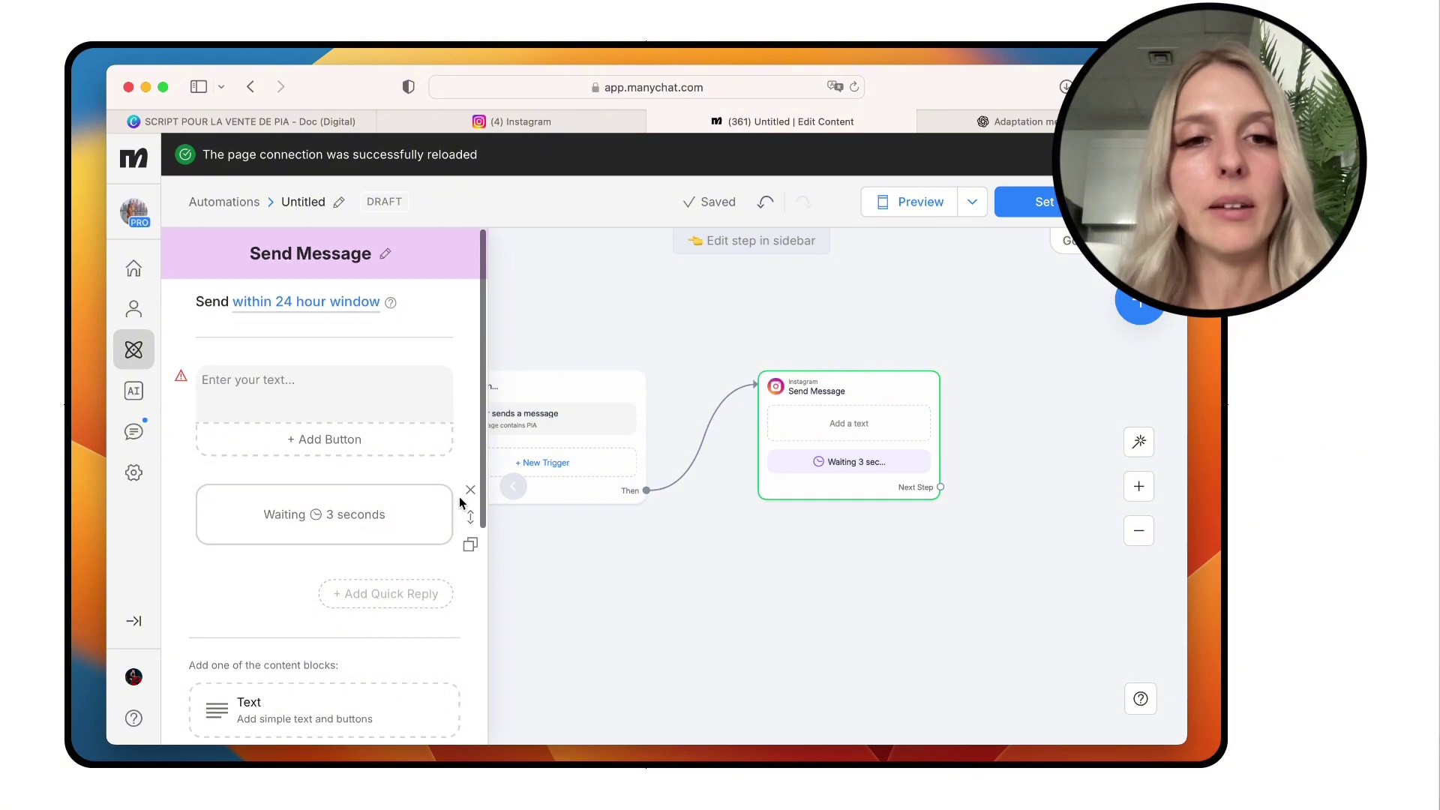
drag(466, 516, 450, 369)
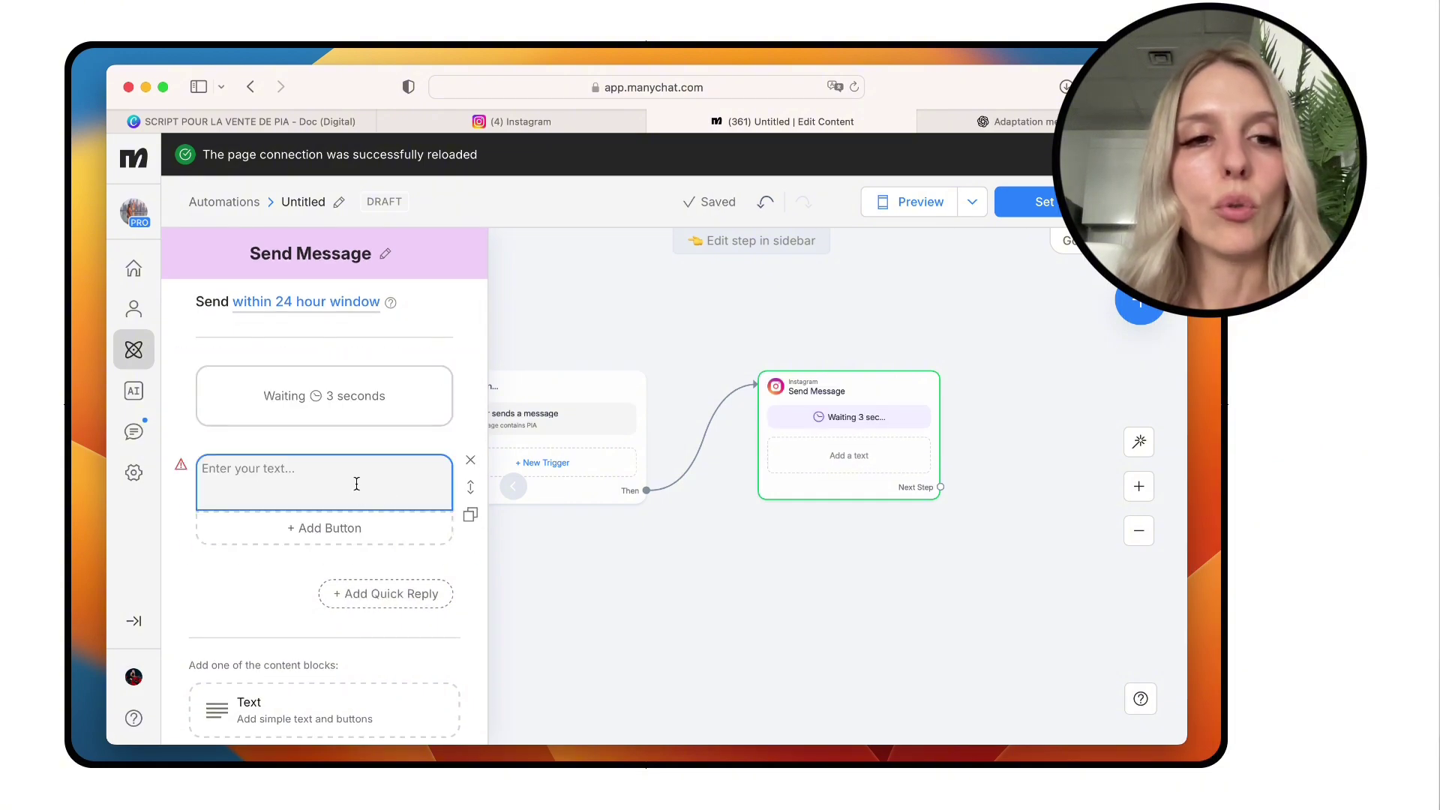
Step: Write "Le voici 🥰profite du prix de lancement ! hâte que tu commences" in the text block below the delay
scroll(258, 661, down, 9)
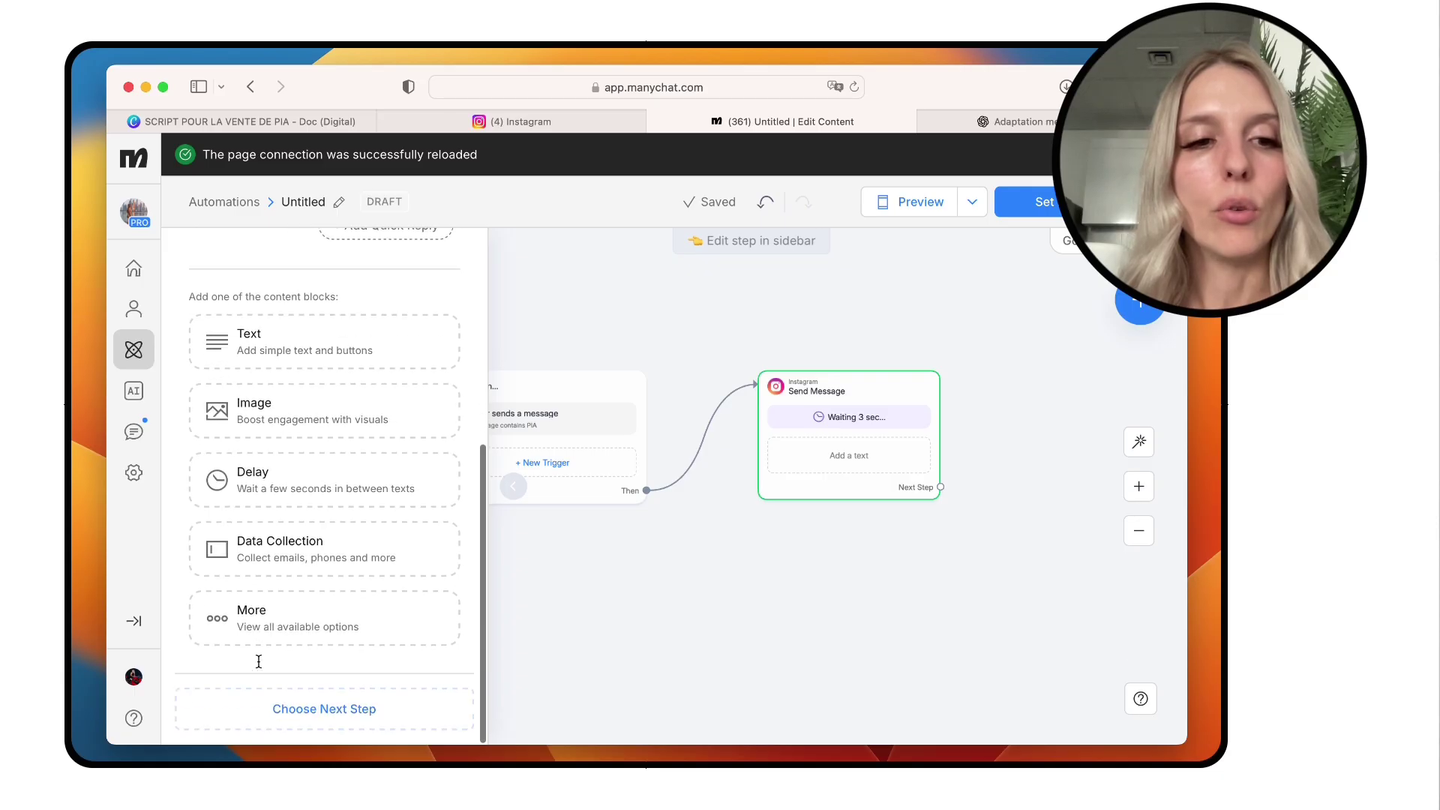
scroll(258, 660, up, 4)
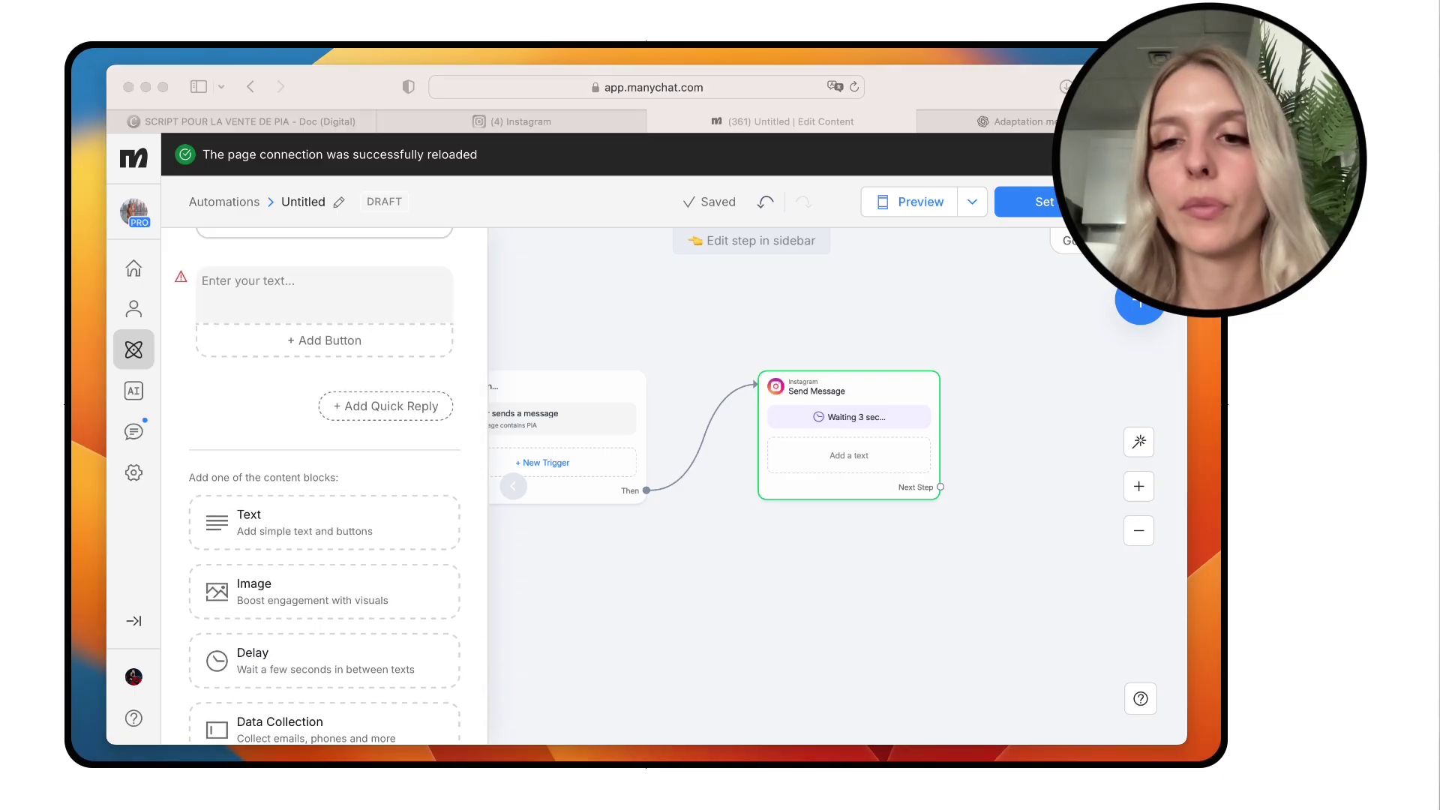
scroll(258, 660, up, 5)
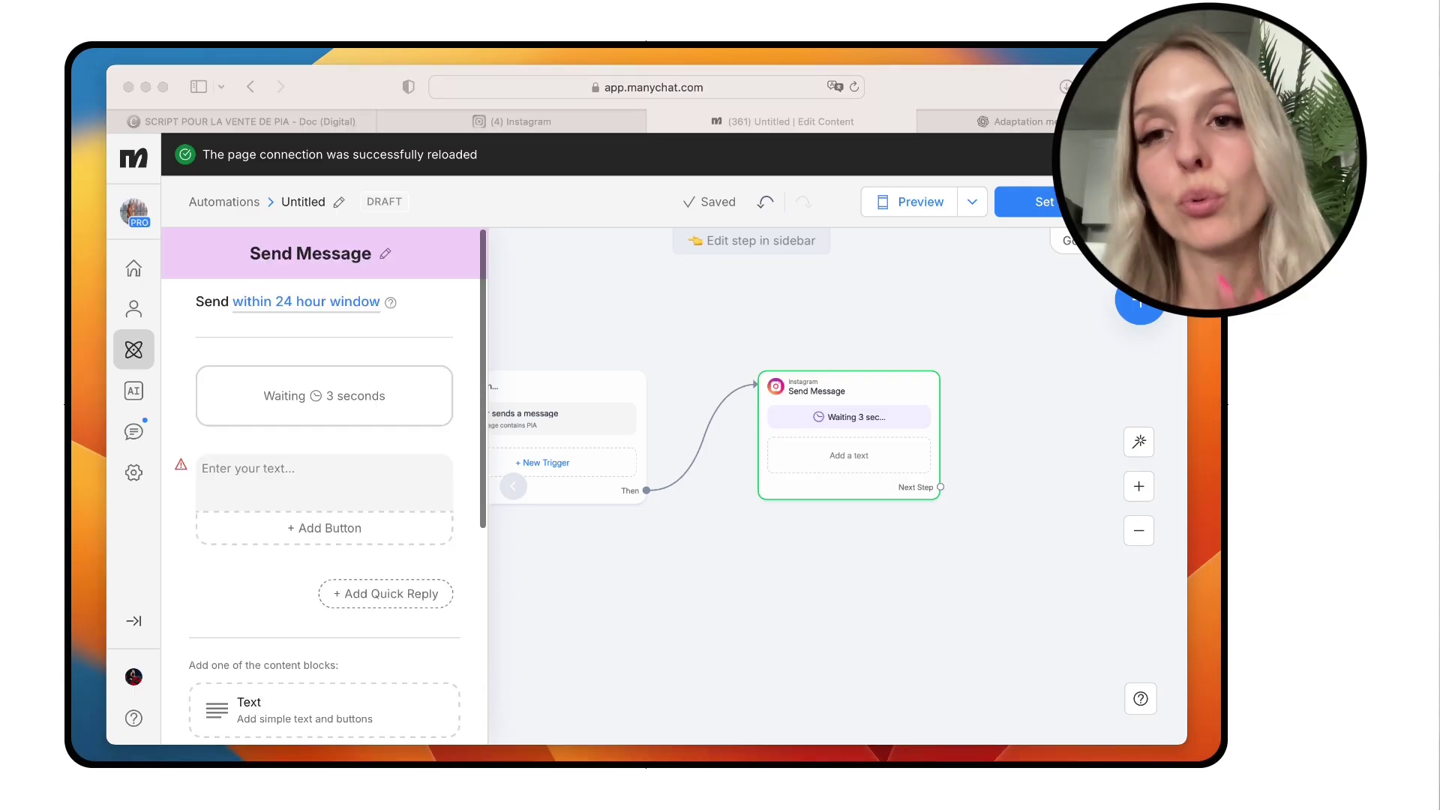
click(746, 701)
click(324, 466)
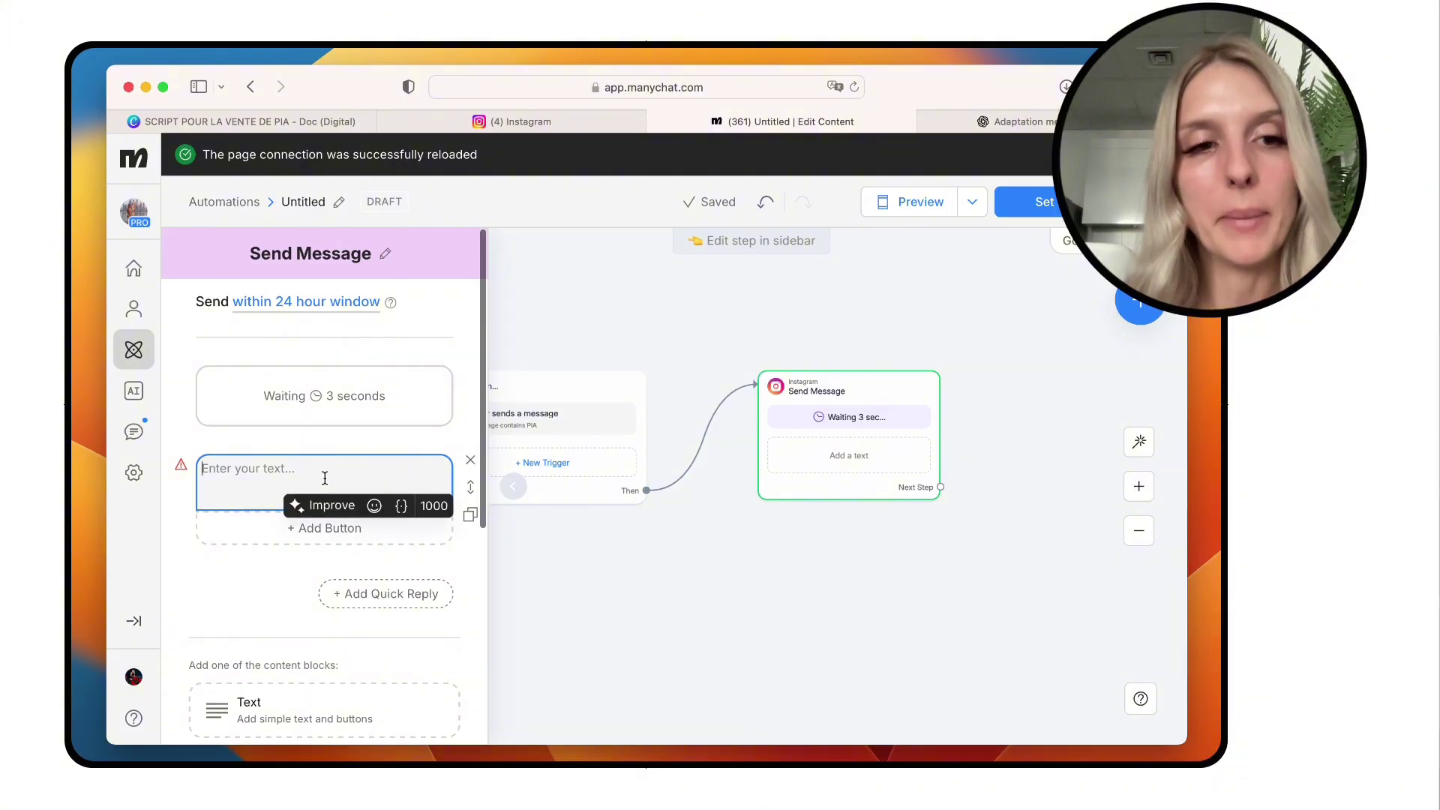
key(super+Tab)
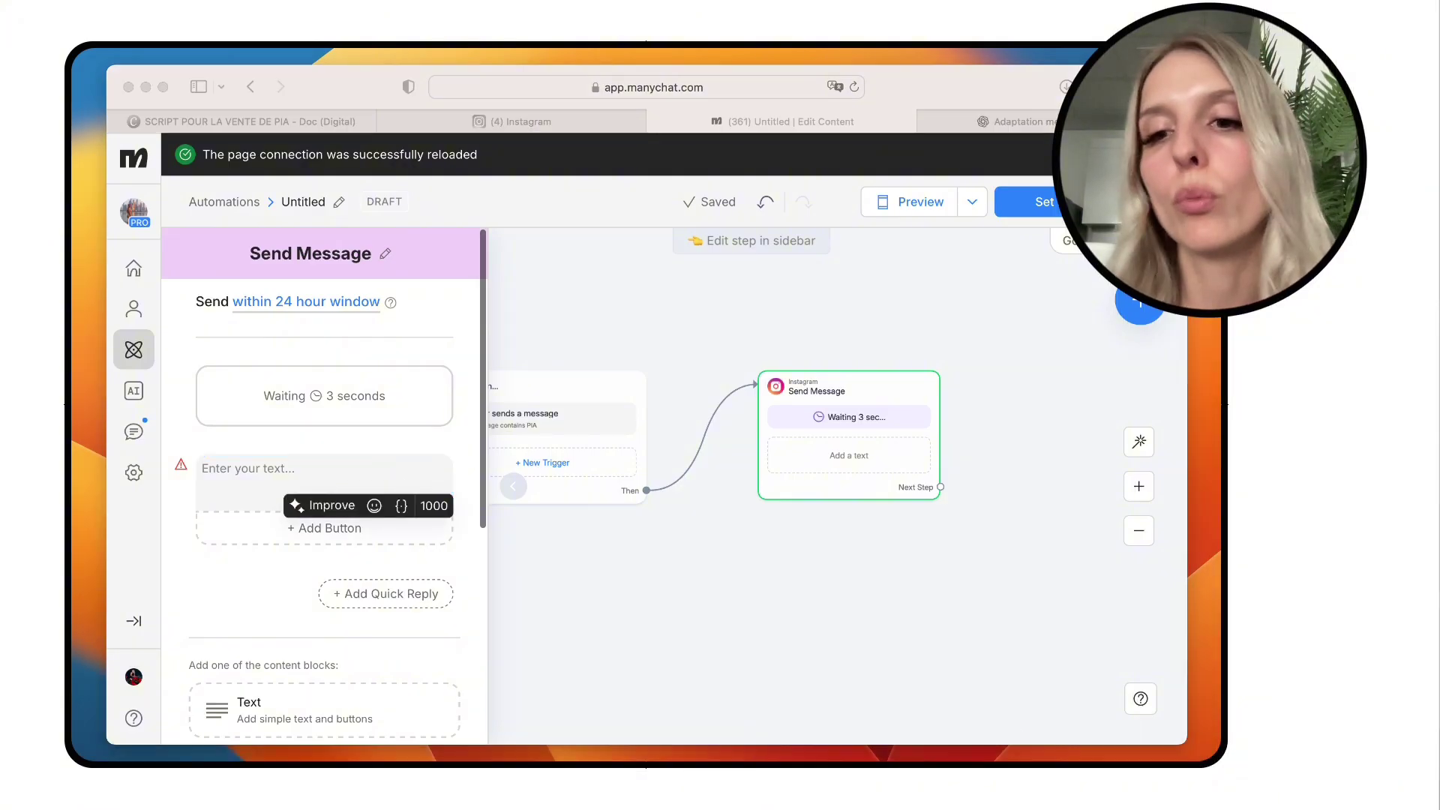
text(Le voici 🥰profite du prix de lancement ! hâte que tu commences)
key(super+Tab)
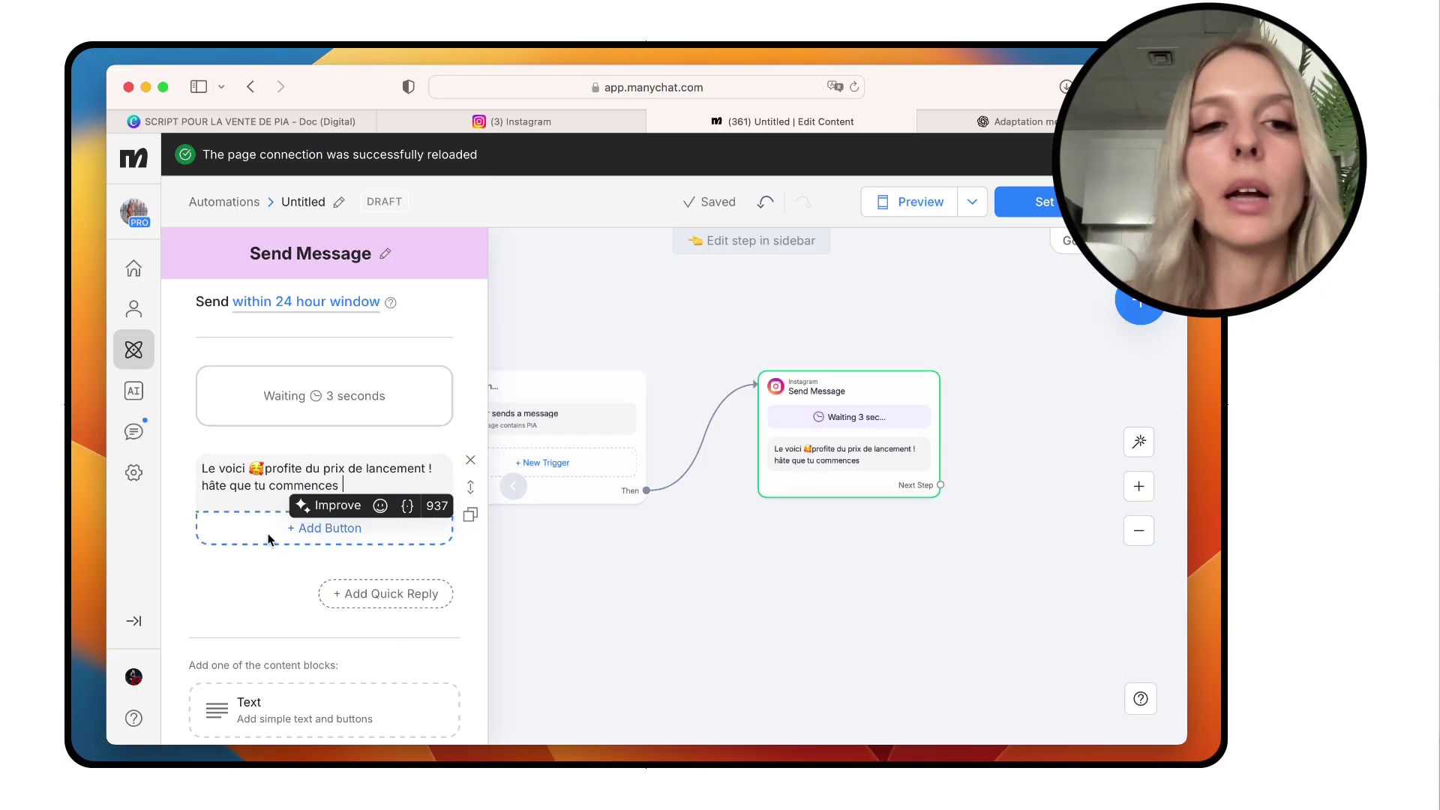
Step: Add a button under the text message and set its action to Open website
click(312, 536)
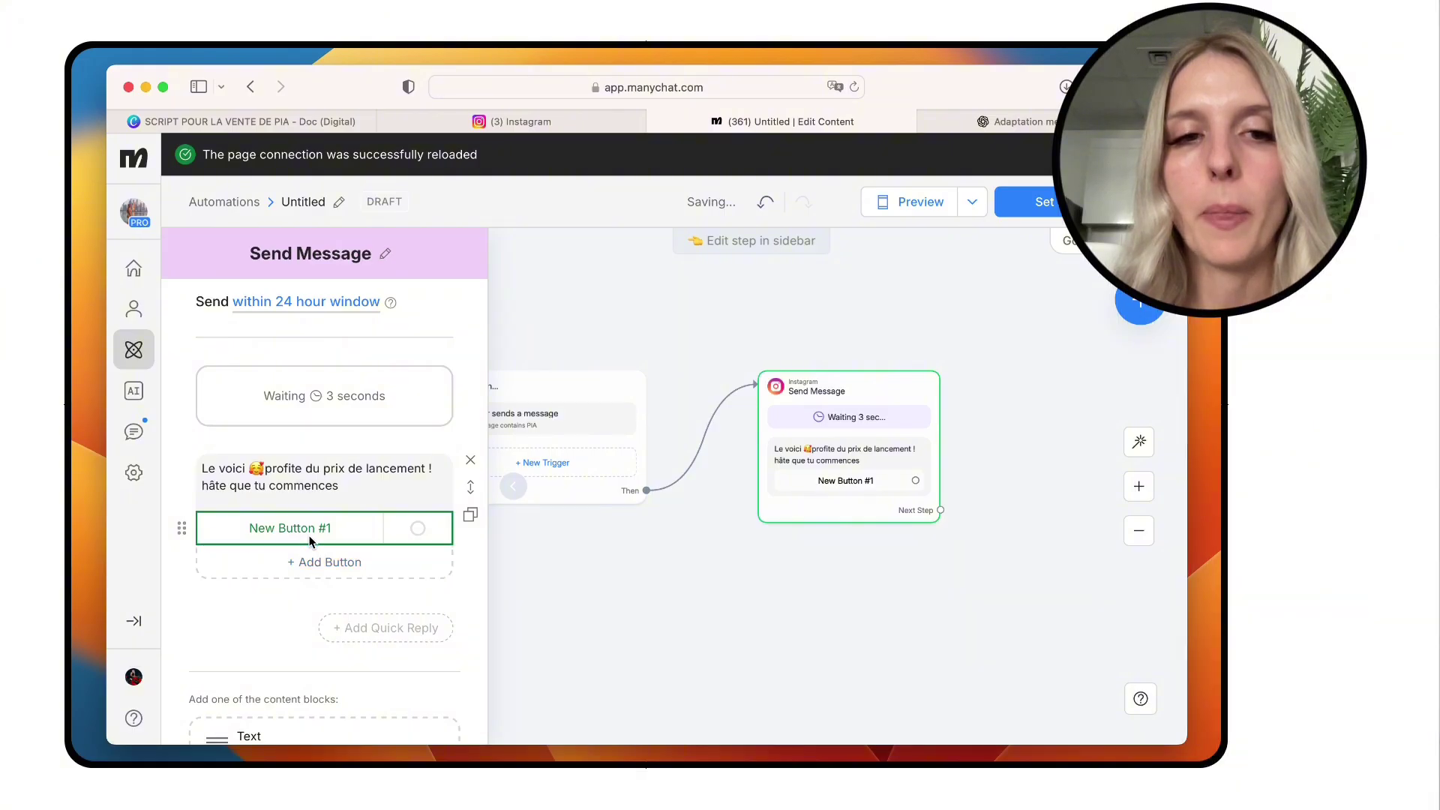
click(310, 529)
scroll(535, 618, down, 2)
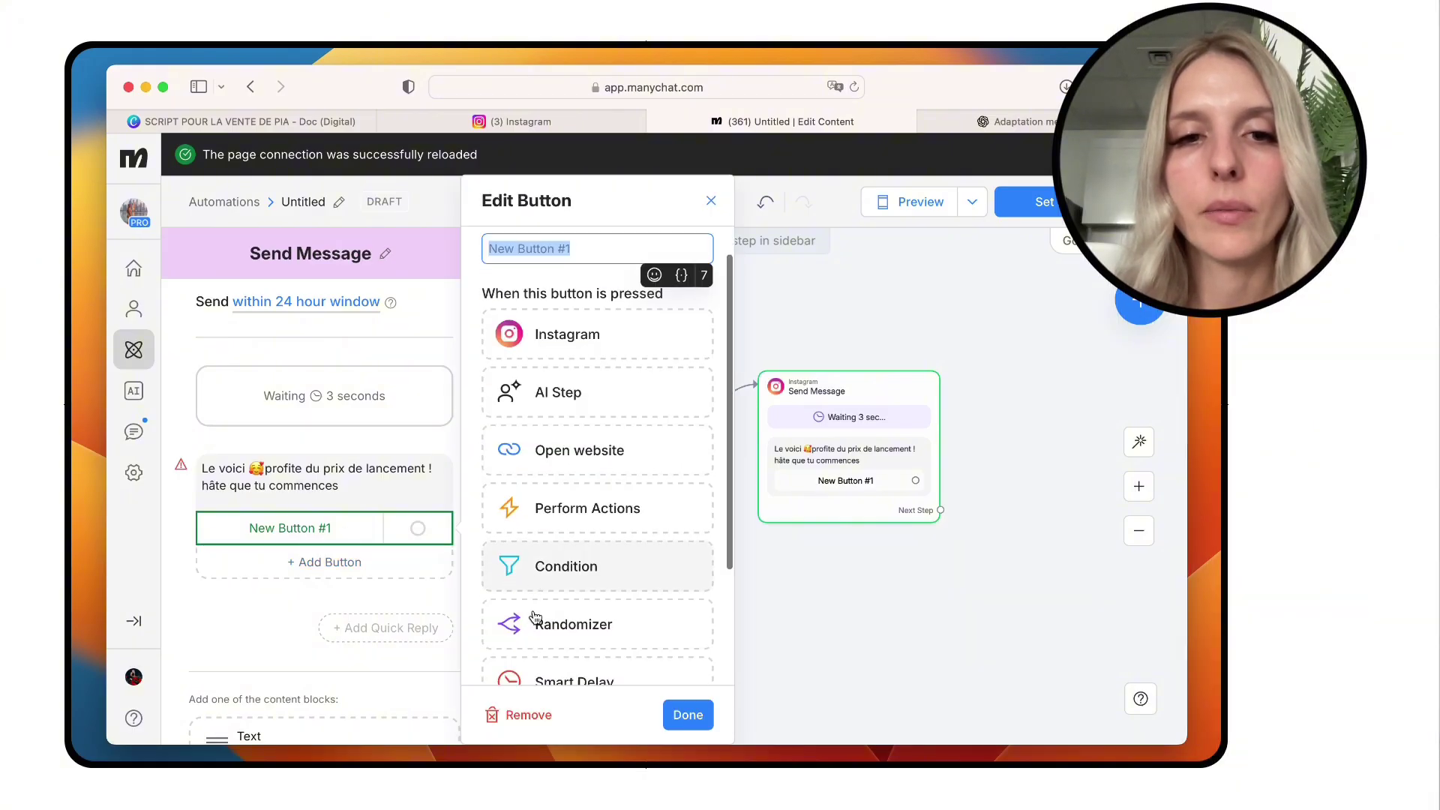
scroll(535, 618, down, 3)
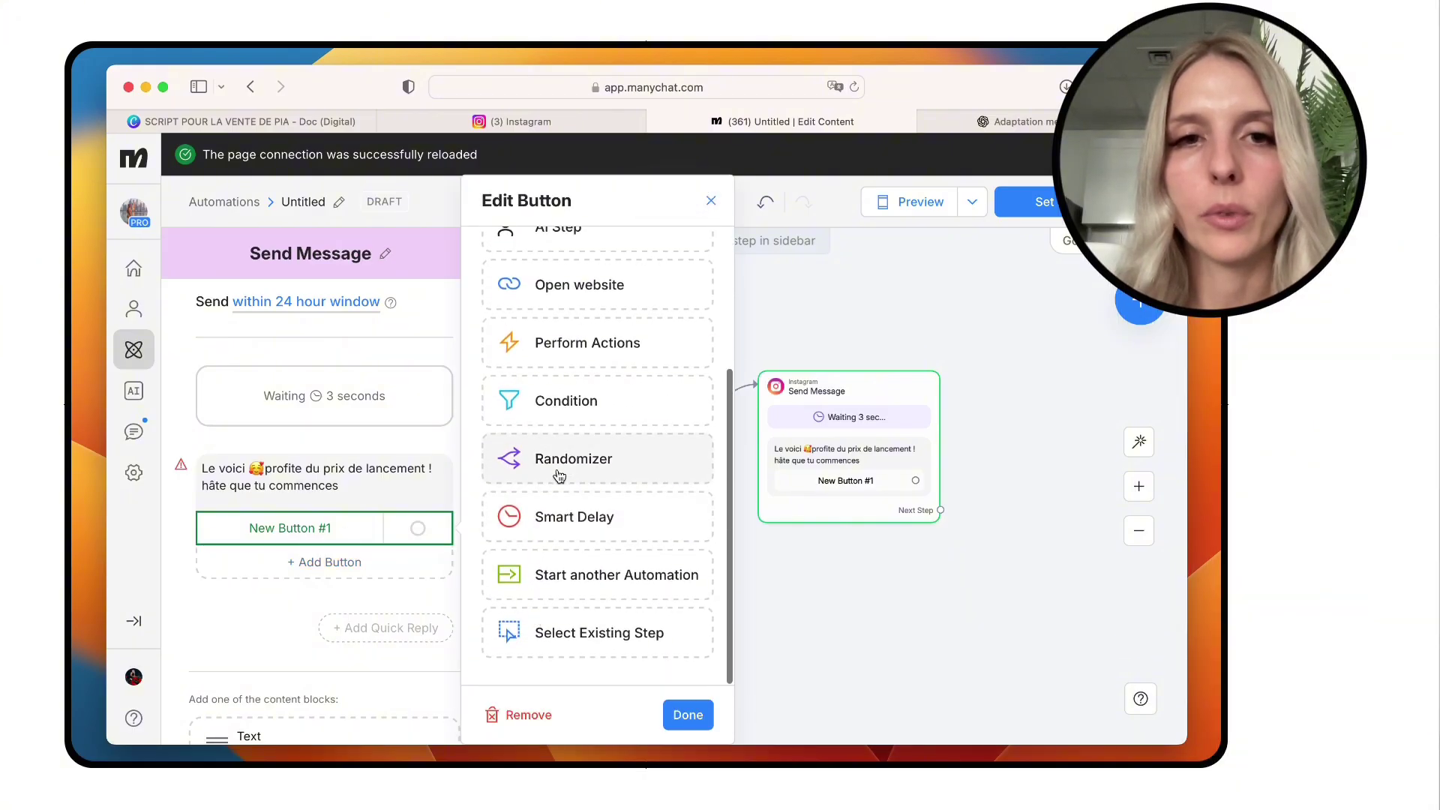
click(584, 287)
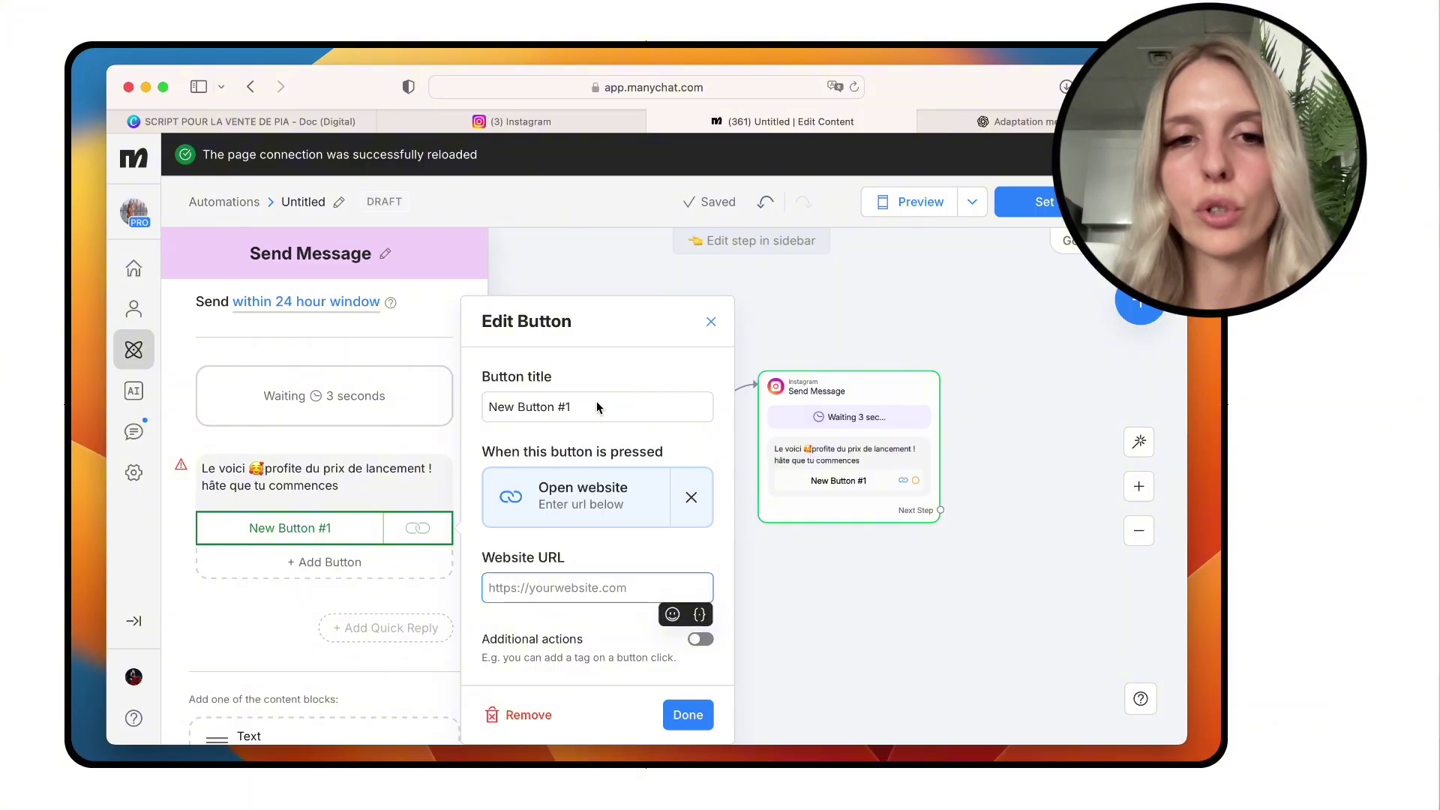
Step: Title the website button "Clique ici" and return to the automation canvas
click(571, 406)
drag(571, 406, 484, 405)
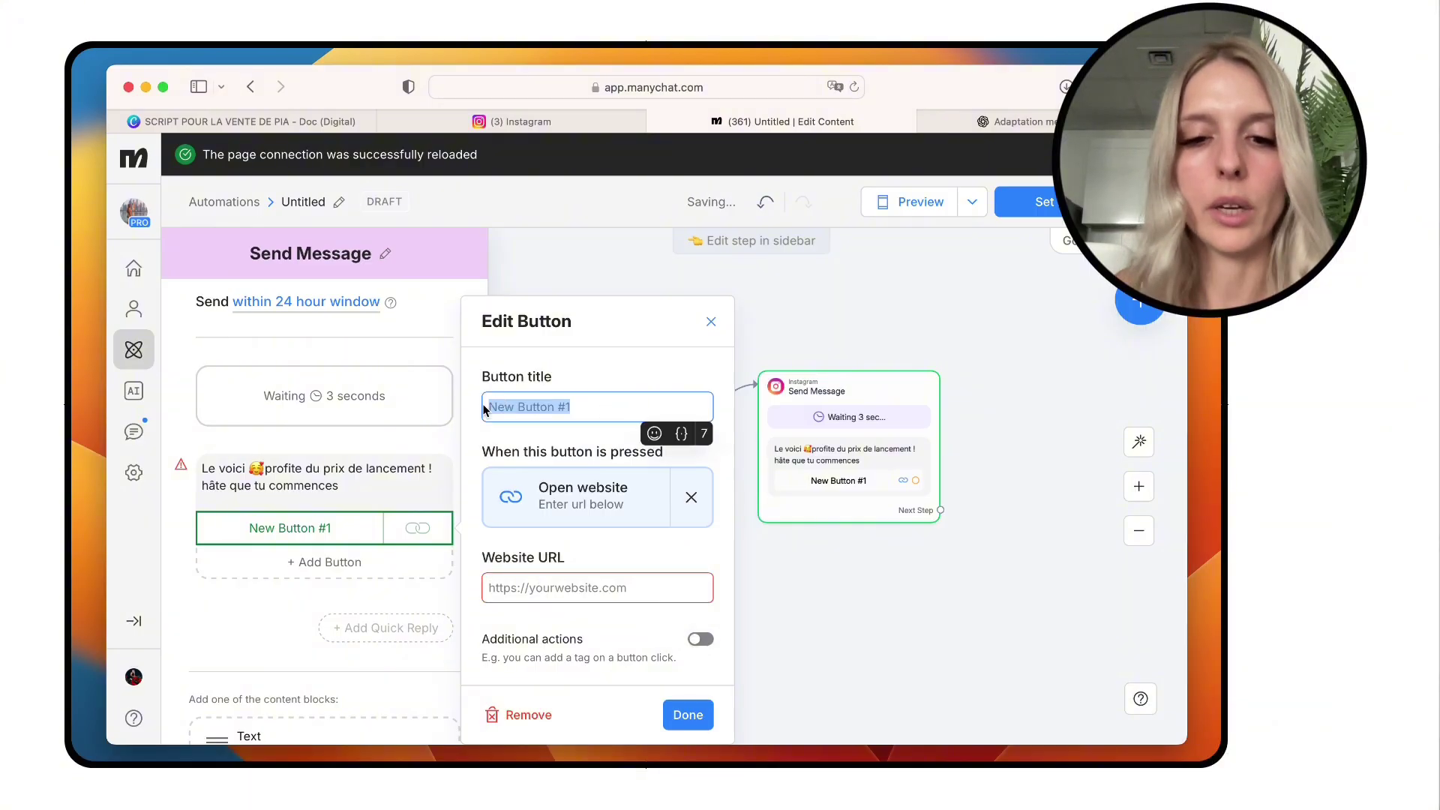
text(Clique ici)
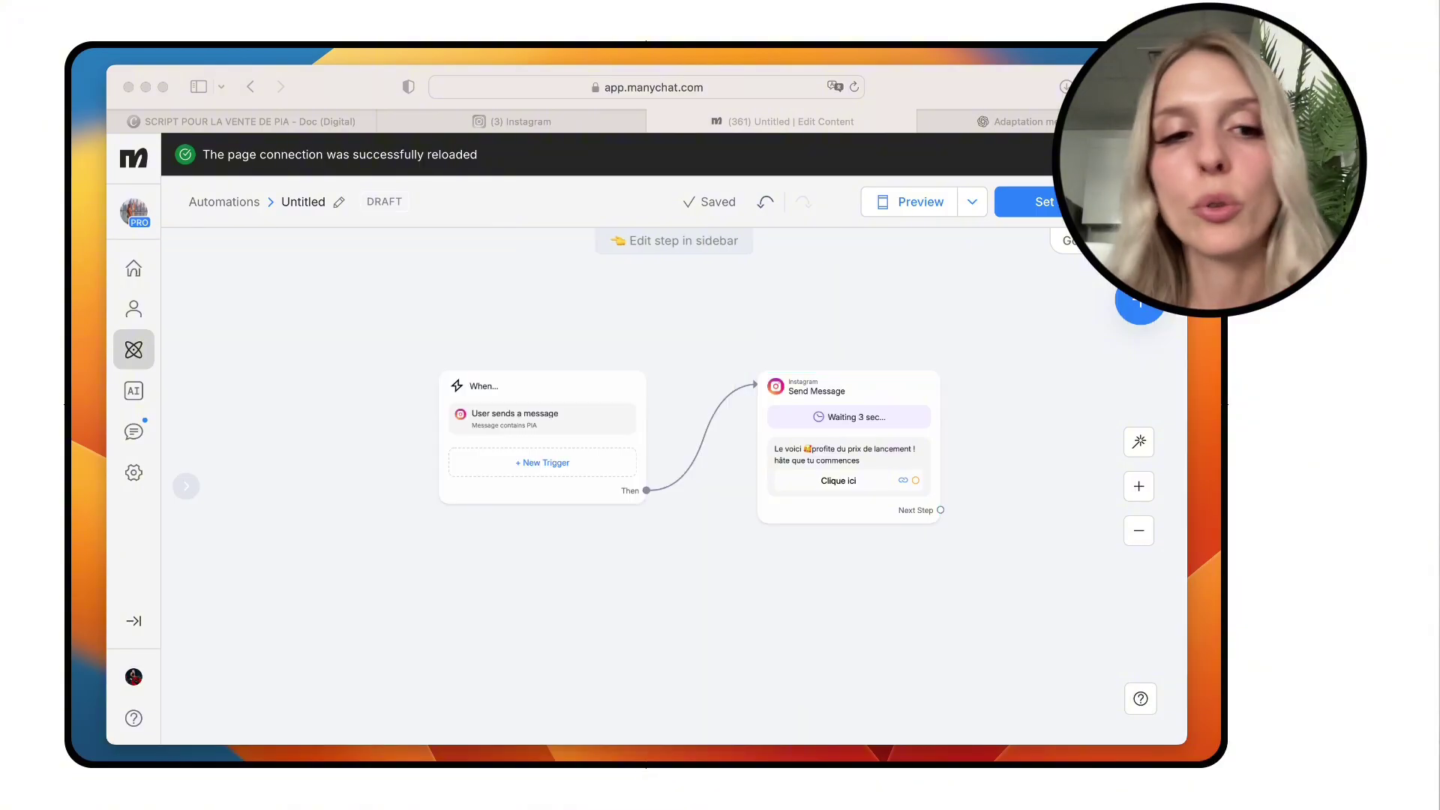
click(363, 679)
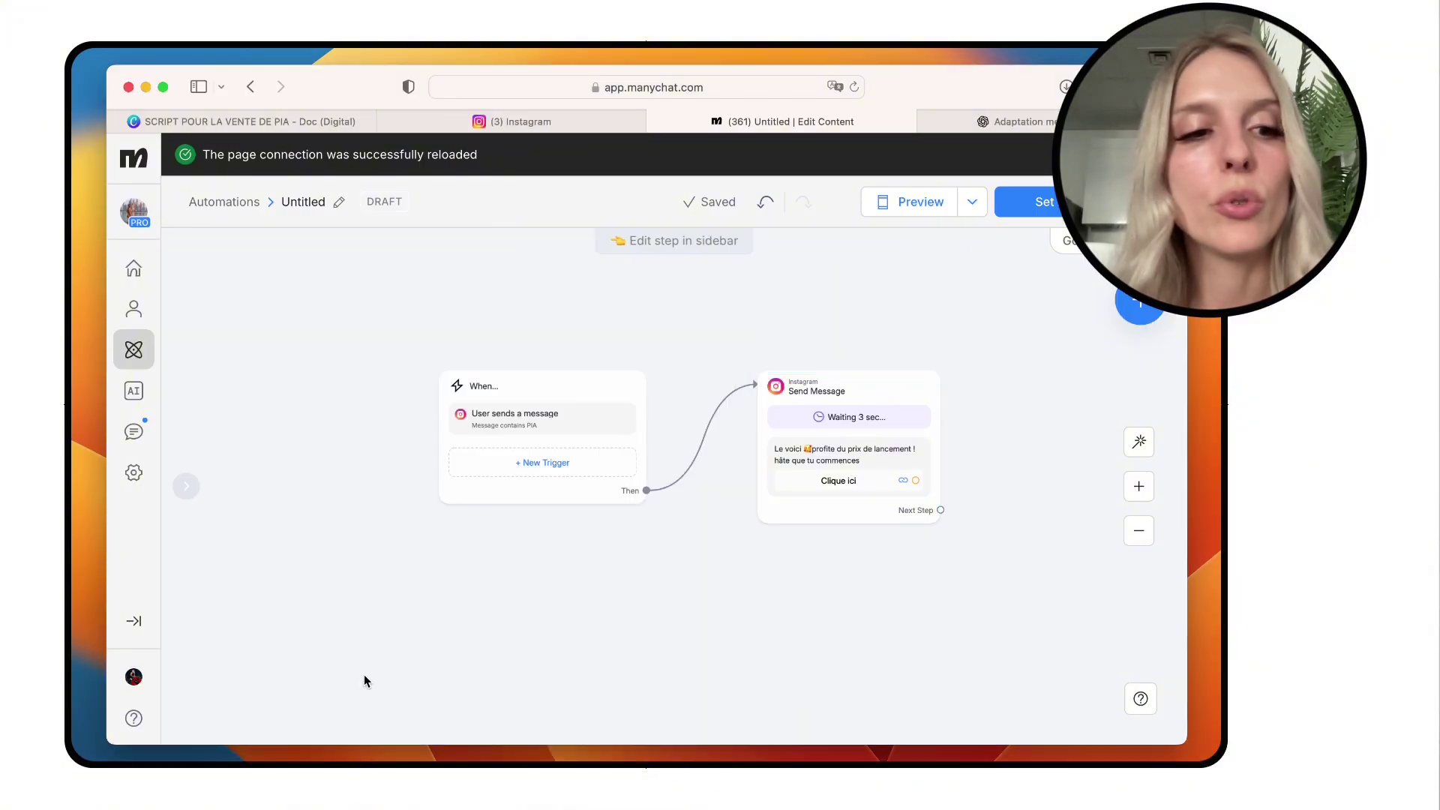
Step: Open Manychat's support assistant chat from the help options and send the message "speak with an agent"
click(135, 720)
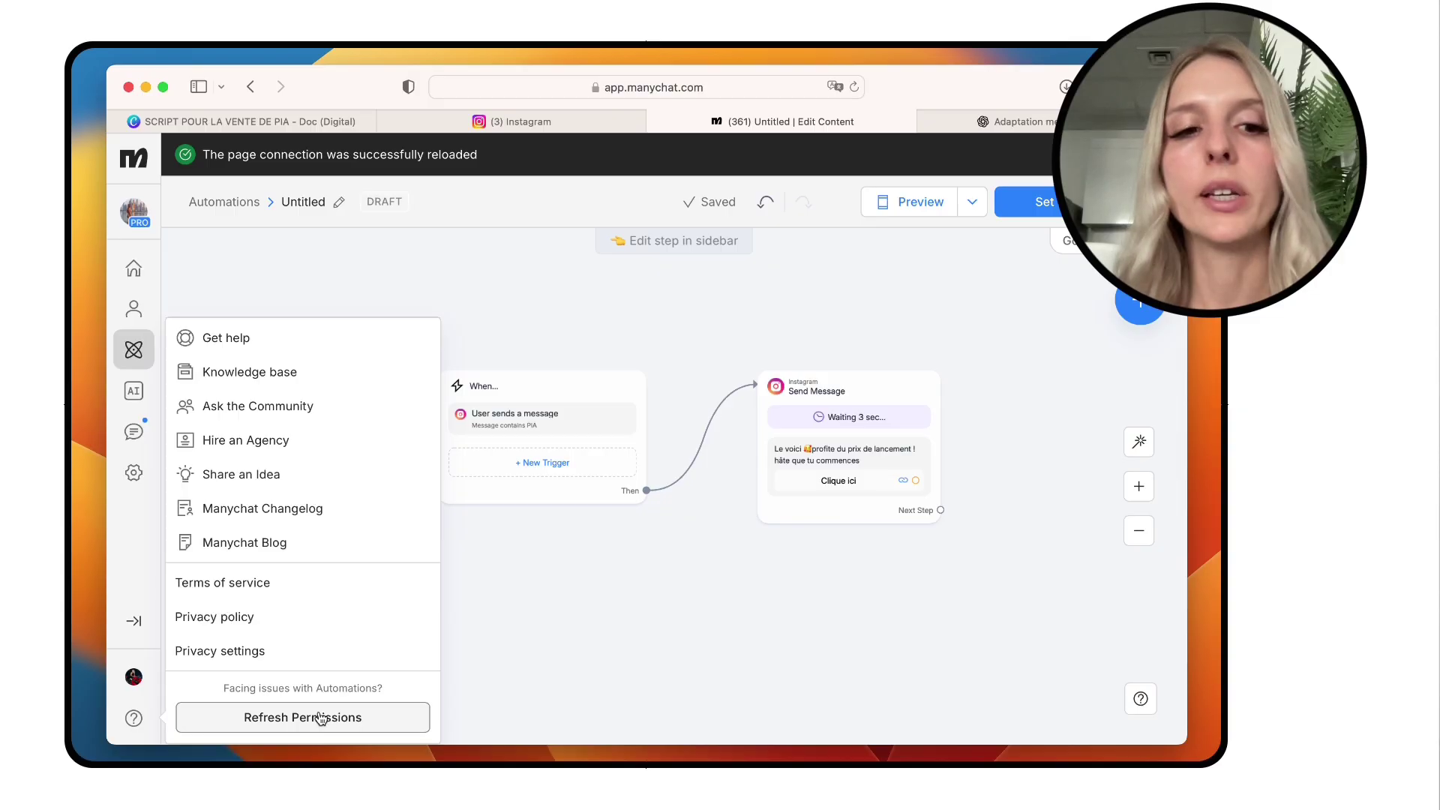
click(230, 339)
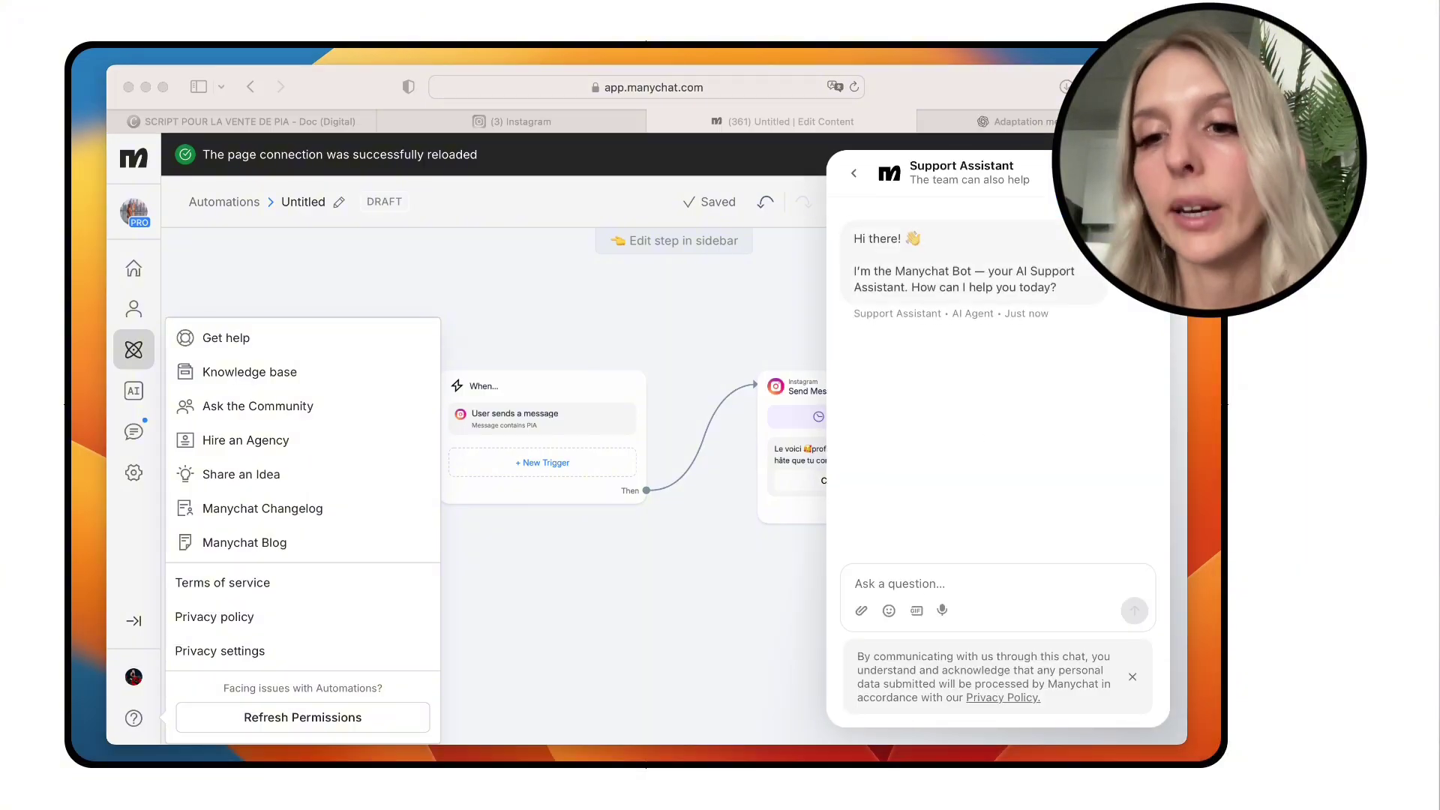
click(761, 642)
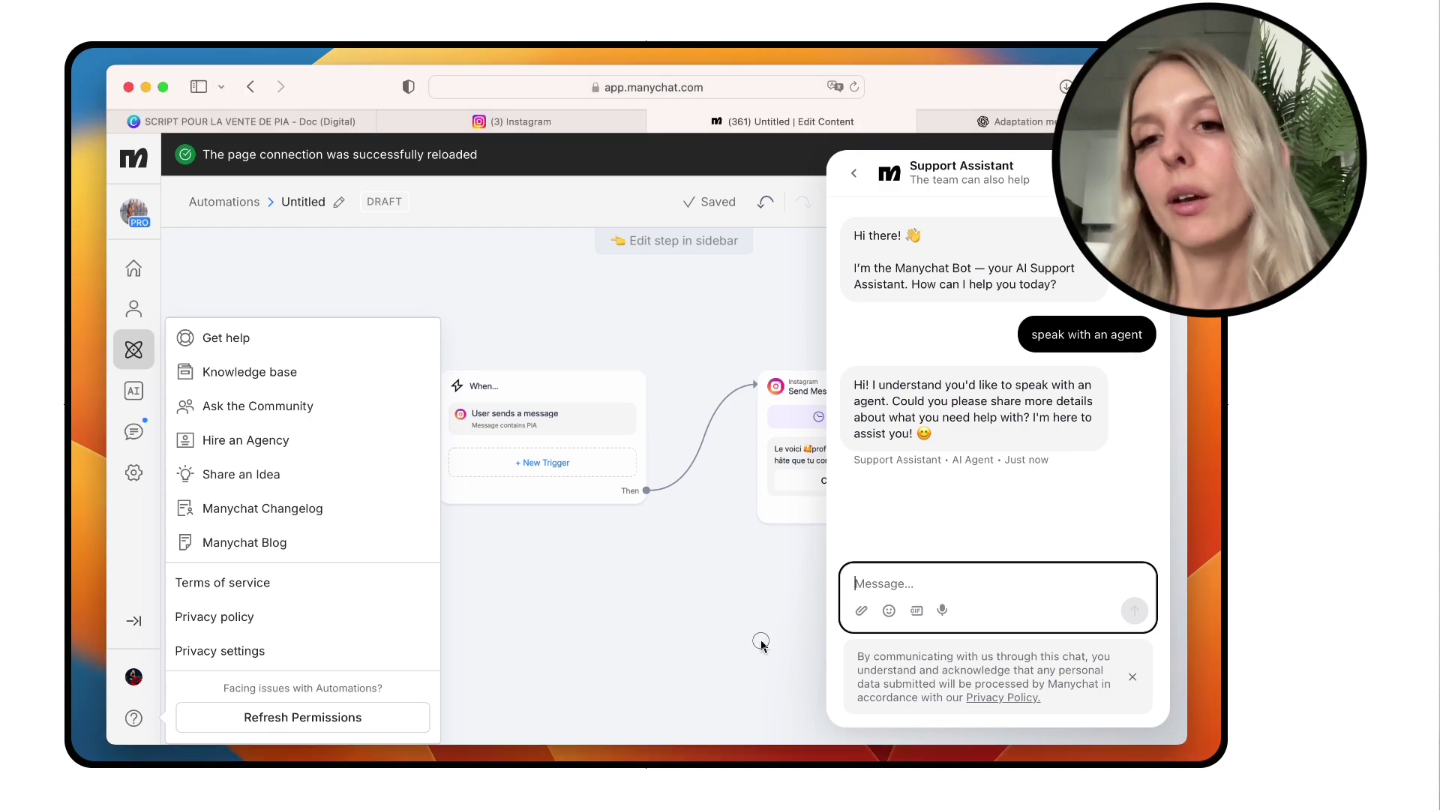